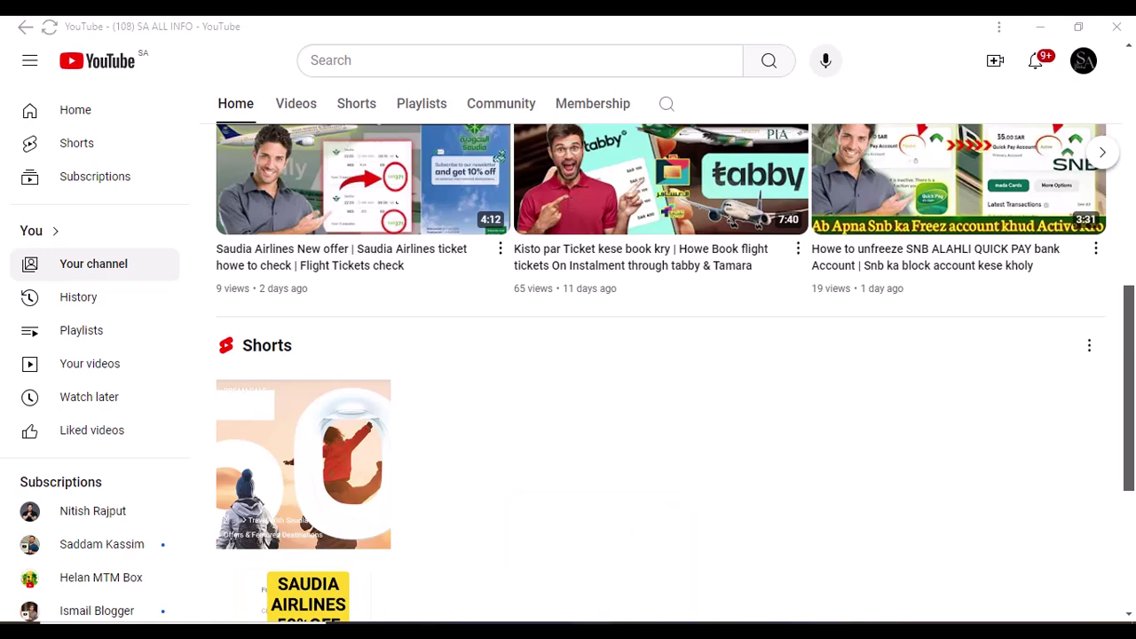
Switch to the Firefox window showing the PIA booking
{"action": "left_click", "coordinate": [577, 612]}
Go from the PIA Manage My Booking tab to the piac.com.pk home page
{"action": "left_click", "coordinate": [318, 41]}
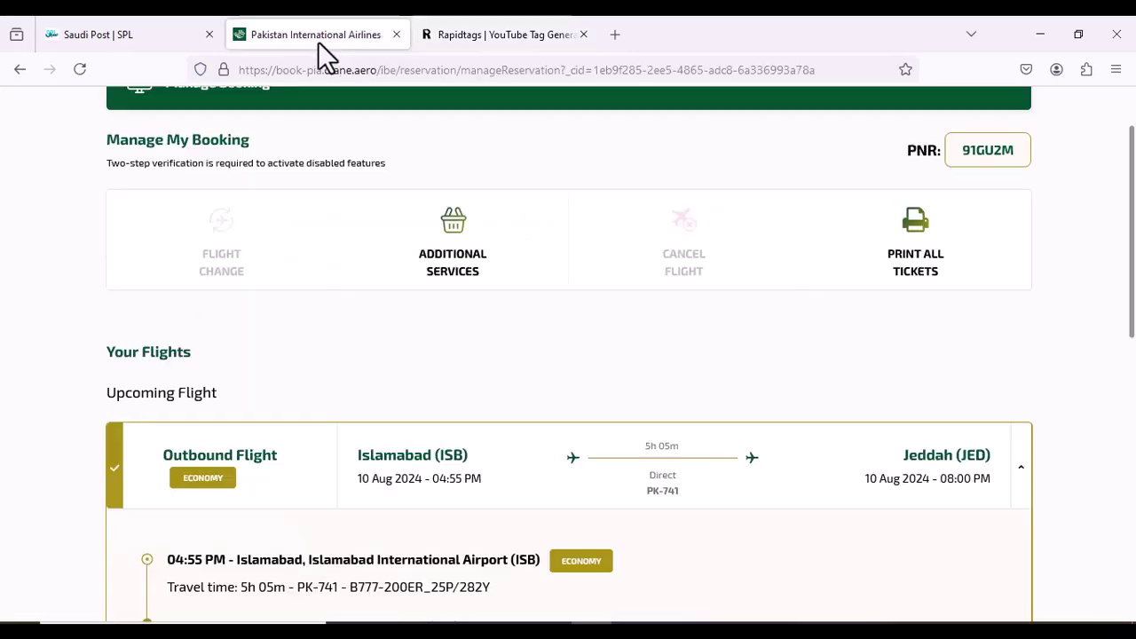
{"action": "scroll", "coordinate": [331, 111], "scroll_direction": "up", "scroll_amount": 2}
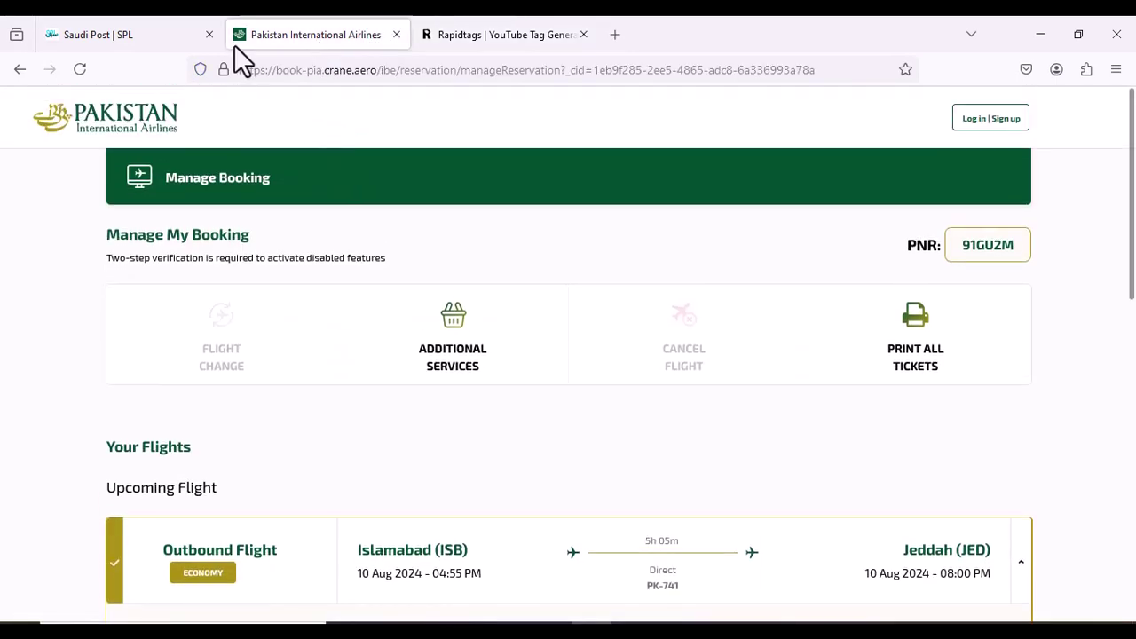
{"action": "left_click", "coordinate": [110, 127]}
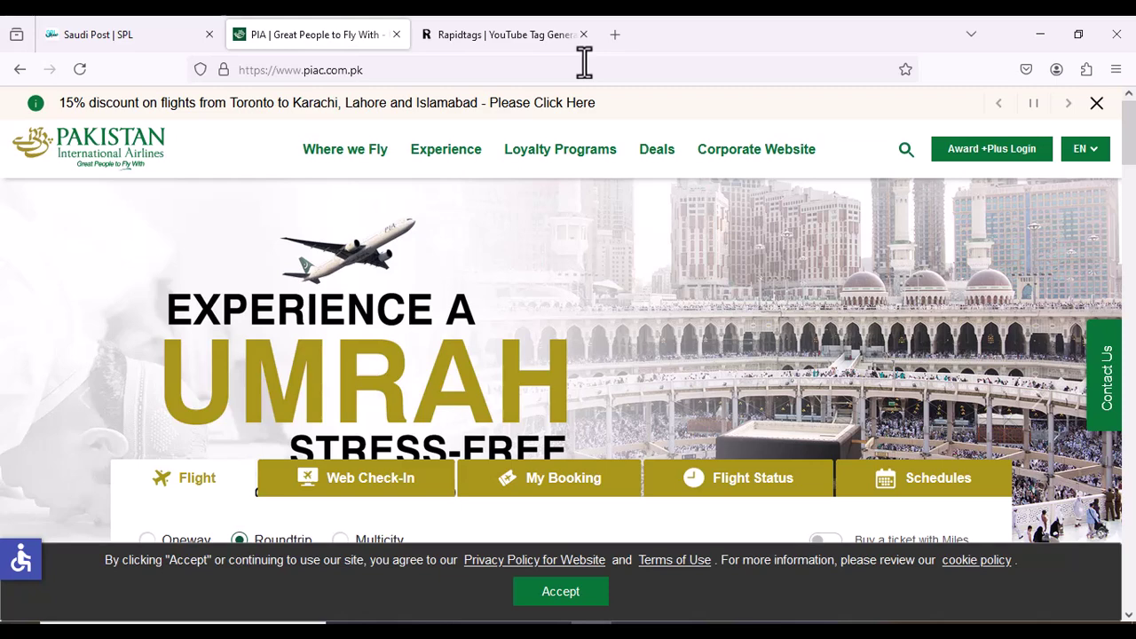
Search Google for 'pia airline' in a new tab
{"action": "left_click", "coordinate": [607, 39]}
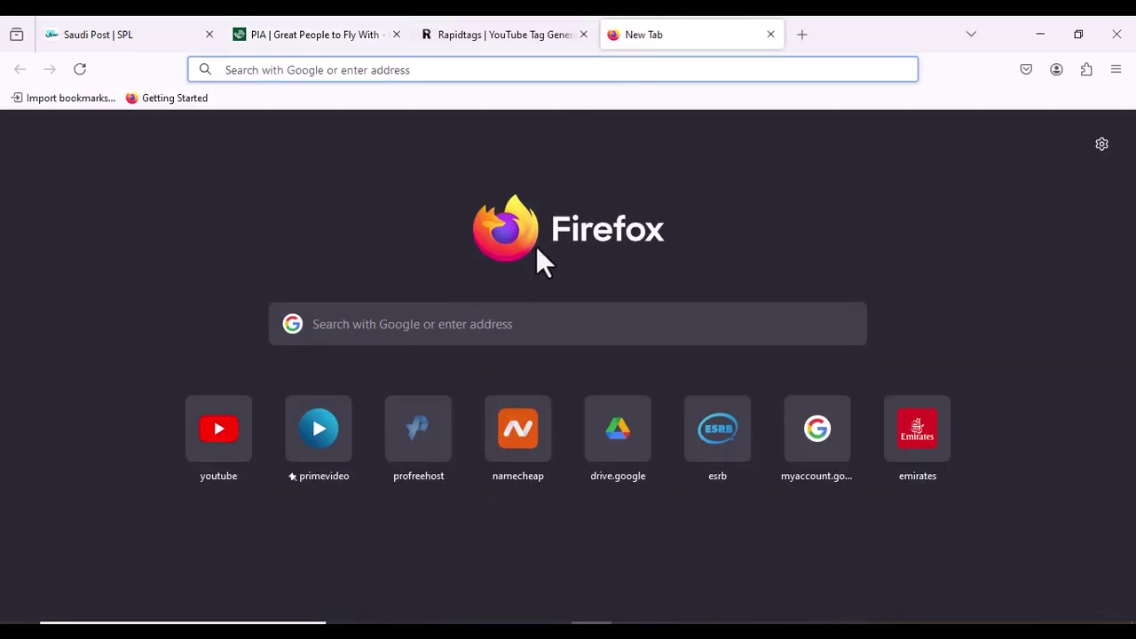
{"action": "left_click", "coordinate": [521, 324]}
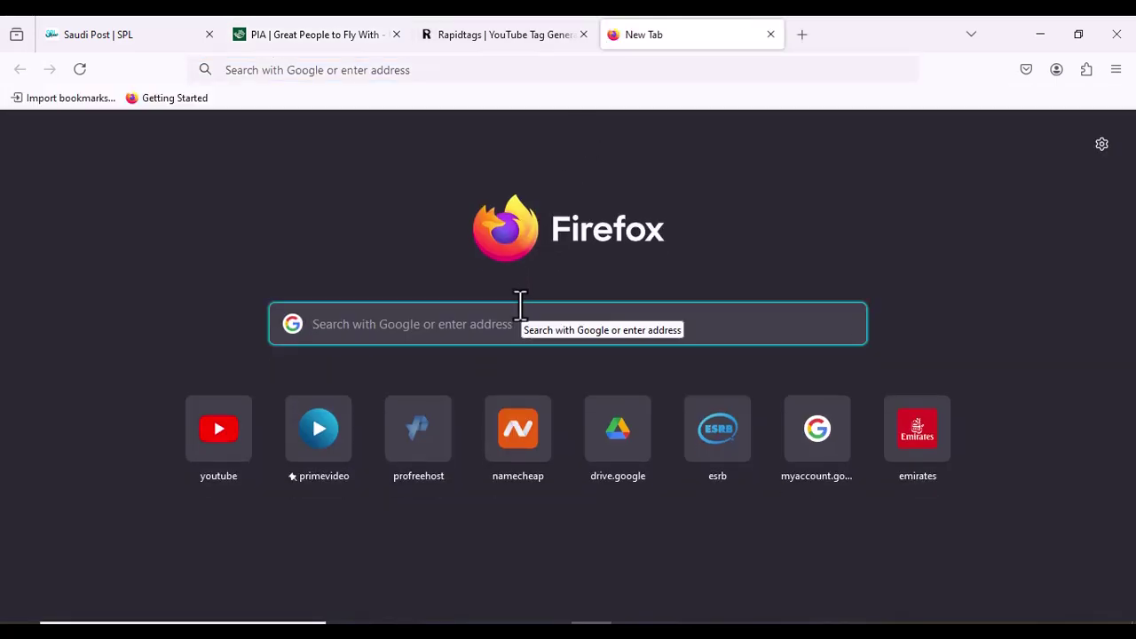
{"action": "type", "text": "pia"}
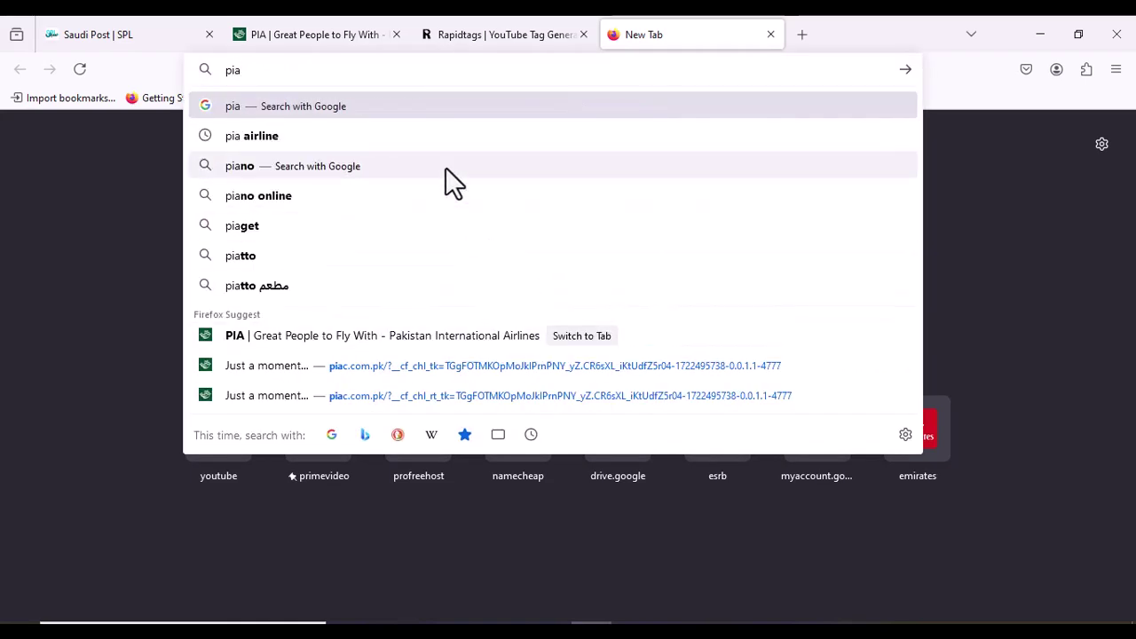
{"action": "left_click", "coordinate": [457, 139]}
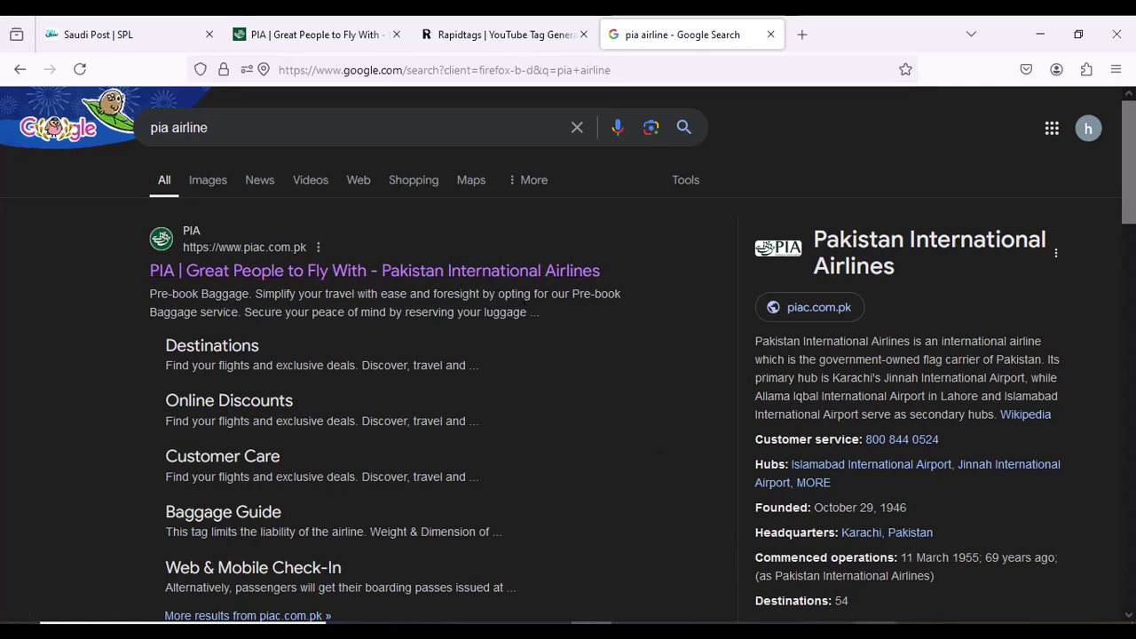
{"action": "mouse_move", "coordinate": [874, 623]}
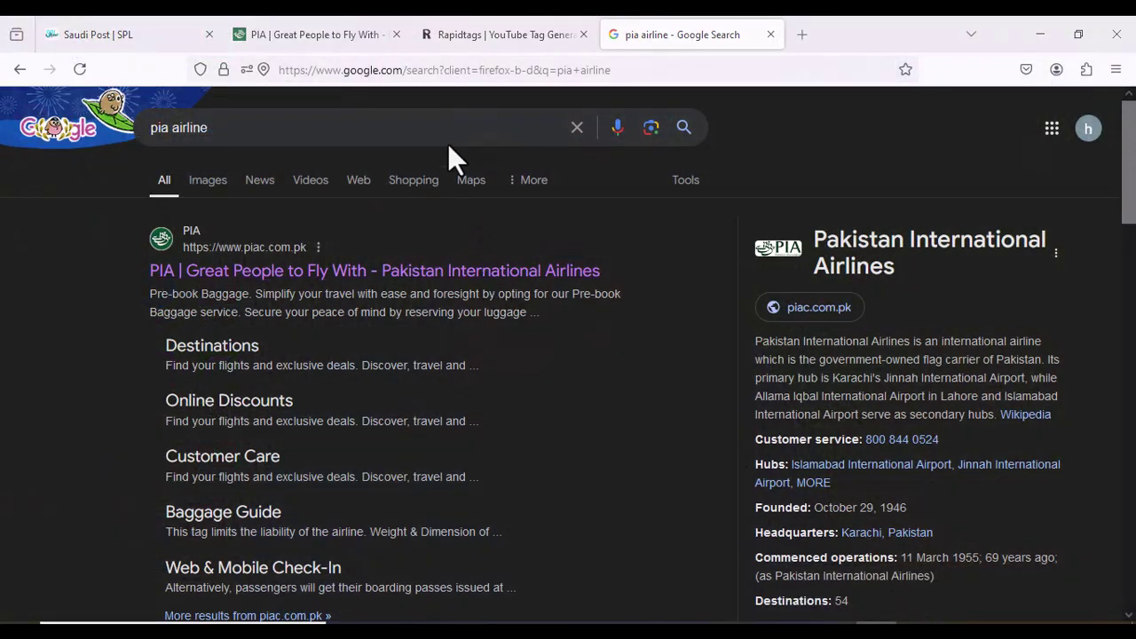
Open the official PIA site and set a one-way trip departing from Karachi (KHI)
{"action": "left_click", "coordinate": [379, 268]}
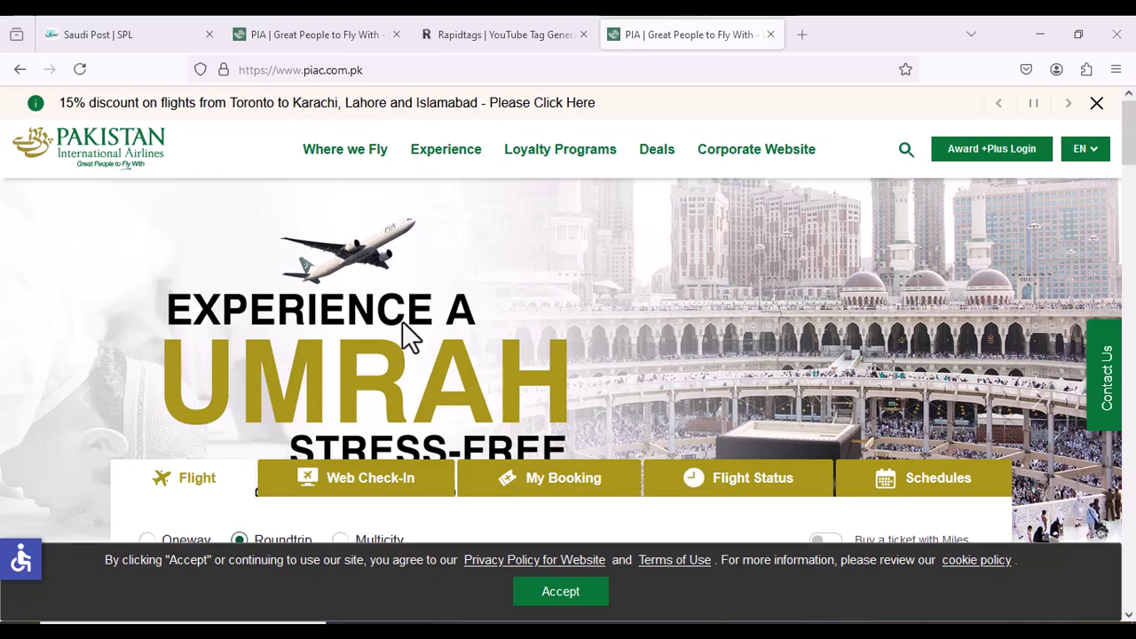
{"action": "scroll", "coordinate": [402, 322], "scroll_direction": "down", "scroll_amount": 3}
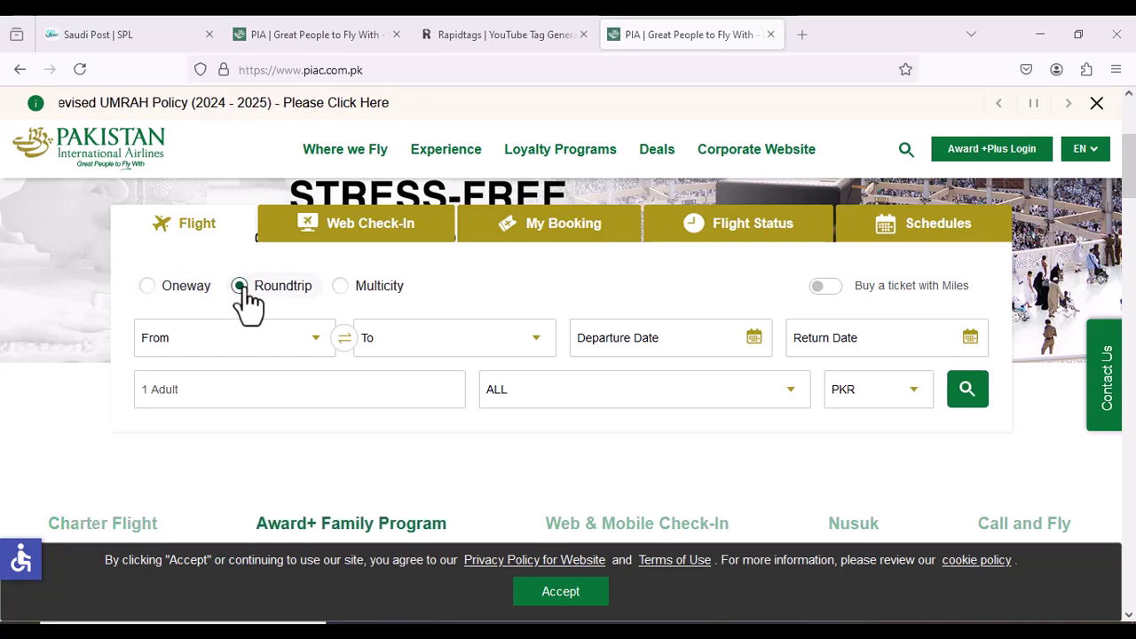
{"action": "left_click", "coordinate": [145, 286]}
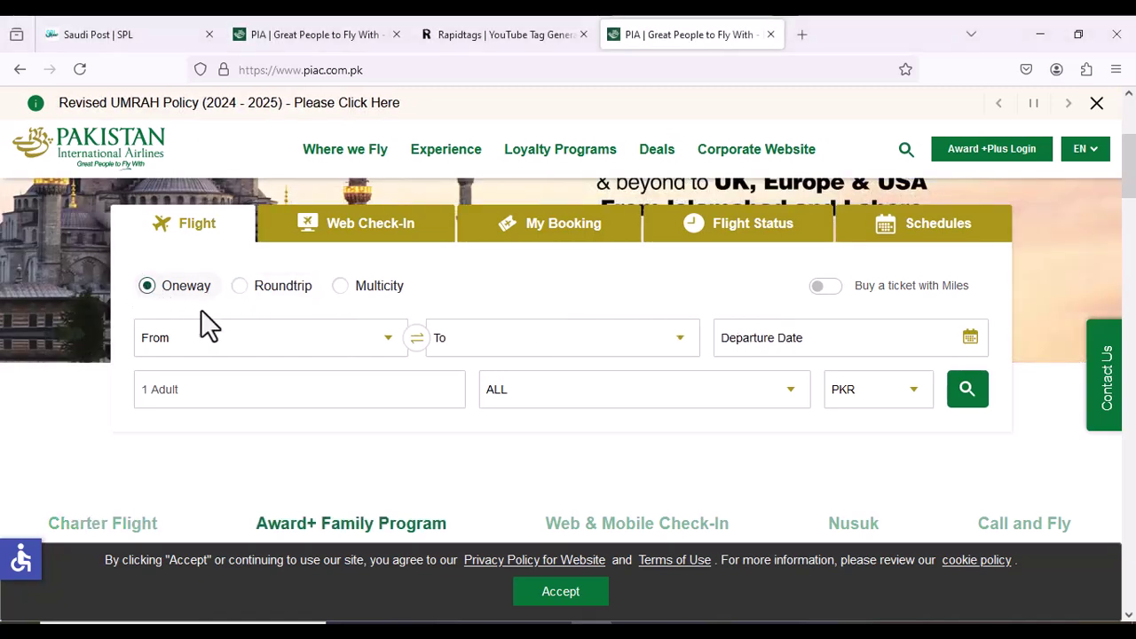
{"action": "left_click", "coordinate": [305, 351]}
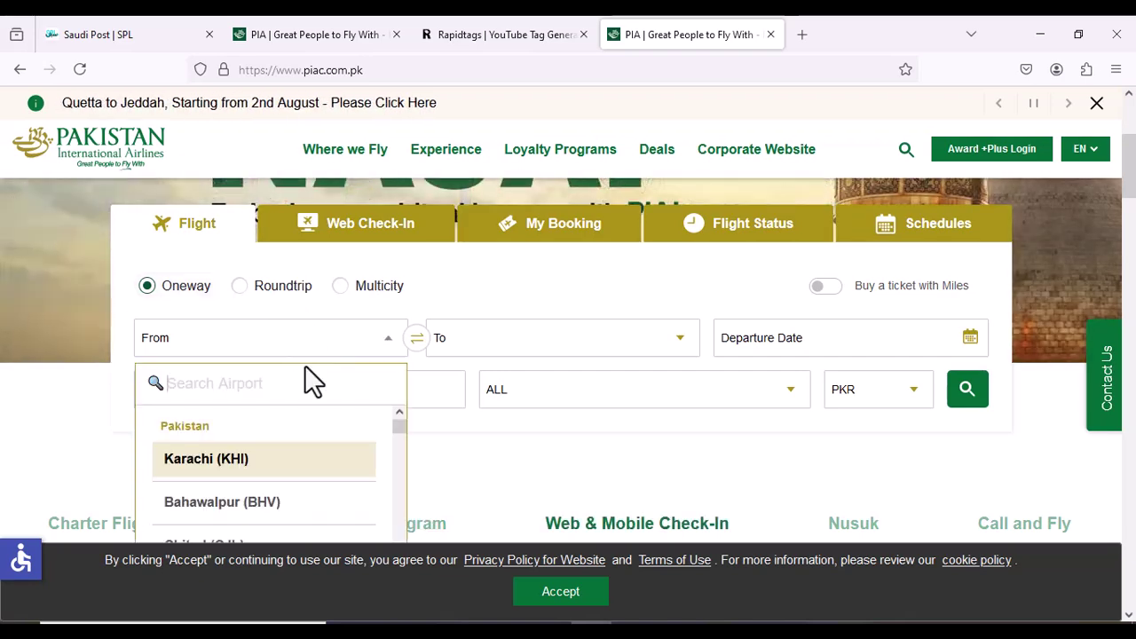
{"action": "left_click", "coordinate": [290, 463]}
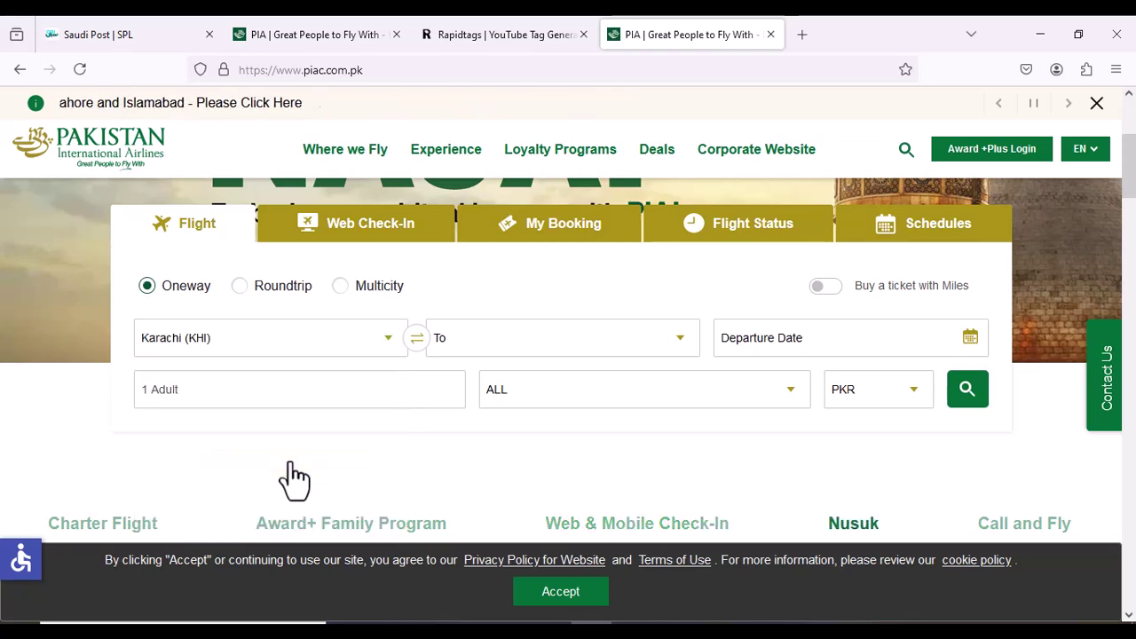
Set Jeddah (JED) as the destination airport
{"action": "left_click", "coordinate": [508, 353]}
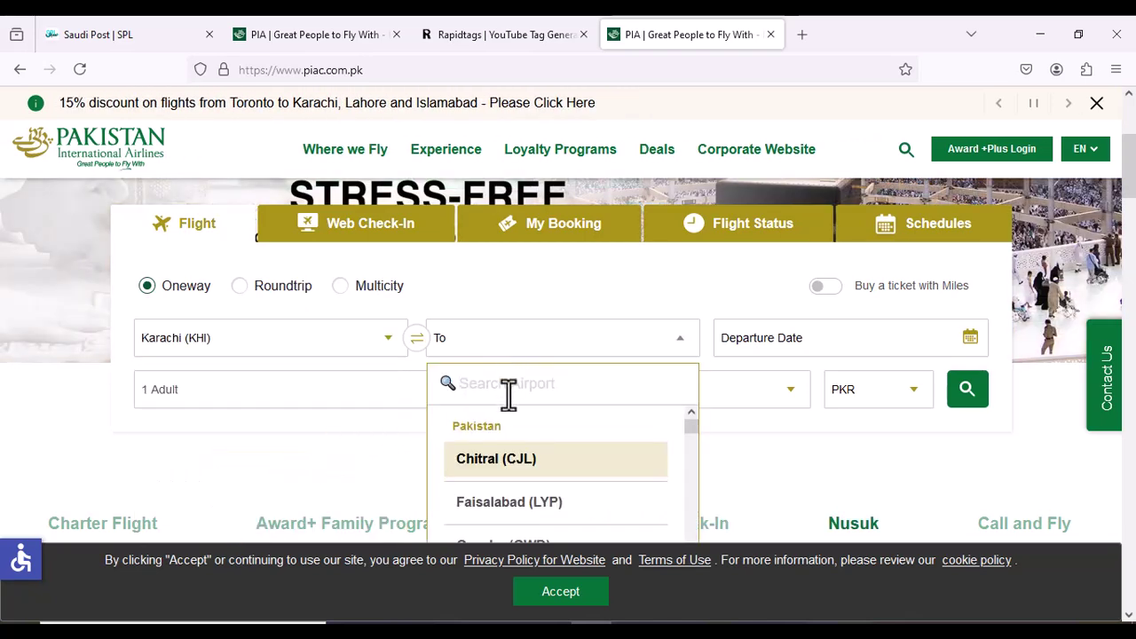
{"action": "scroll", "coordinate": [503, 508], "scroll_direction": "down", "scroll_amount": 8}
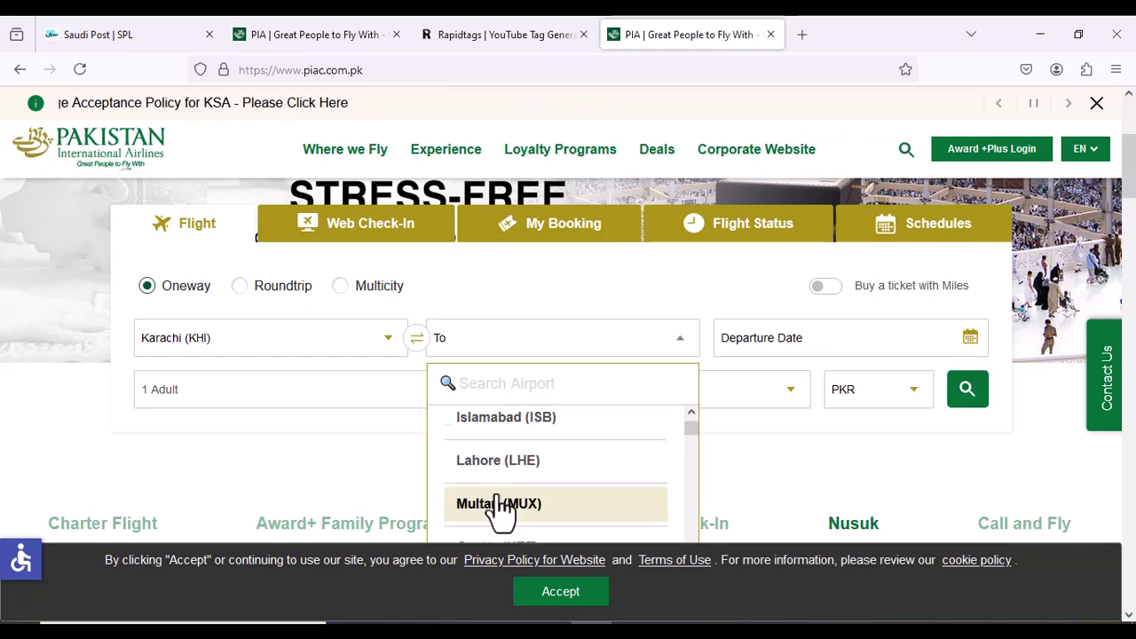
{"action": "scroll", "coordinate": [502, 508], "scroll_direction": "down", "scroll_amount": 6}
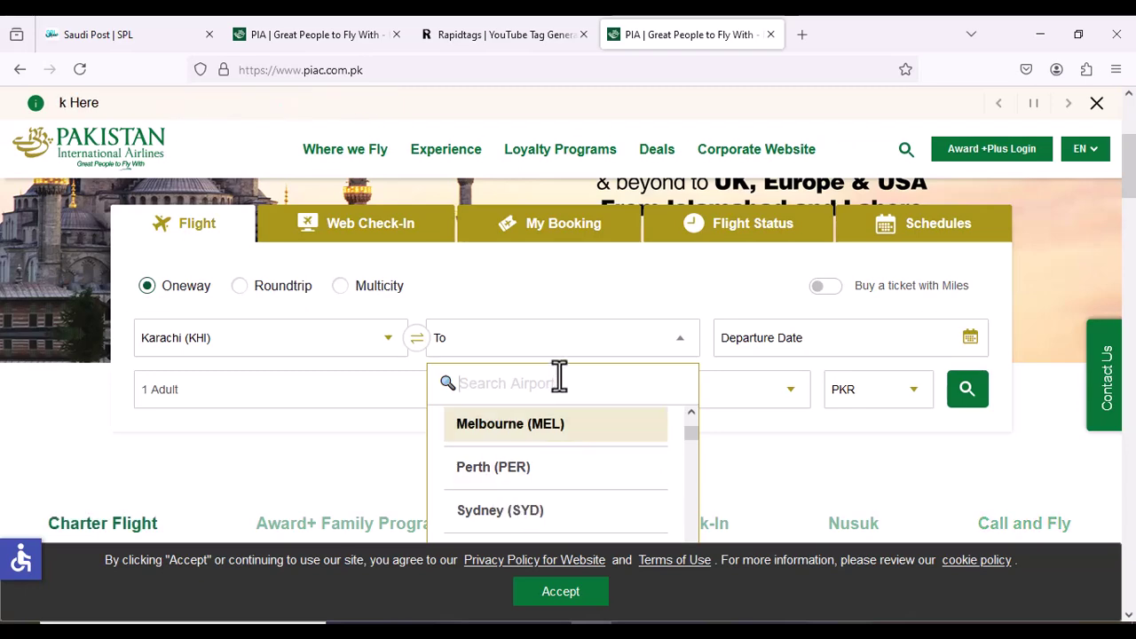
{"action": "scroll", "coordinate": [539, 471], "scroll_direction": "down", "scroll_amount": 2}
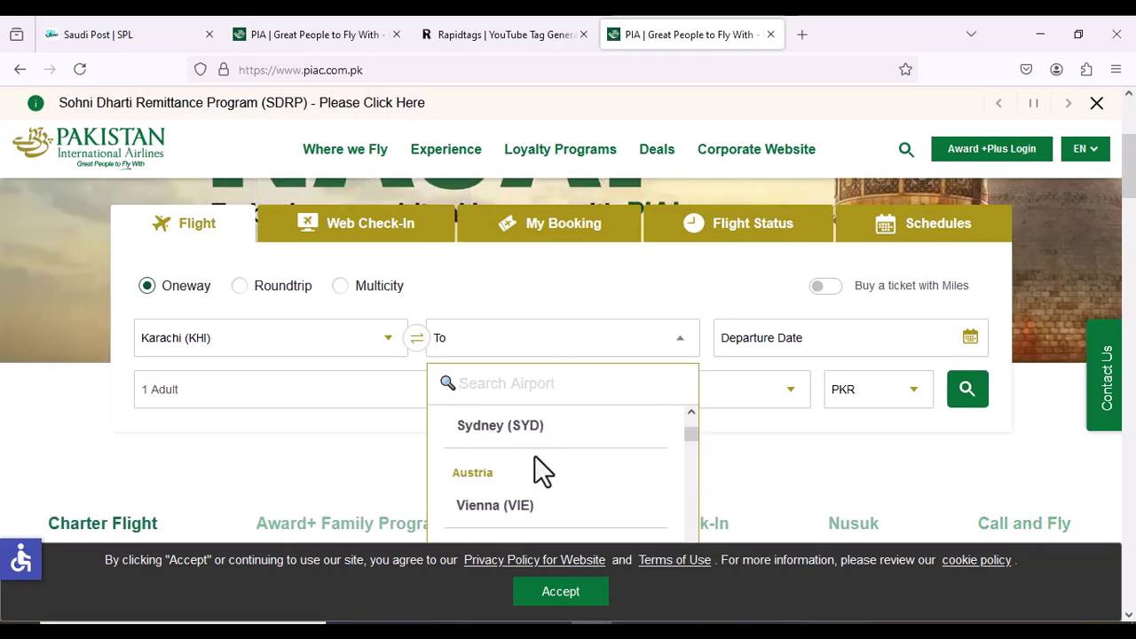
{"action": "scroll", "coordinate": [538, 461], "scroll_direction": "down", "scroll_amount": 1}
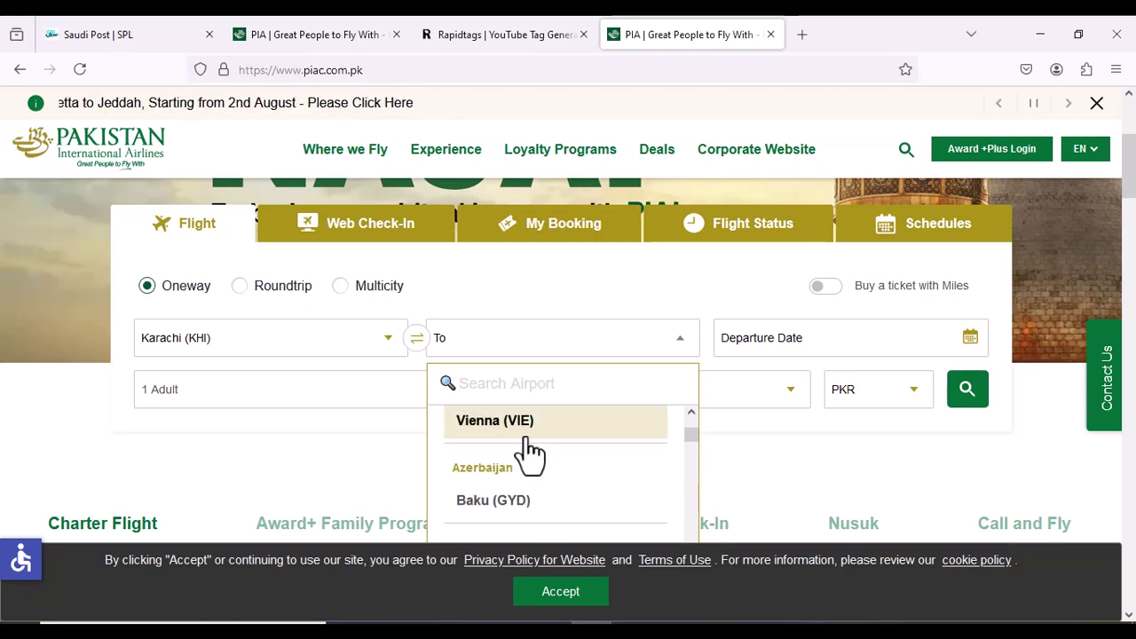
{"action": "type", "text": "je"}
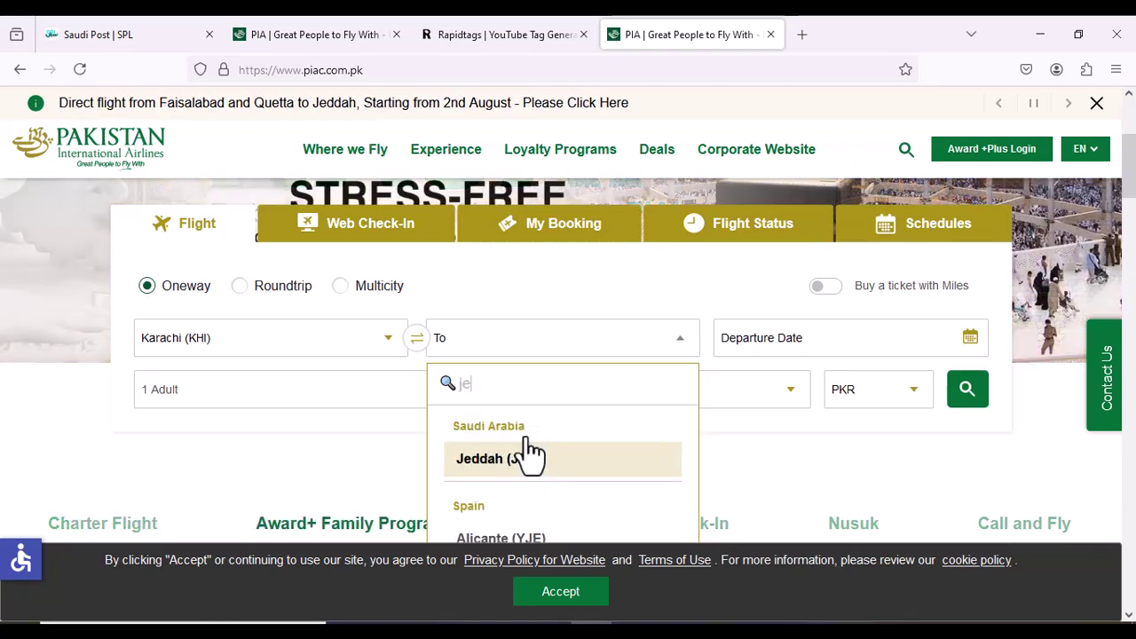
{"action": "left_click", "coordinate": [568, 479]}
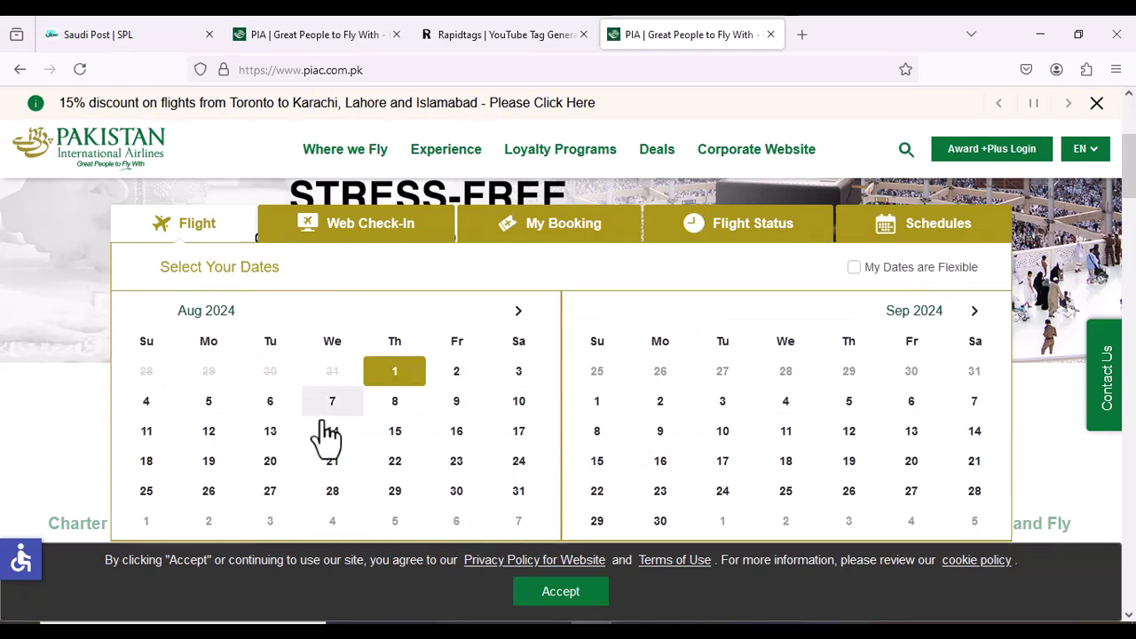
Set departure to 15 Aug 2024, swap the route to Jeddah–Karachi, and confirm 1 adult
{"action": "left_click", "coordinate": [391, 432]}
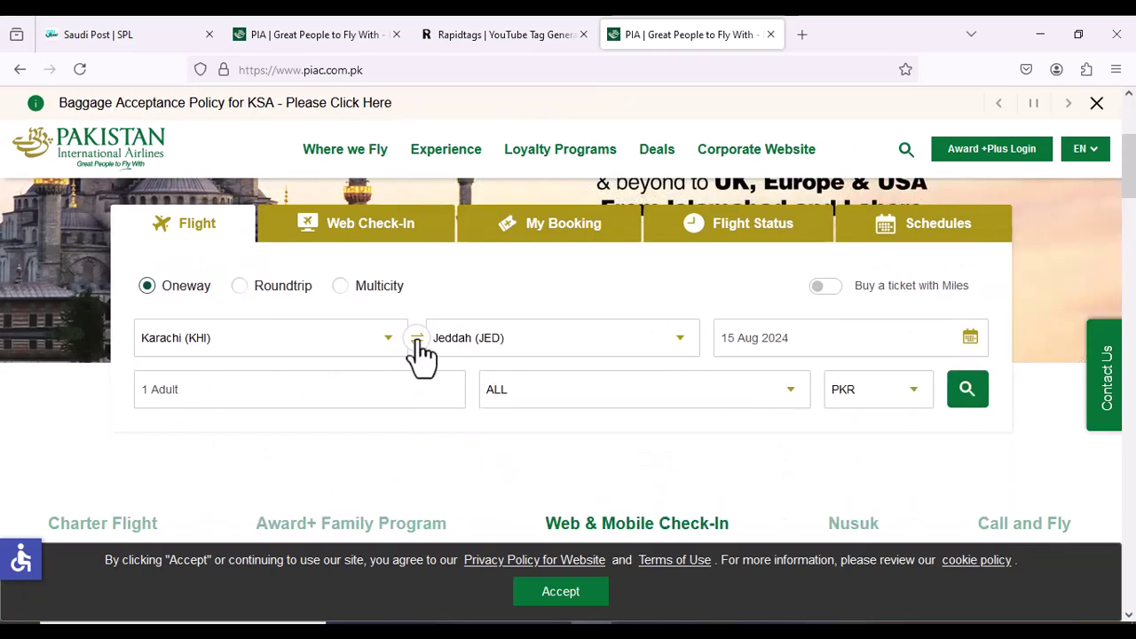
{"action": "left_click", "coordinate": [415, 338]}
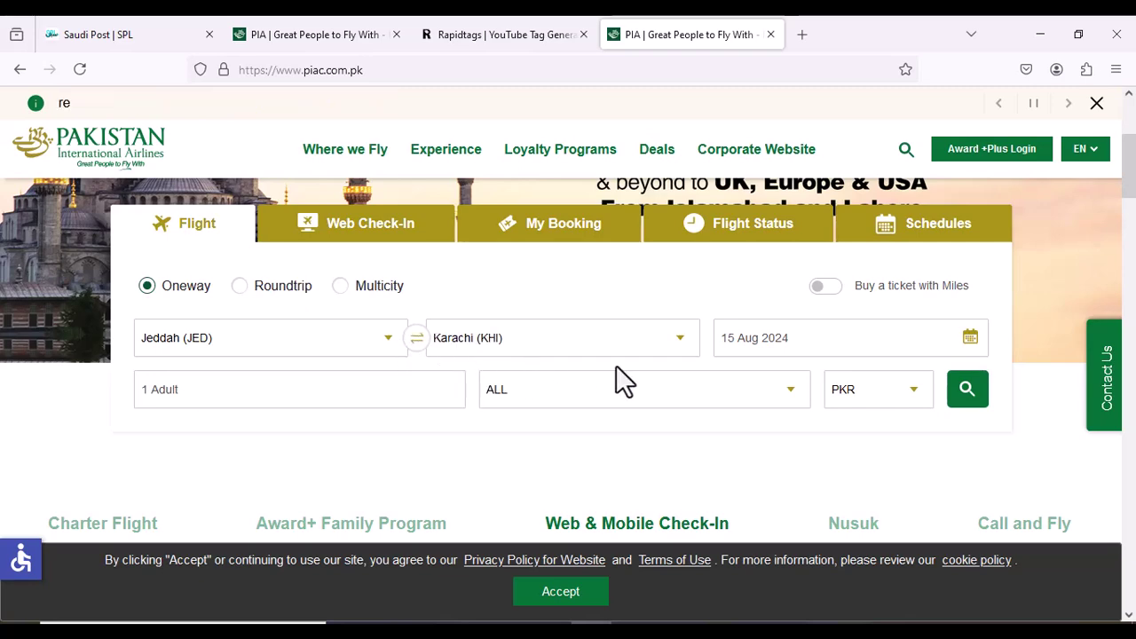
{"action": "left_click", "coordinate": [235, 401]}
{"action": "scroll", "coordinate": [387, 519], "scroll_direction": "down", "scroll_amount": 2}
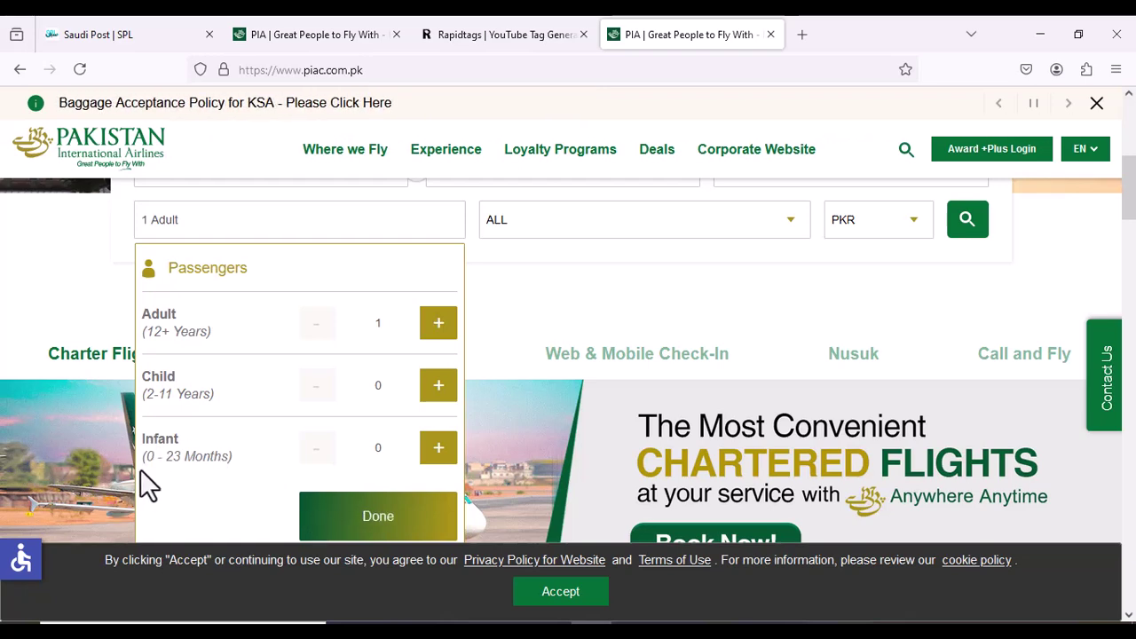
{"action": "left_click", "coordinate": [340, 532]}
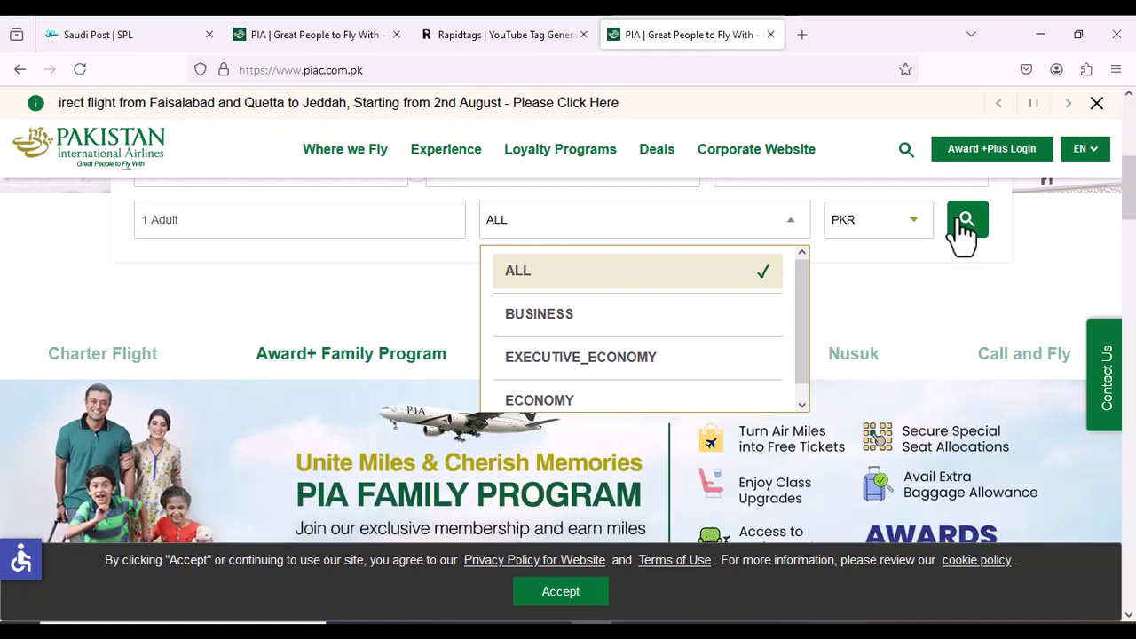
Keep the currency at PKR and search Jeddah–Karachi flights
{"action": "left_click", "coordinate": [910, 236]}
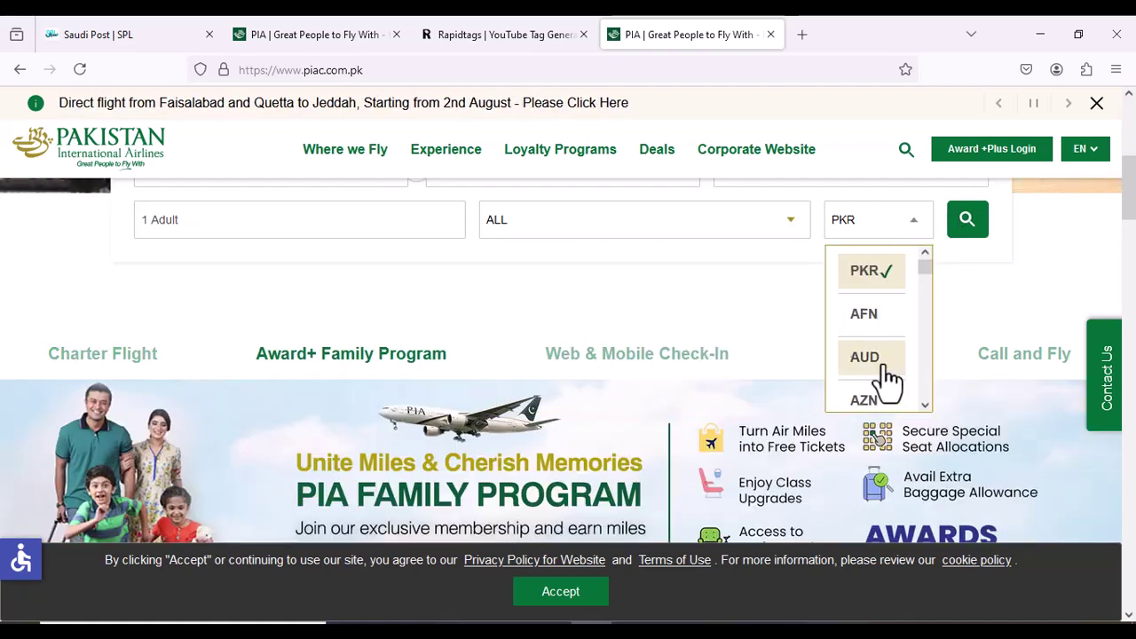
{"action": "scroll", "coordinate": [888, 381], "scroll_direction": "down", "scroll_amount": 2}
{"action": "scroll", "coordinate": [883, 364], "scroll_direction": "up", "scroll_amount": 3}
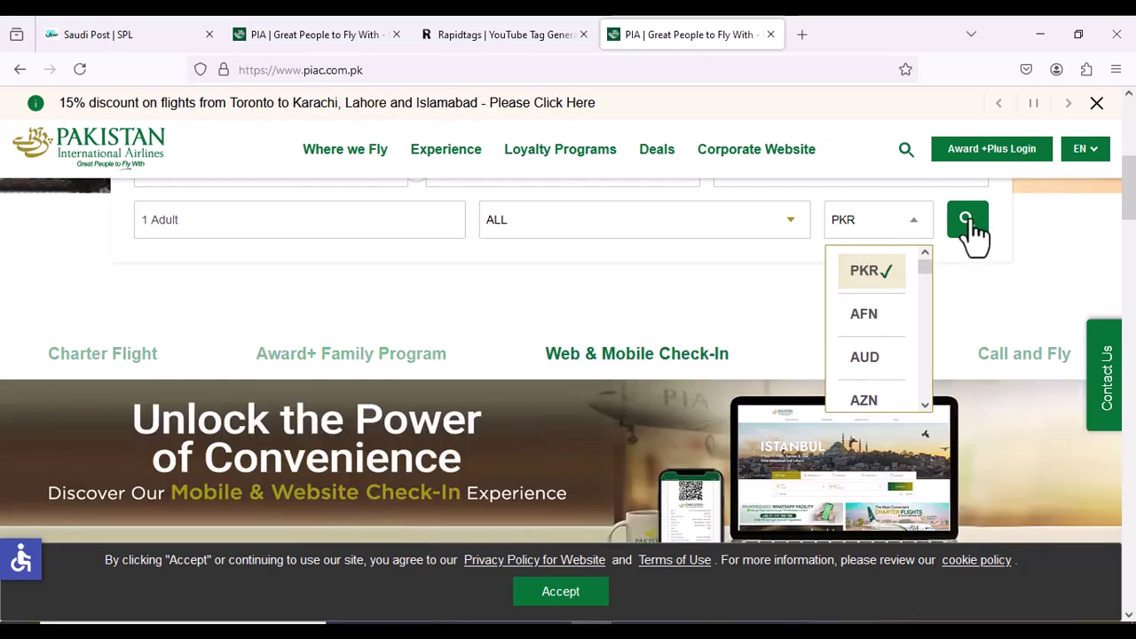
{"action": "left_click", "coordinate": [969, 224]}
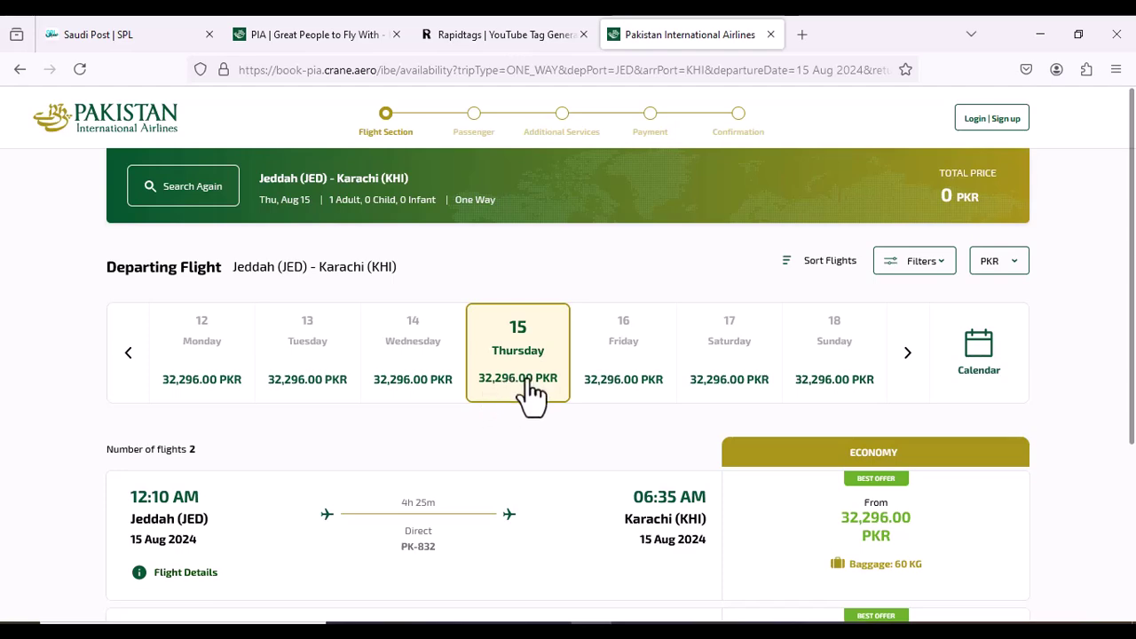
Select the 12:10 AM PK-832 economy fare at 32,296.00 PKR
{"action": "scroll", "coordinate": [524, 411], "scroll_direction": "down", "scroll_amount": 2}
{"action": "scroll", "coordinate": [524, 413], "scroll_direction": "down", "scroll_amount": 2}
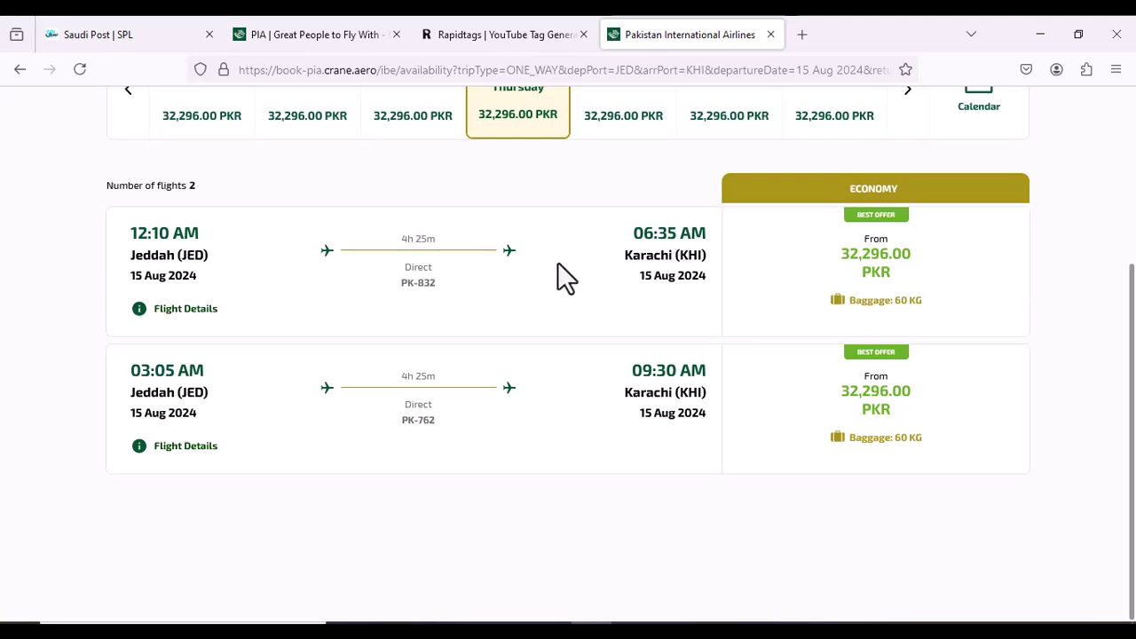
{"action": "left_click", "coordinate": [785, 286]}
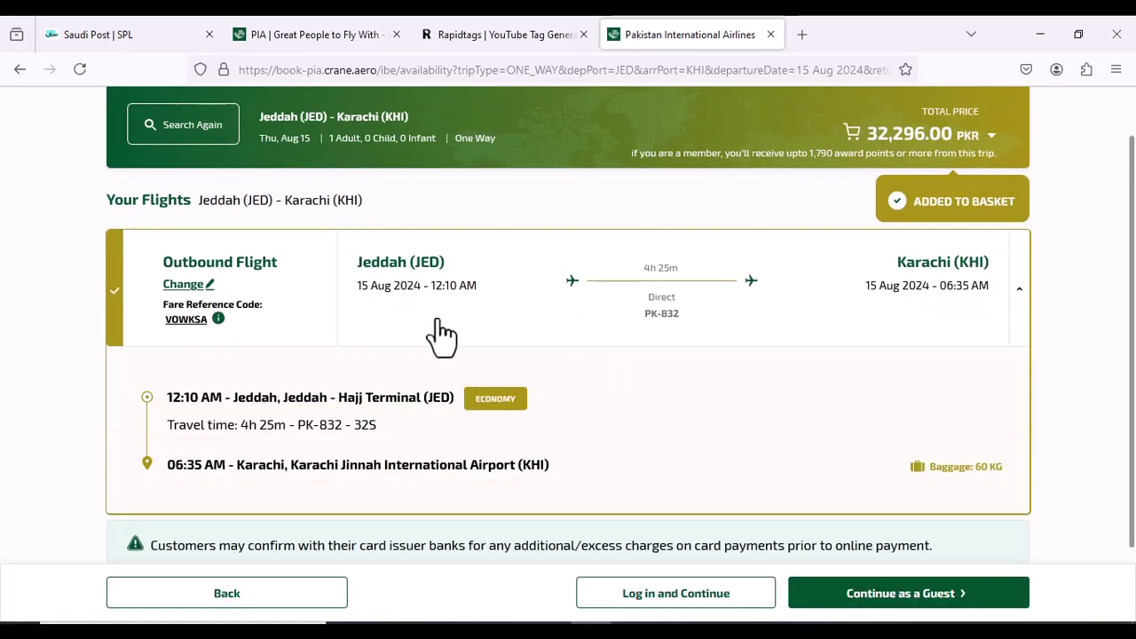
{"action": "scroll", "coordinate": [433, 334], "scroll_direction": "down", "scroll_amount": 2}
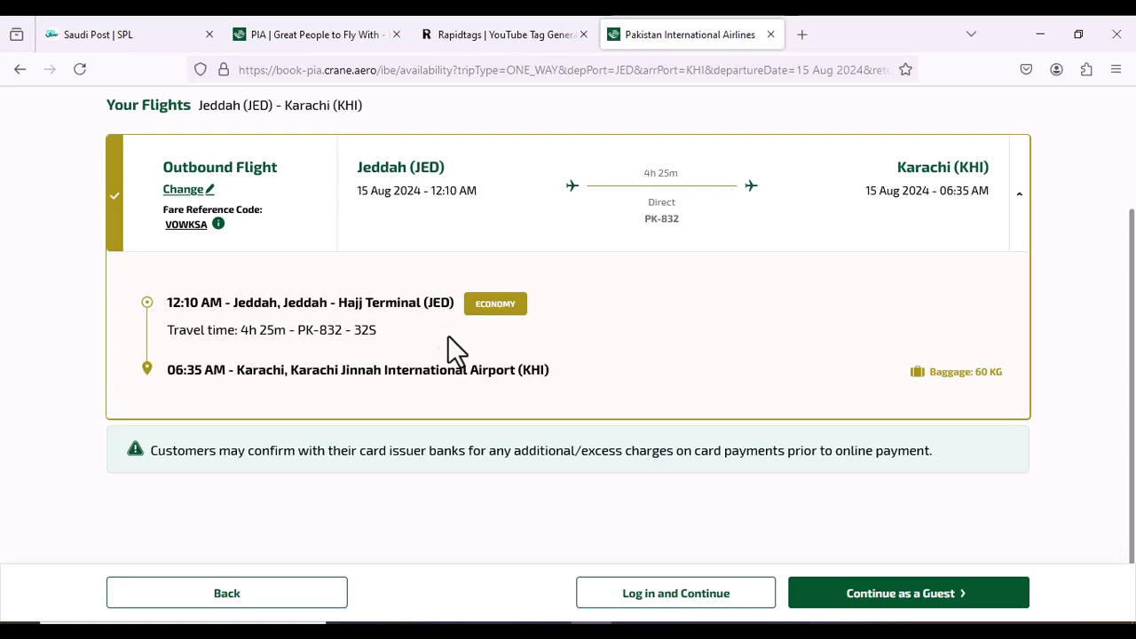
{"action": "scroll", "coordinate": [459, 355], "scroll_direction": "up", "scroll_amount": 3}
{"action": "scroll", "coordinate": [459, 354], "scroll_direction": "down", "scroll_amount": 3}
Continue as a guest and set the traveller's title to MR and gender to Male
{"action": "left_click", "coordinate": [863, 588]}
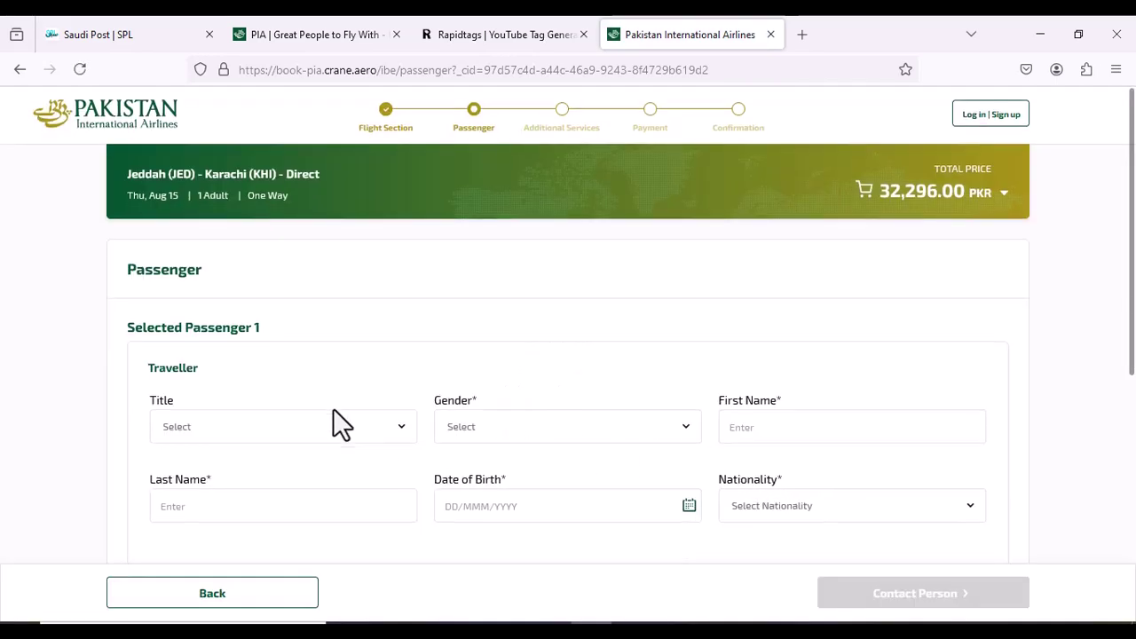
{"action": "scroll", "coordinate": [337, 417], "scroll_direction": "down", "scroll_amount": 2}
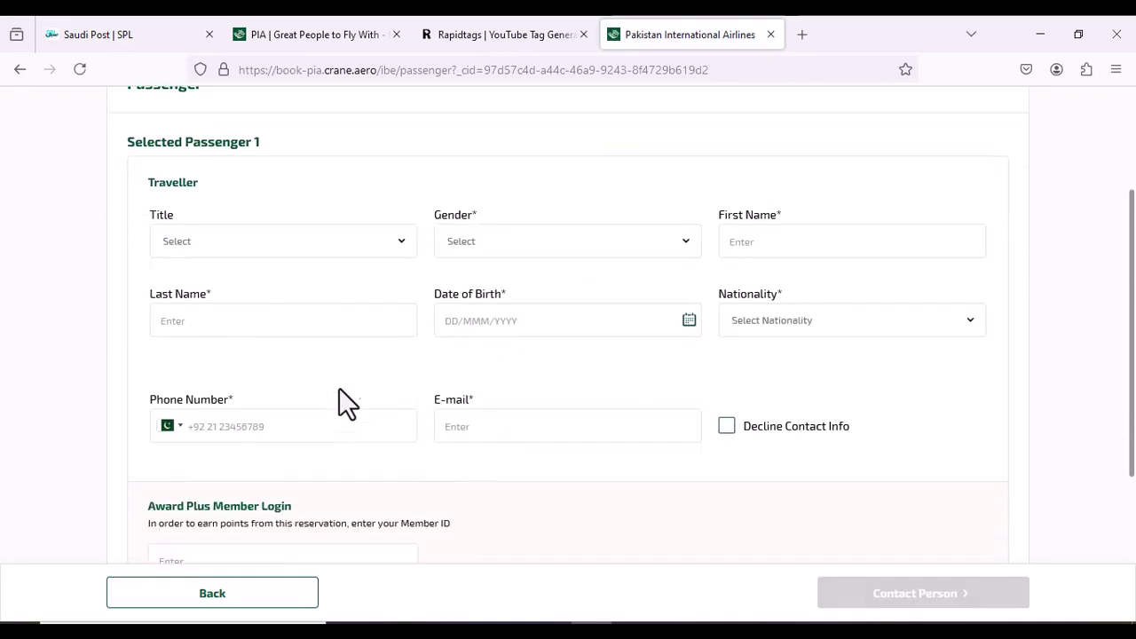
{"action": "left_click", "coordinate": [305, 257]}
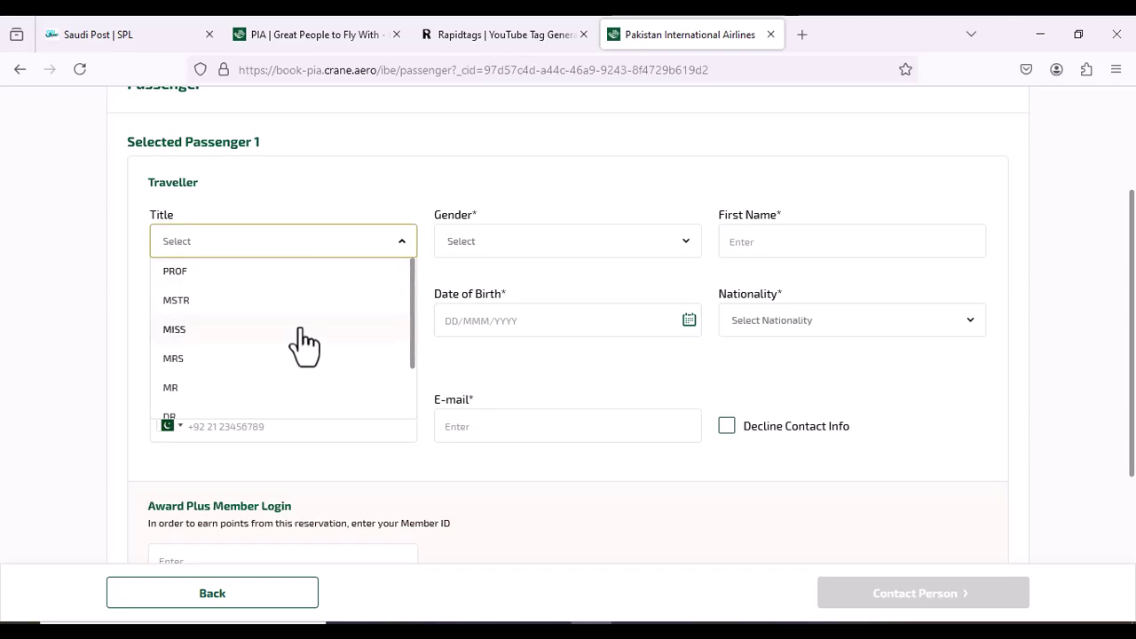
{"action": "left_click", "coordinate": [300, 387]}
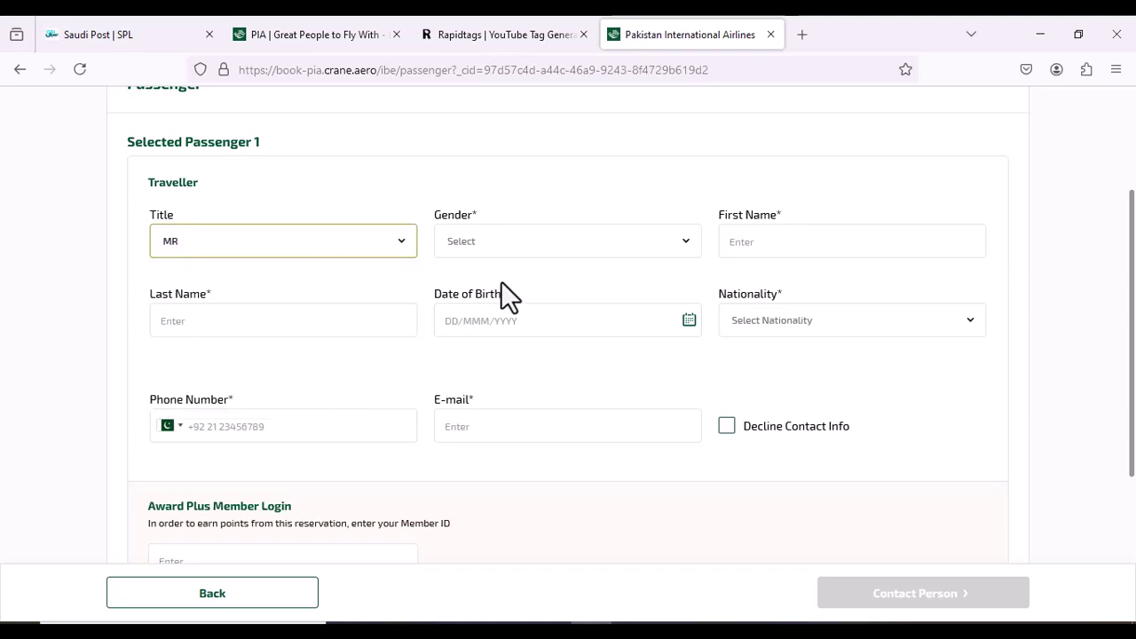
{"action": "left_click", "coordinate": [517, 244]}
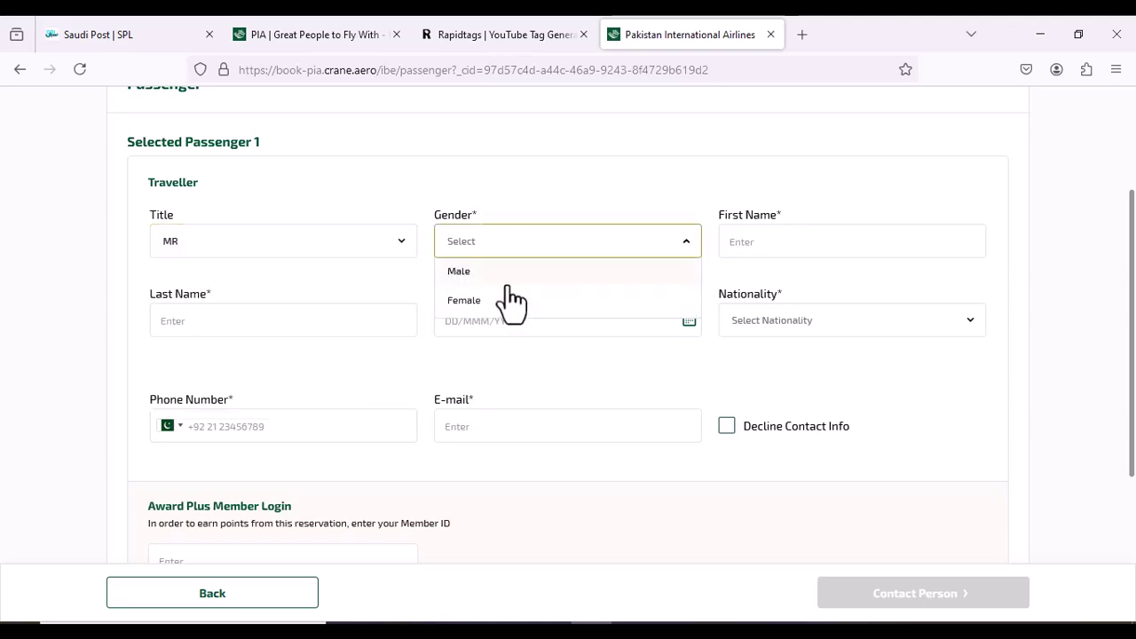
{"action": "left_click", "coordinate": [509, 282]}
Enter the traveller's first and last name, correcting the initial entry
{"action": "left_click", "coordinate": [785, 249]}
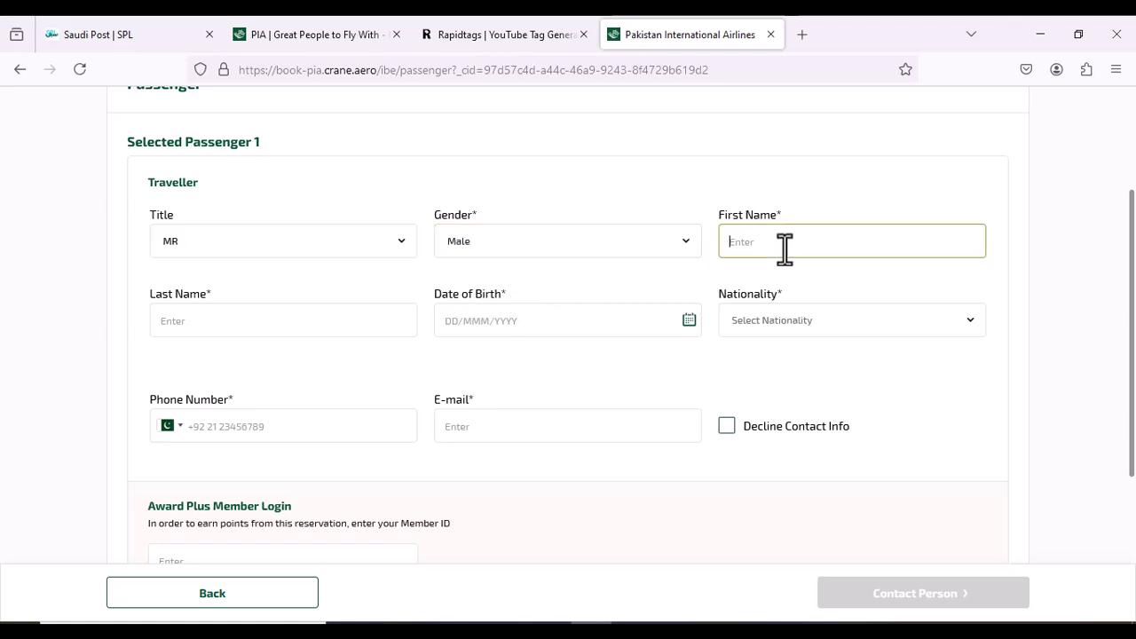
{"action": "type", "text": "ali"}
{"action": "left_click", "coordinate": [278, 316]}
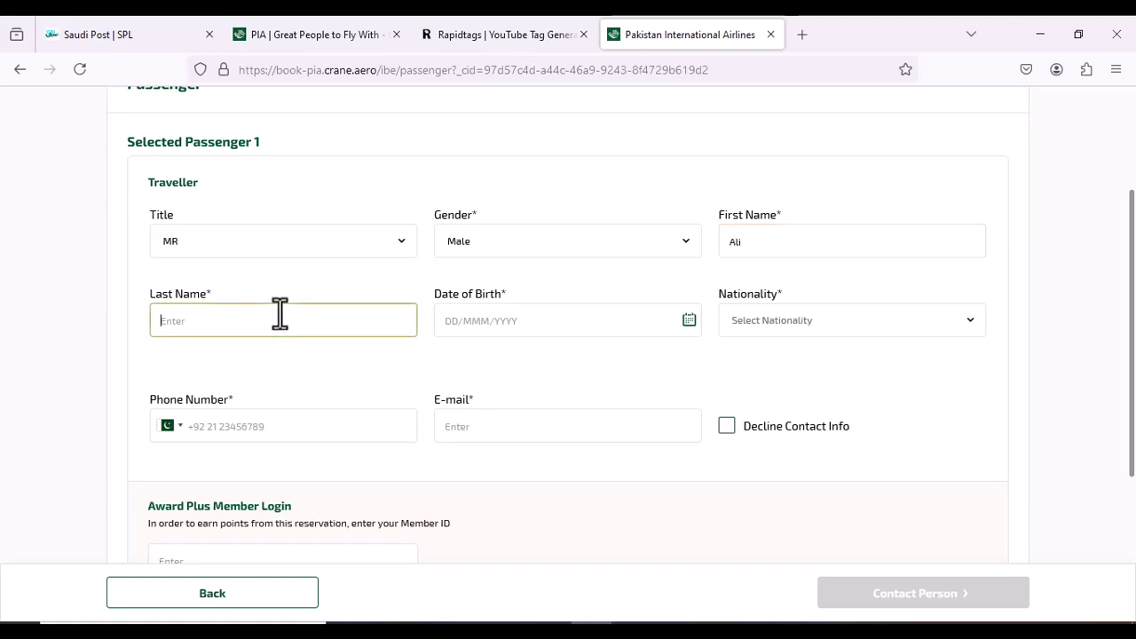
{"action": "type", "text": "raza"}
{"action": "key", "text": "BackSpace"}
{"action": "key", "text": "BackSpace"}
{"action": "key", "text": "BackSpace"}
{"action": "key", "text": "BackSpace"}
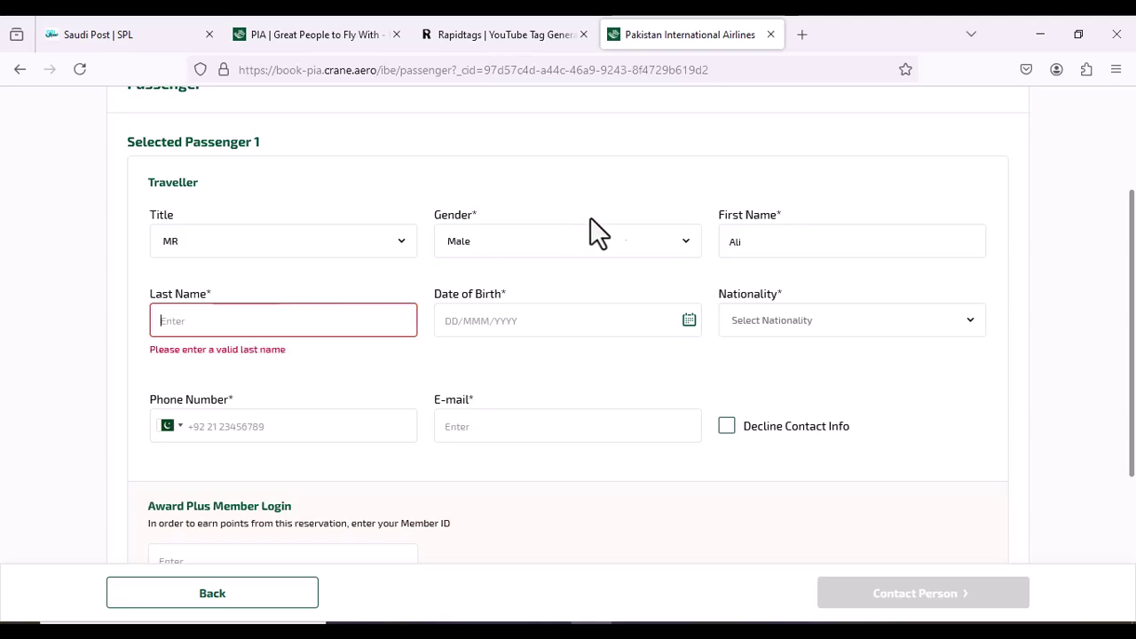
{"action": "left_click", "coordinate": [770, 249]}
{"action": "key", "text": "BackSpace"}
{"action": "key", "text": "BackSpace"}
{"action": "key", "text": "BackSpace"}
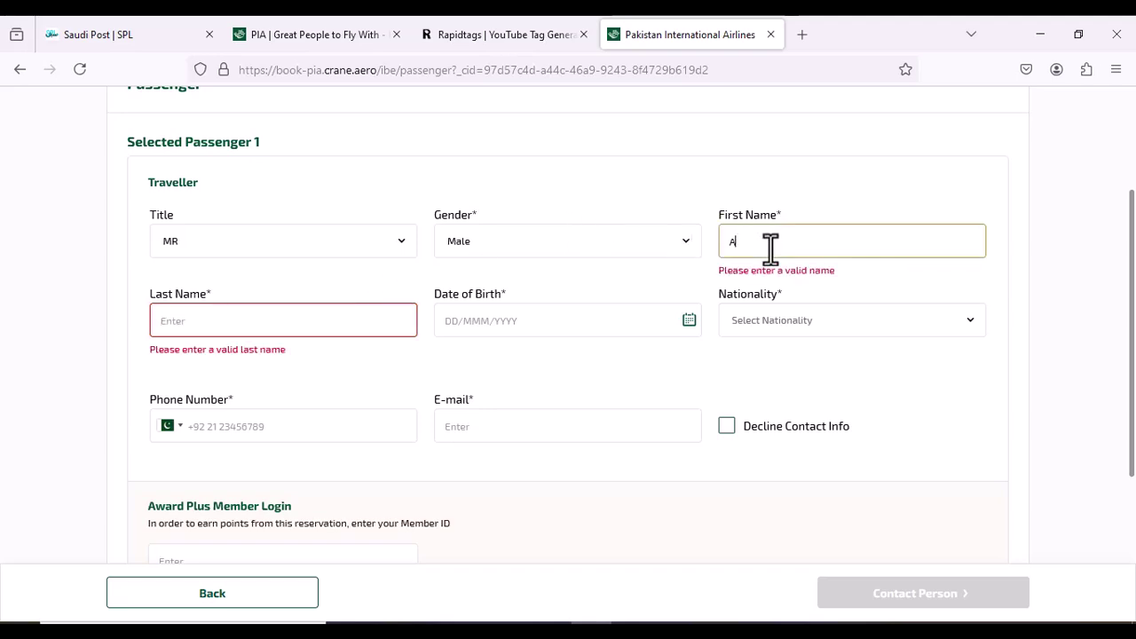
{"action": "left_click", "coordinate": [355, 320]}
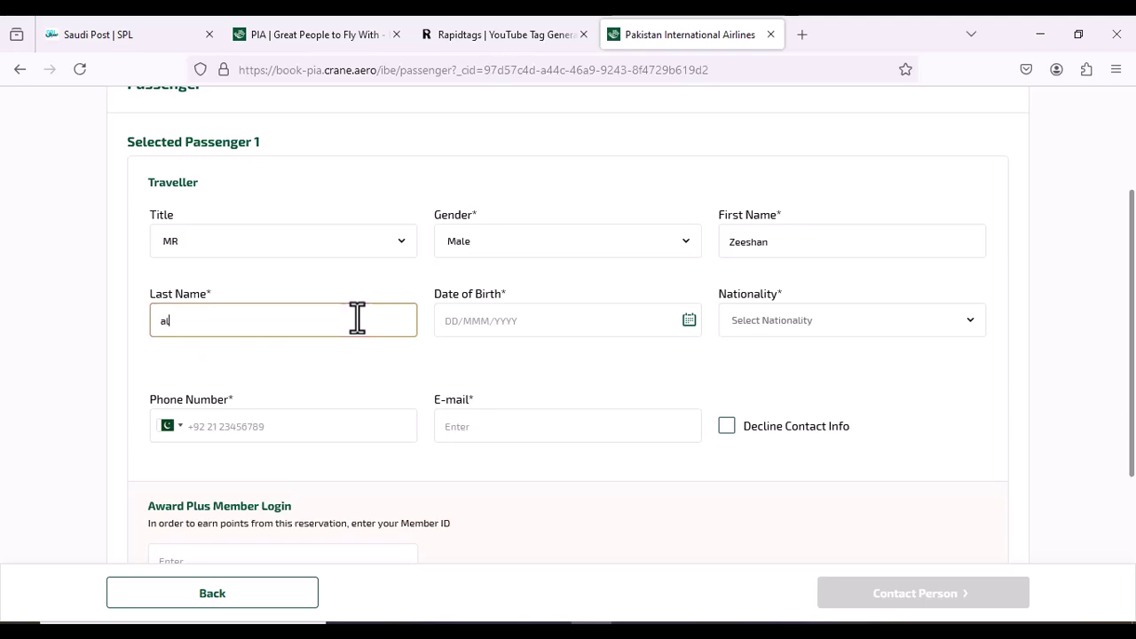
{"action": "left_click", "coordinate": [538, 324]}
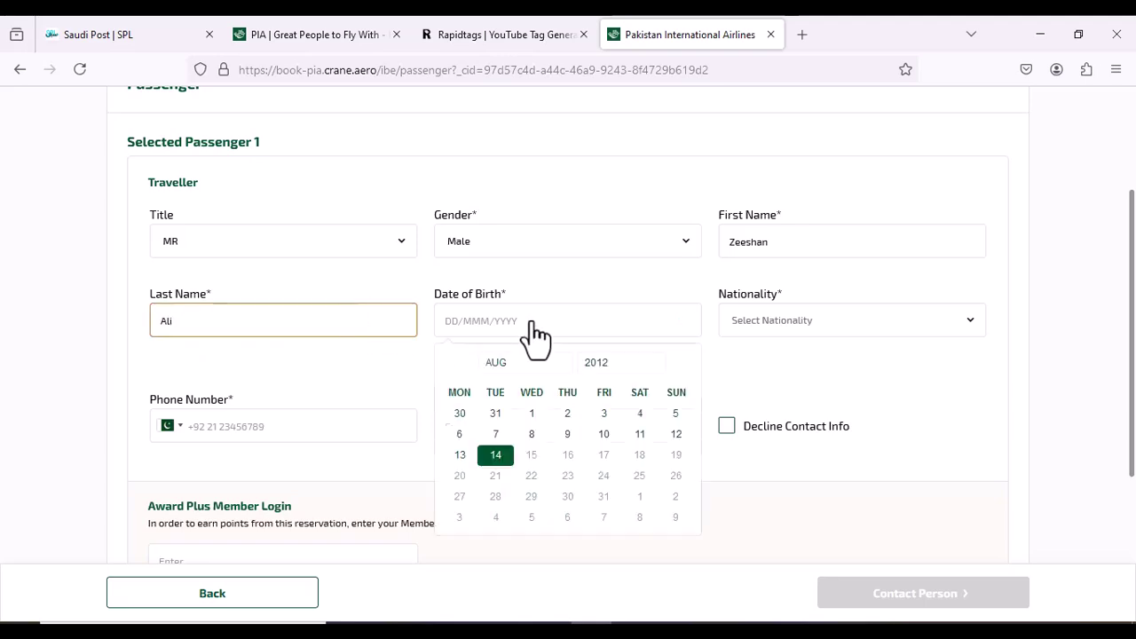
{"action": "left_click", "coordinate": [599, 366]}
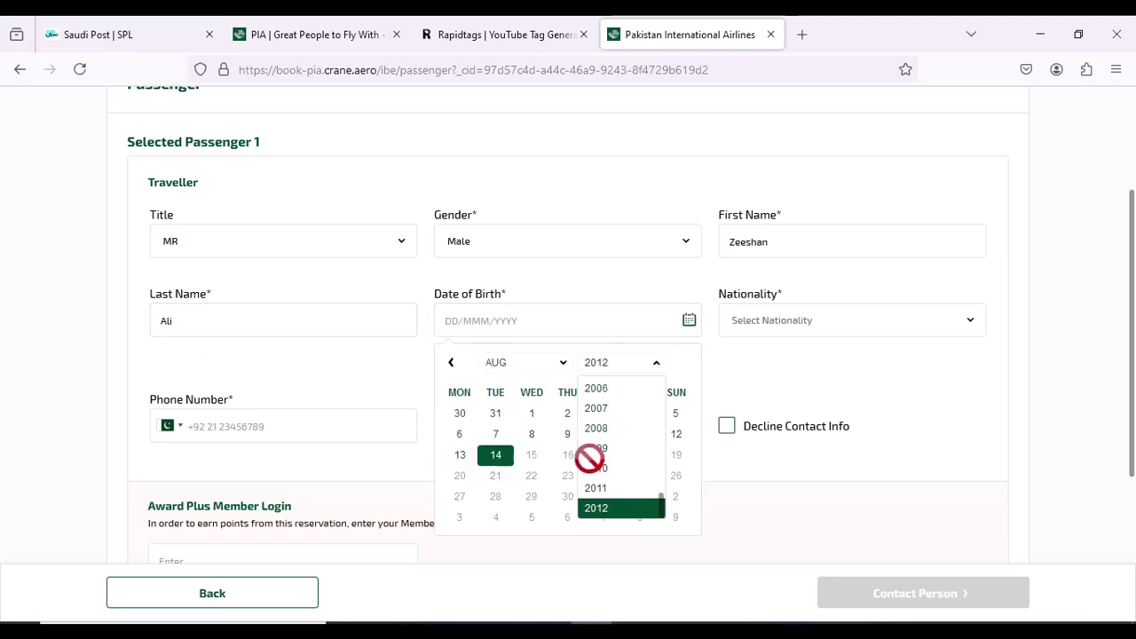
{"action": "scroll", "coordinate": [597, 444], "scroll_direction": "up", "scroll_amount": 3}
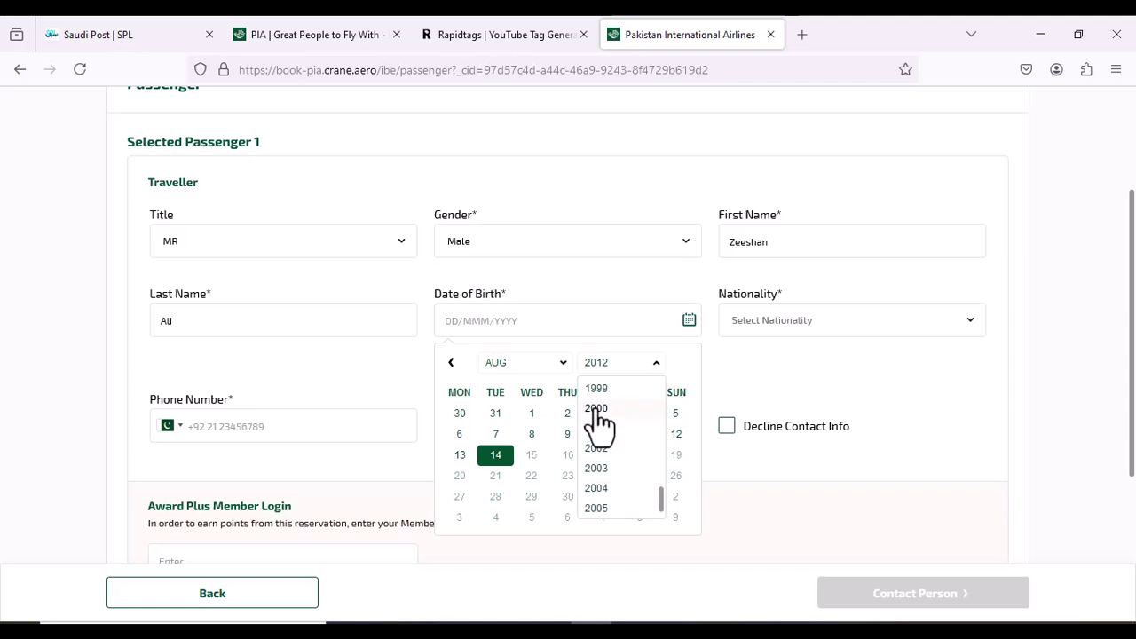
{"action": "left_click", "coordinate": [597, 411]}
{"action": "left_click", "coordinate": [528, 377]}
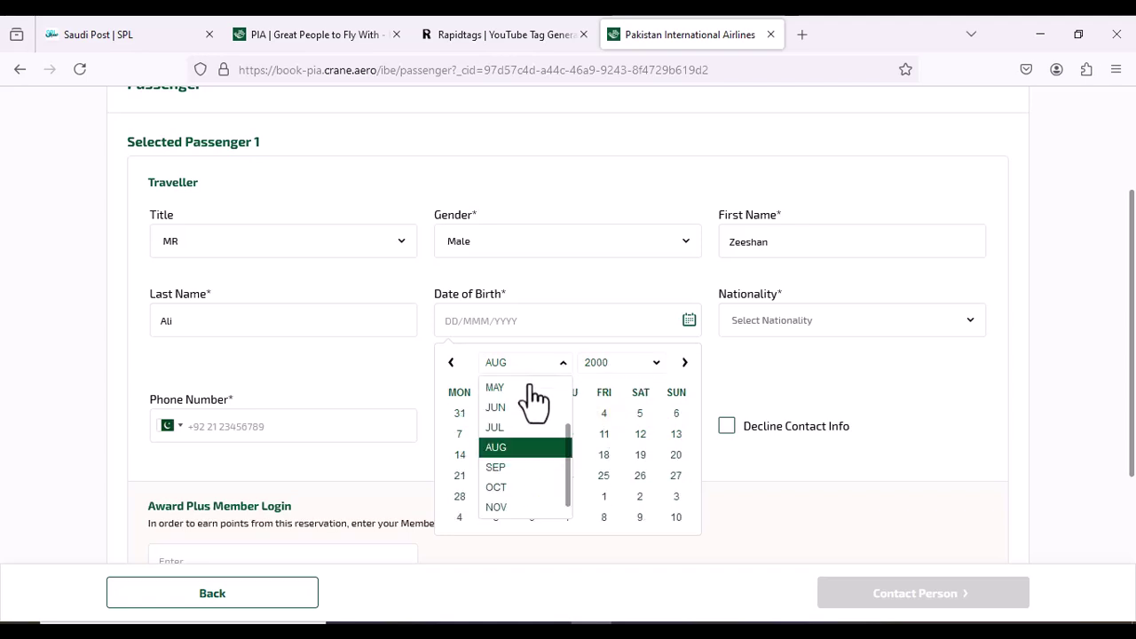
{"action": "left_click", "coordinate": [529, 427]}
{"action": "left_click", "coordinate": [568, 455]}
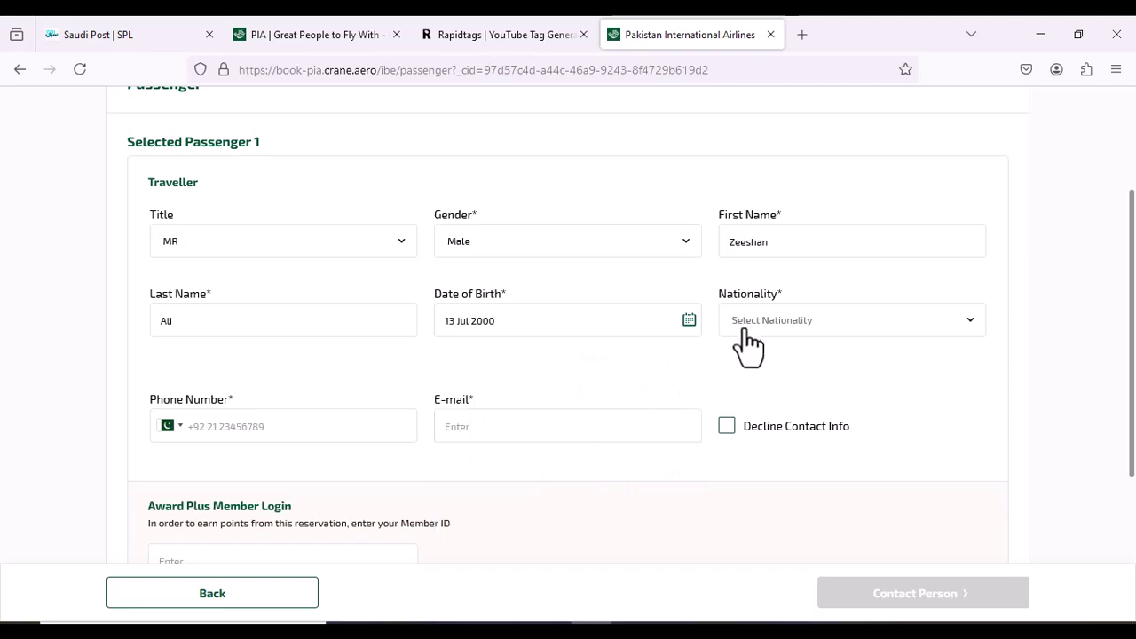
{"action": "left_click", "coordinate": [748, 330]}
{"action": "left_click", "coordinate": [744, 394]}
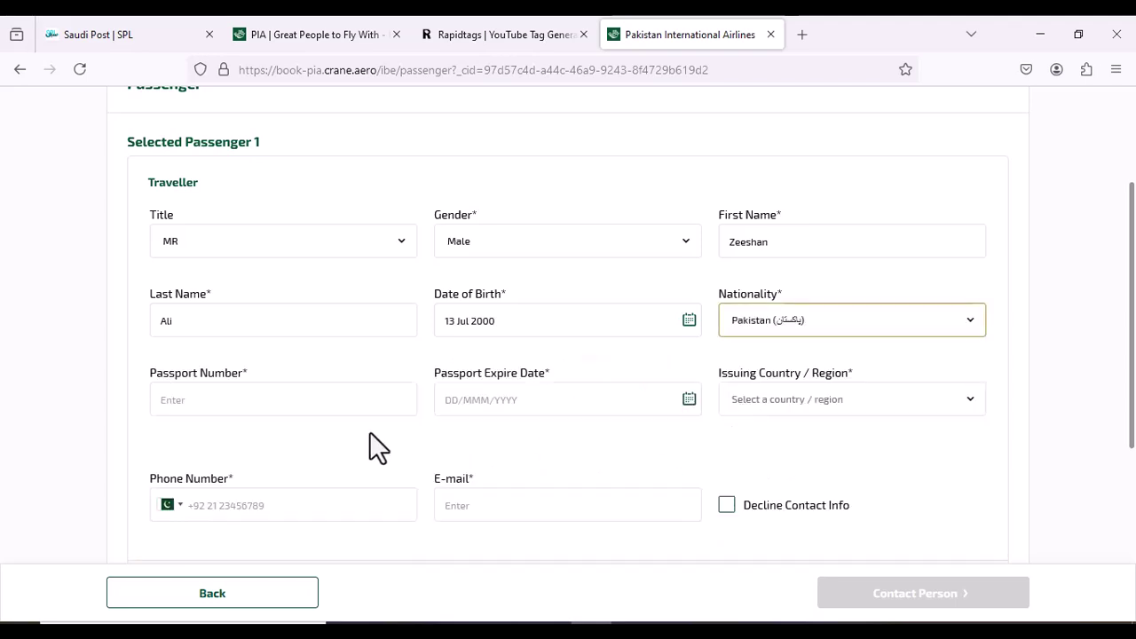
Enter the traveller's passport number, replacing the first attempt
{"action": "left_click", "coordinate": [304, 410]}
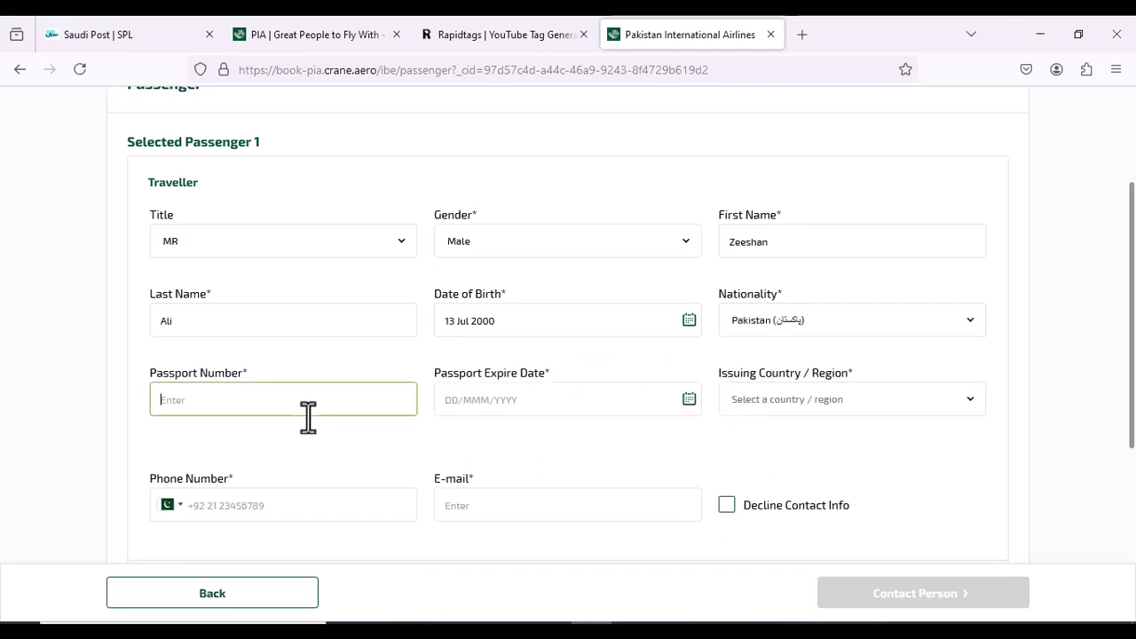
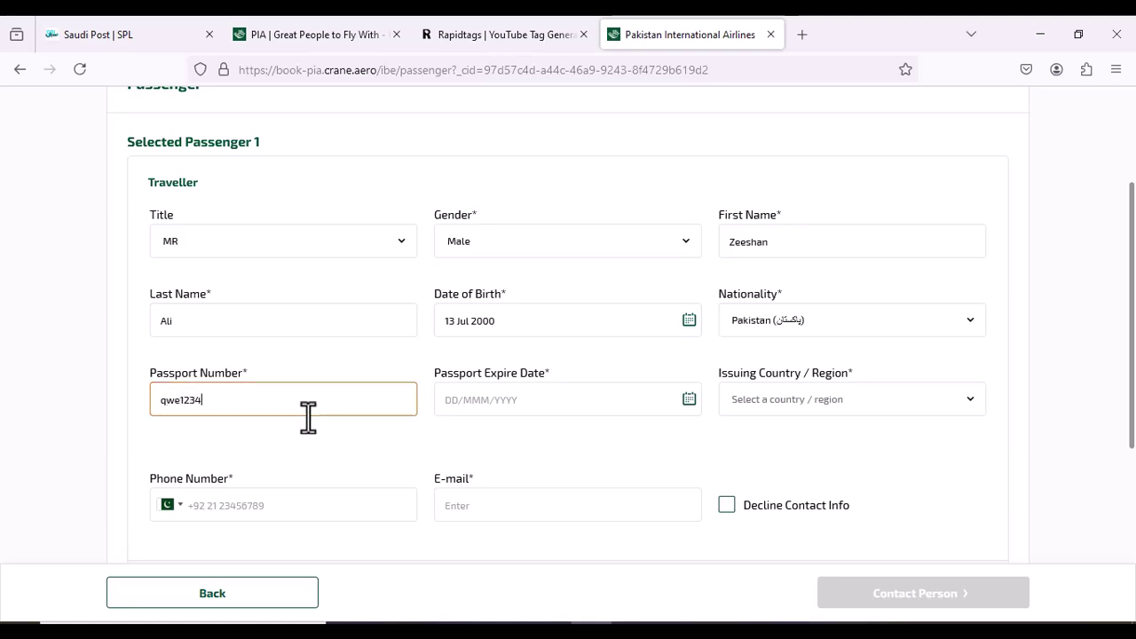
{"action": "double_click", "coordinate": [254, 399]}
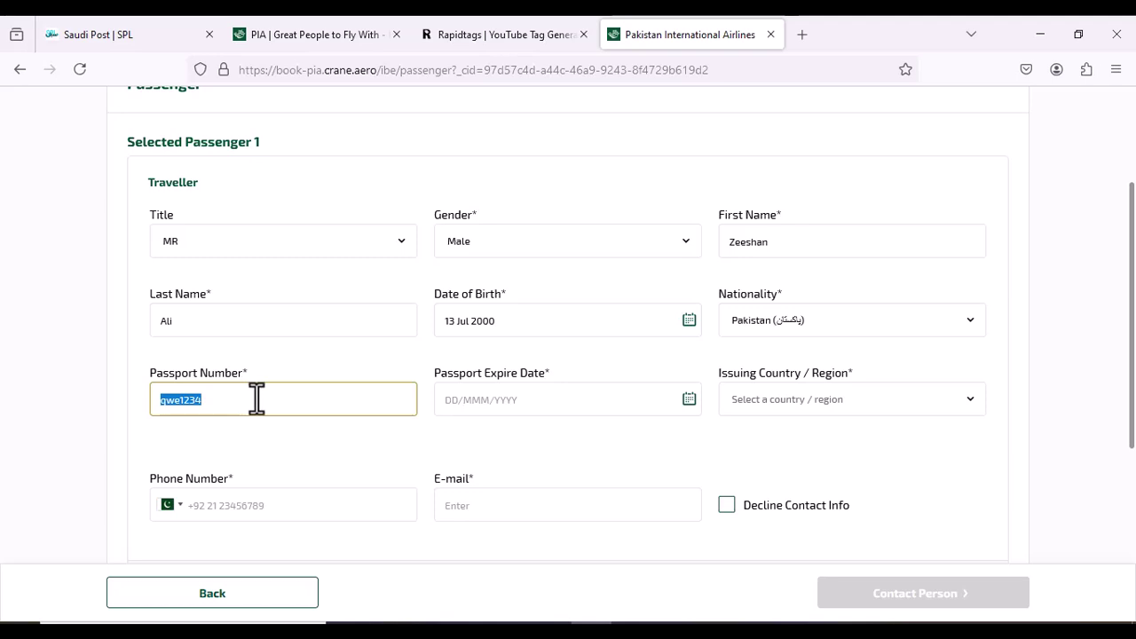
{"action": "left_click", "coordinate": [258, 400]}
{"action": "key", "text": "BackSpace"}
{"action": "key", "text": "BackSpace"}
{"action": "key", "text": "BackSpace"}
{"action": "key", "text": "BackSpace"}
{"action": "key", "text": "BackSpace"}
{"action": "key", "text": "BackSpace"}
{"action": "key", "text": "BackSpace"}
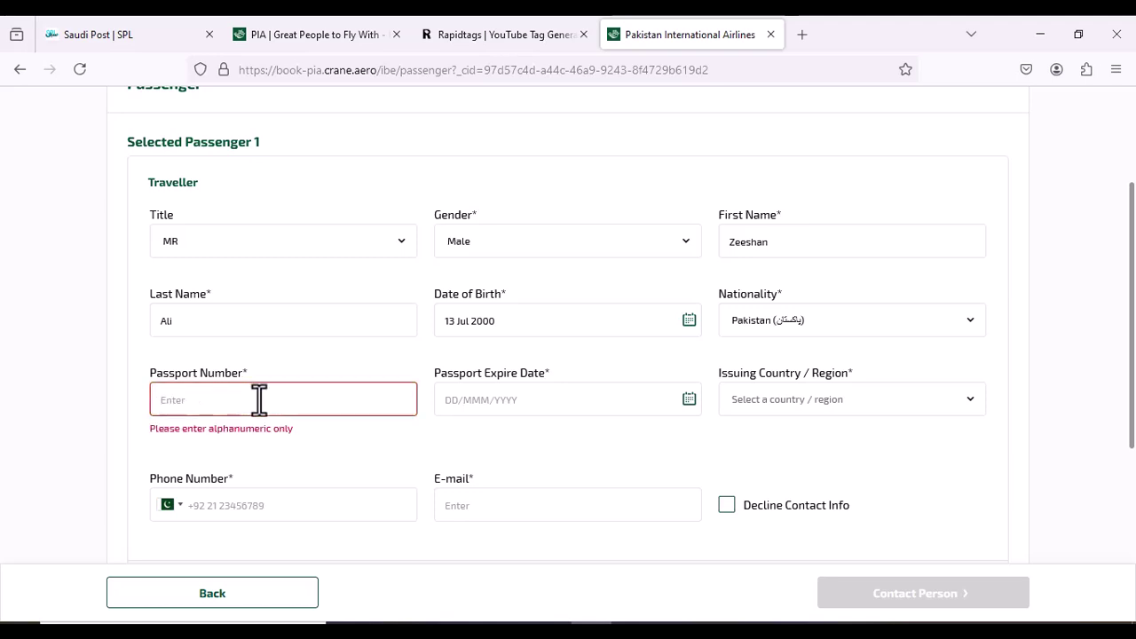
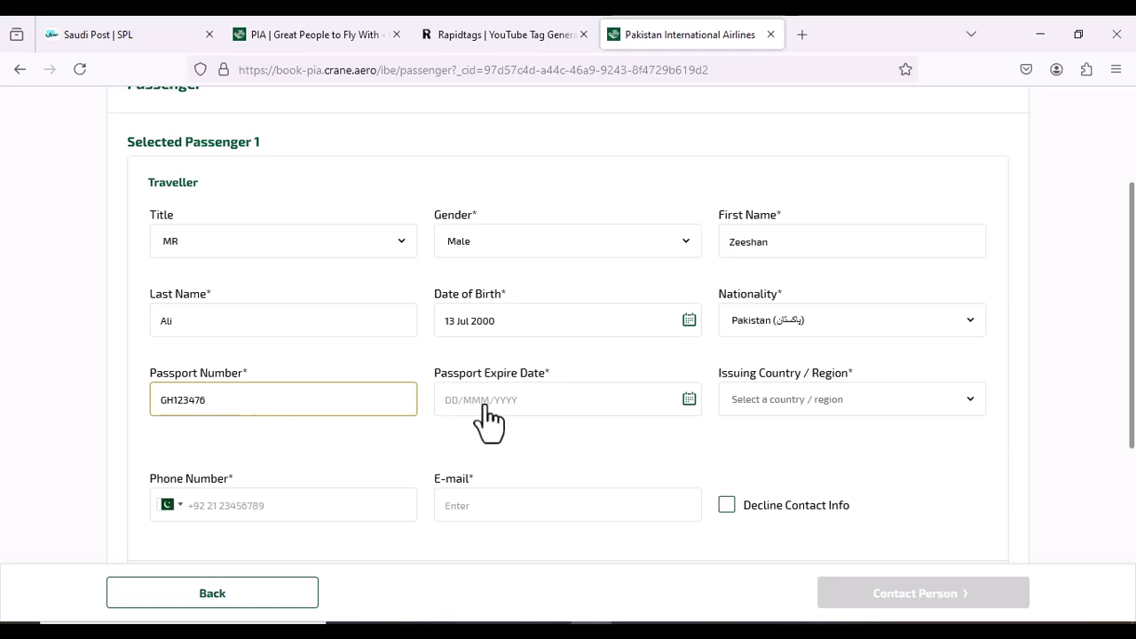
Set the passport expiry to 30 Jul 2026 and issuing country to Pakistan
{"action": "left_click", "coordinate": [485, 406]}
{"action": "left_click", "coordinate": [616, 448]}
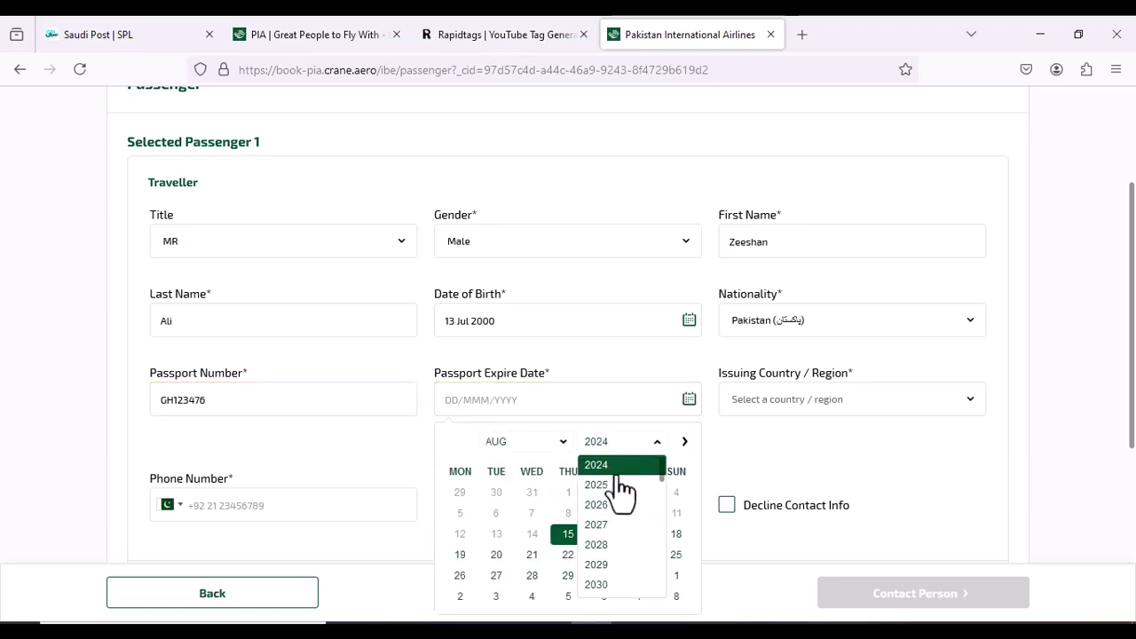
{"action": "left_click", "coordinate": [616, 505]}
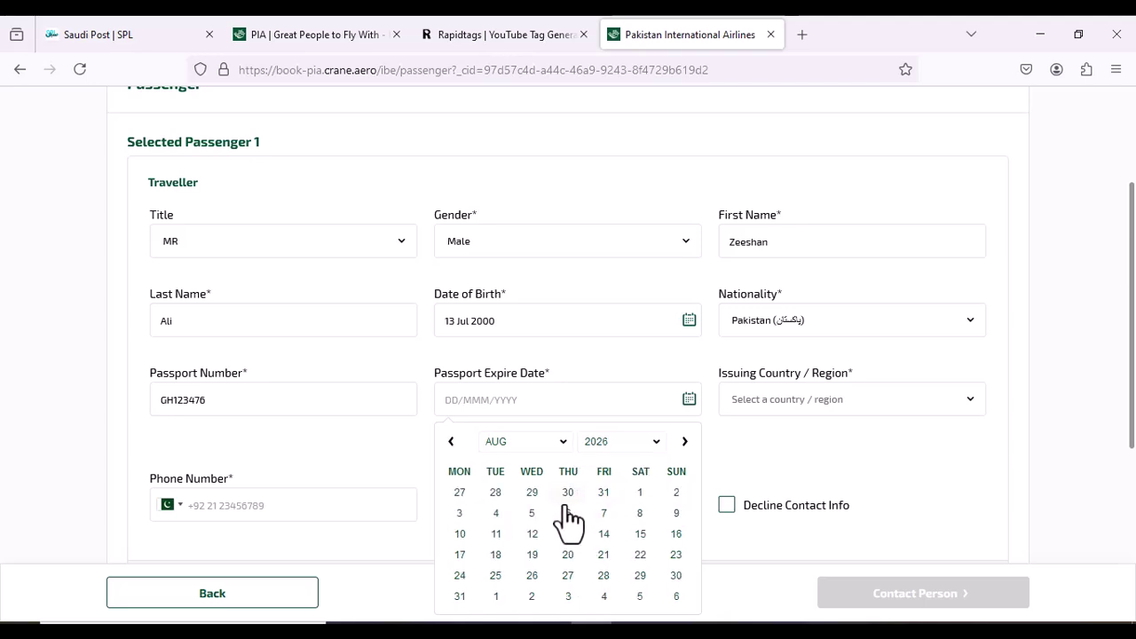
{"action": "left_click", "coordinate": [568, 493]}
{"action": "left_click", "coordinate": [765, 401]}
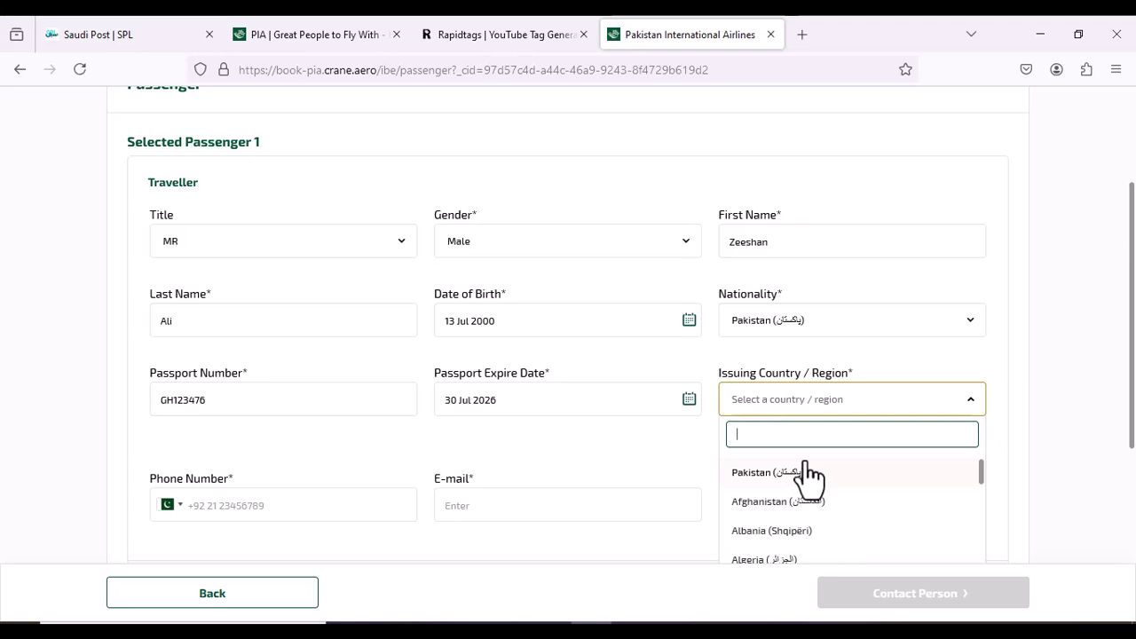
{"action": "left_click", "coordinate": [803, 473]}
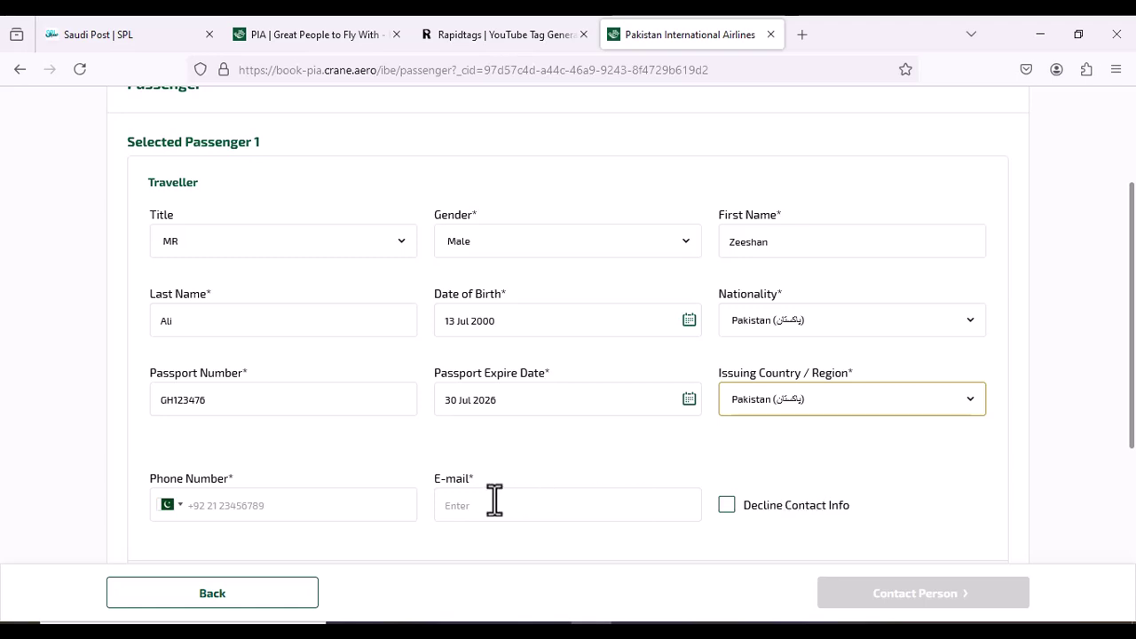
Enter and correct the passenger's mobile phone number
{"action": "left_click", "coordinate": [281, 505]}
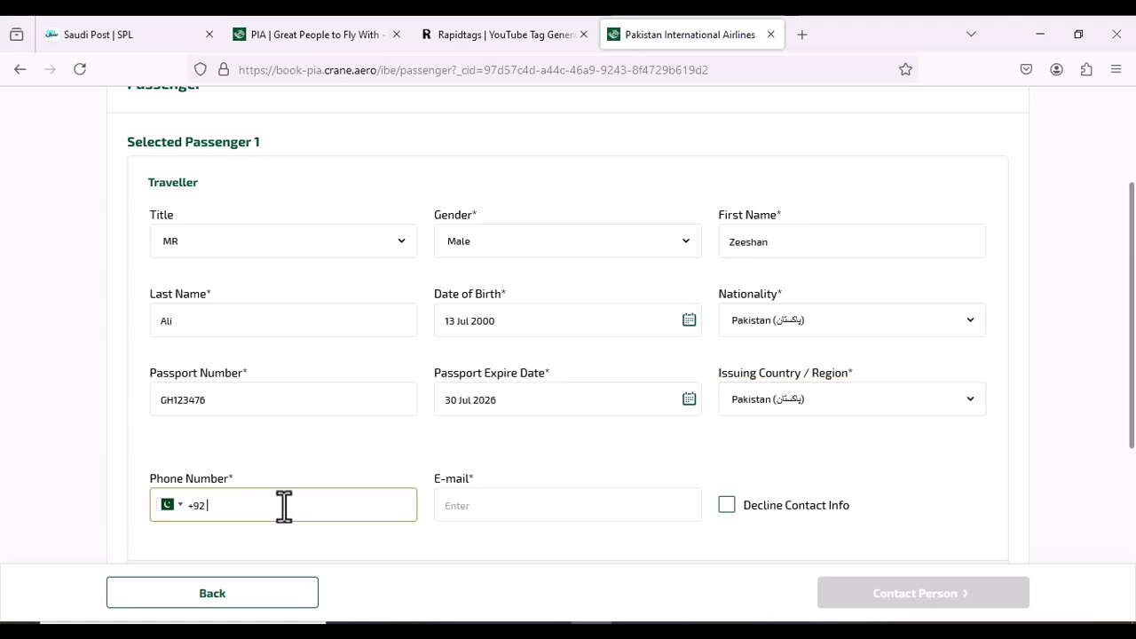
{"action": "type", "text": "3"}
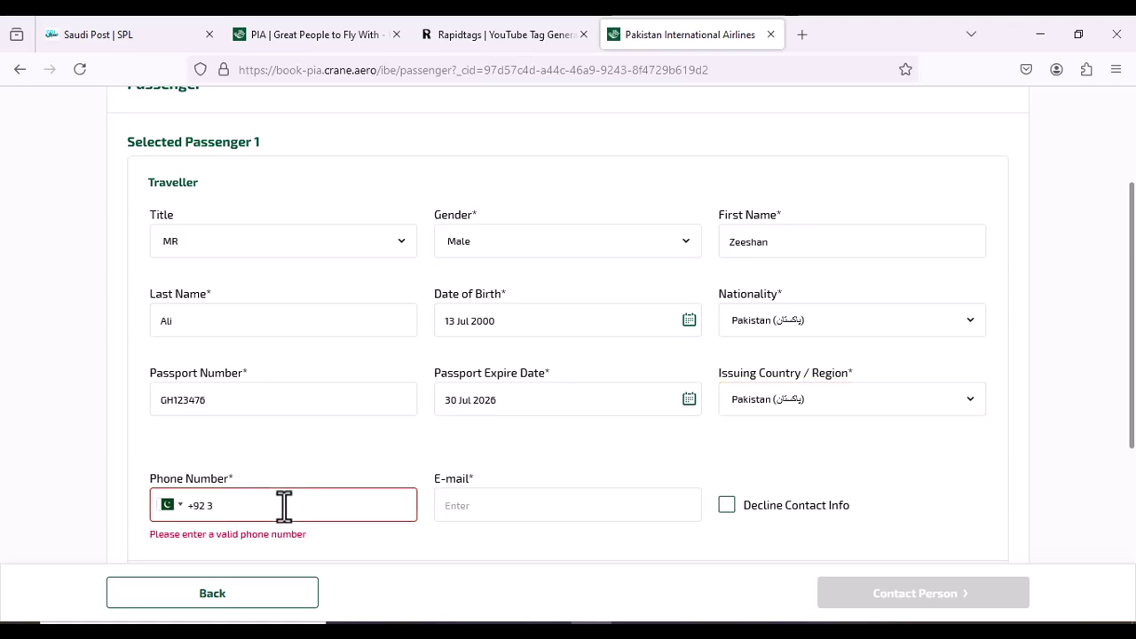
{"action": "type", "text": "02 123456"}
{"action": "left_click", "coordinate": [471, 503]}
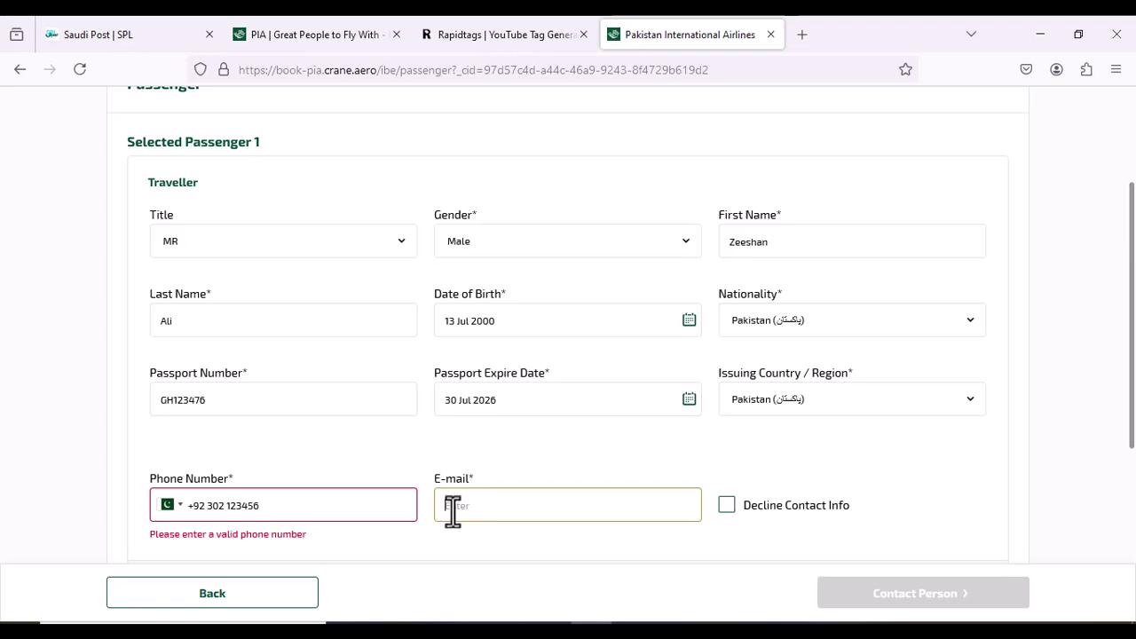
{"action": "left_click", "coordinate": [324, 513]}
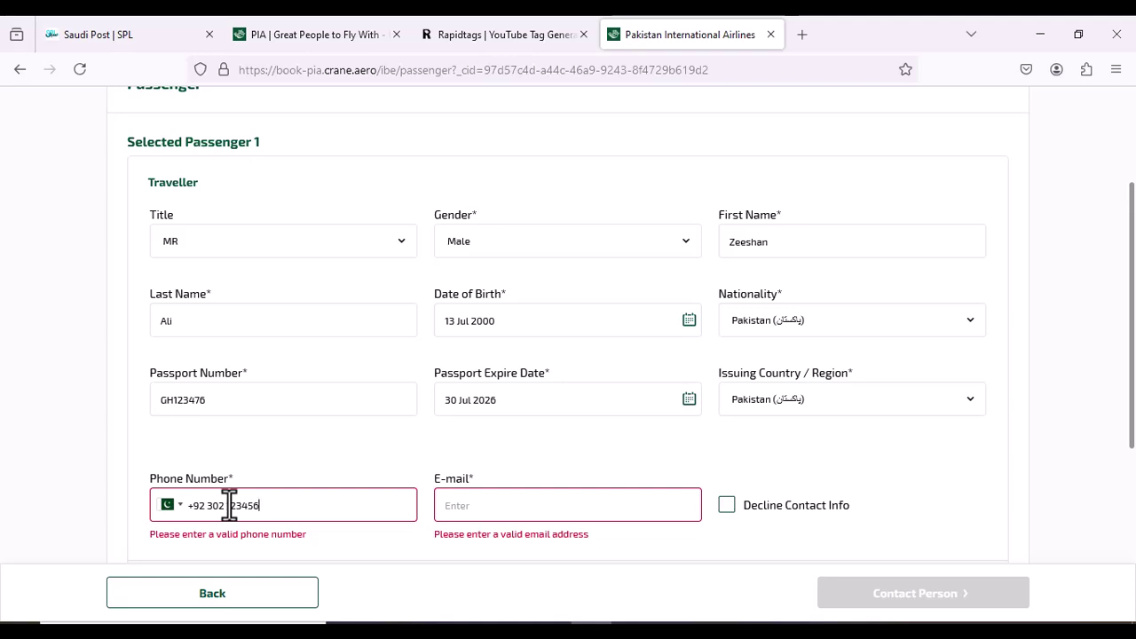
{"action": "type", "text": "7"}
Enter the passenger's e-mail address, fixing the mistyped domain
{"action": "left_click", "coordinate": [448, 506]}
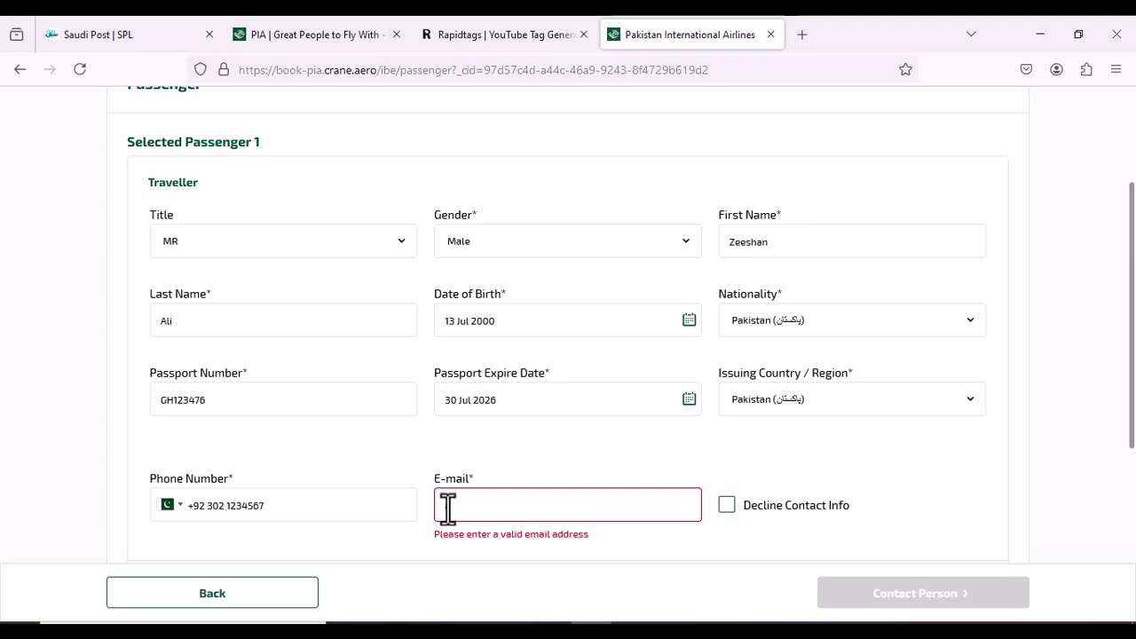
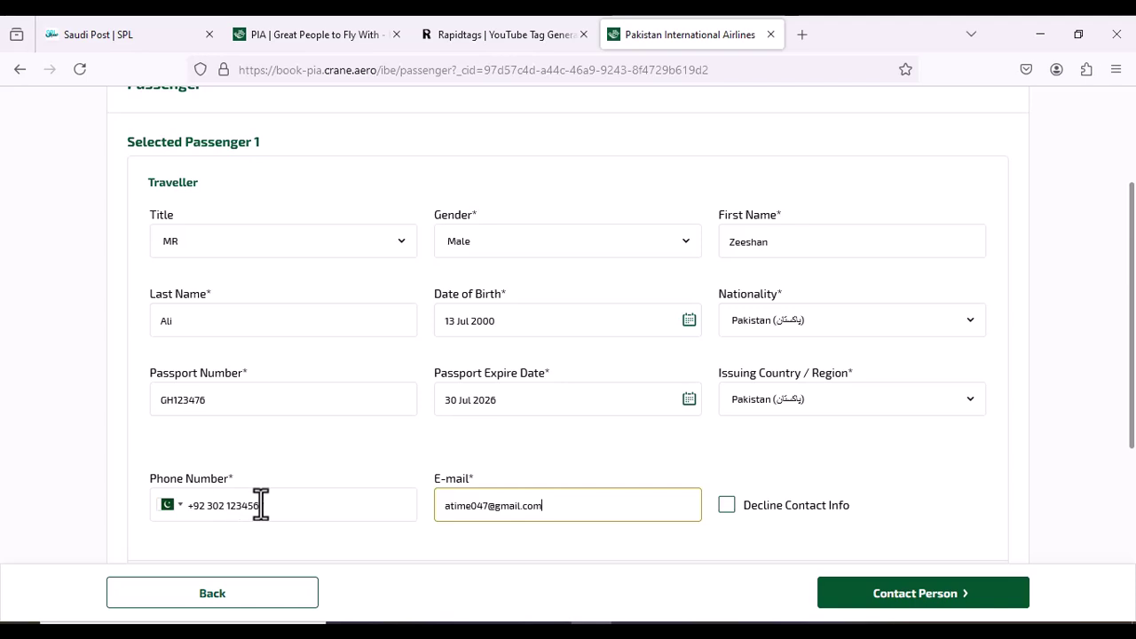
{"action": "scroll", "coordinate": [497, 519], "scroll_direction": "down", "scroll_amount": 1}
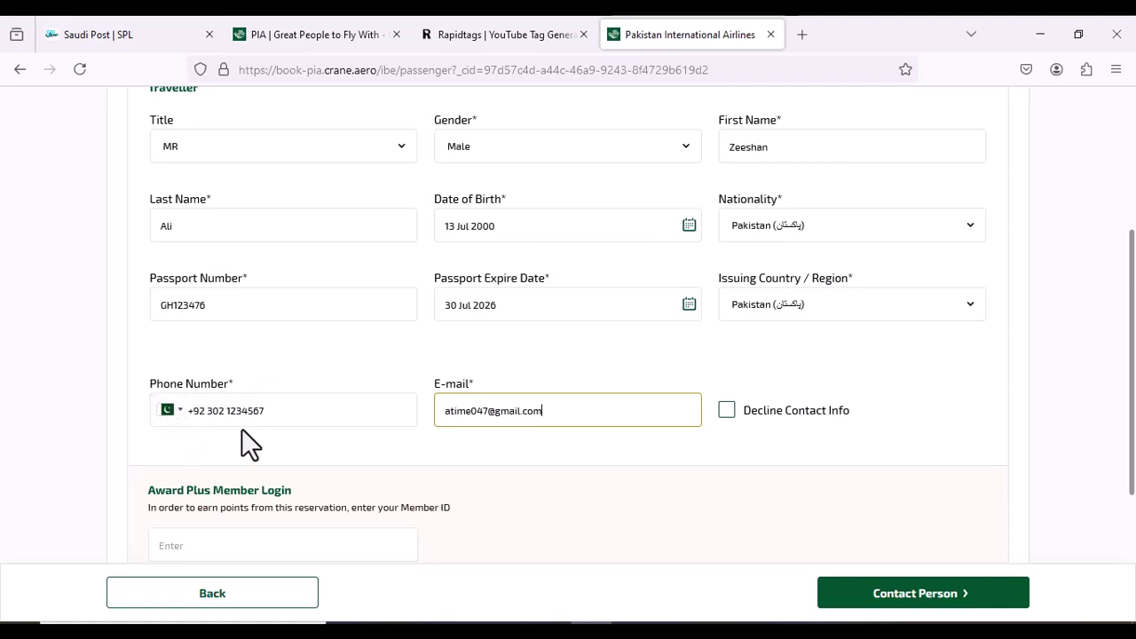
{"action": "scroll", "coordinate": [348, 434], "scroll_direction": "down", "scroll_amount": 3}
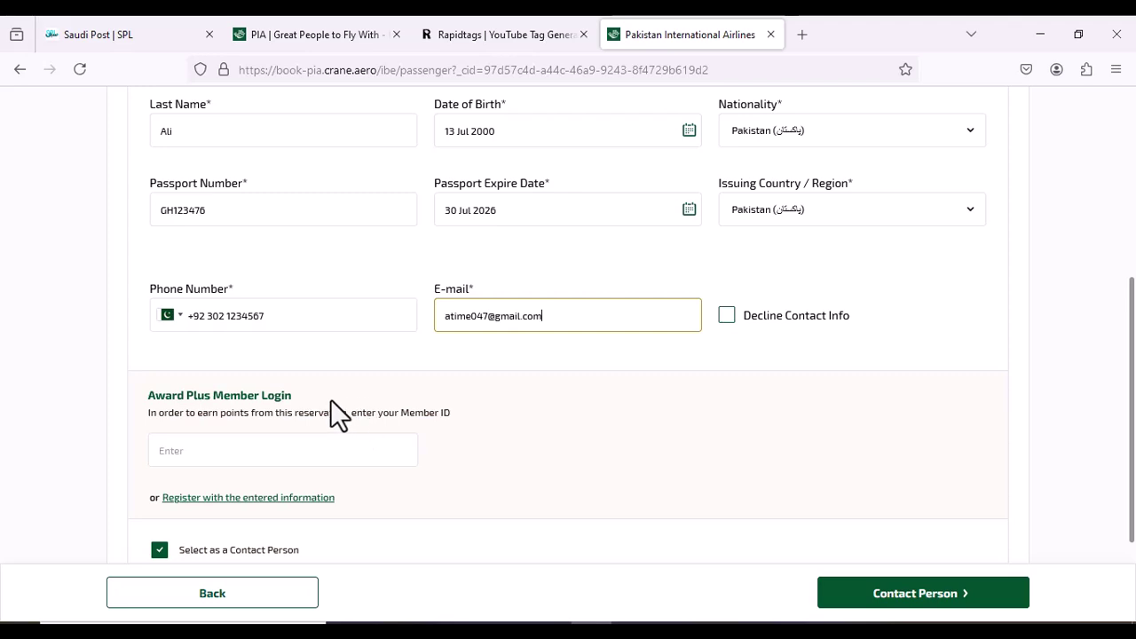
{"action": "scroll", "coordinate": [330, 399], "scroll_direction": "down", "scroll_amount": 1}
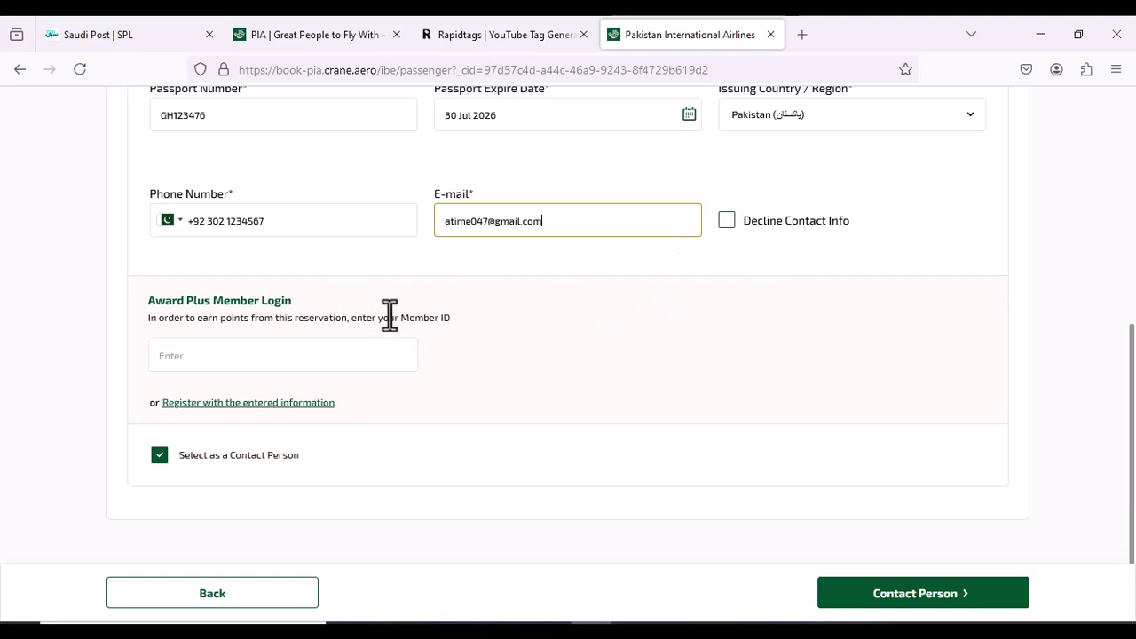
Go to Contact Person, tick SMS reservation details, and continue to Choose Seats
{"action": "left_click", "coordinate": [897, 601]}
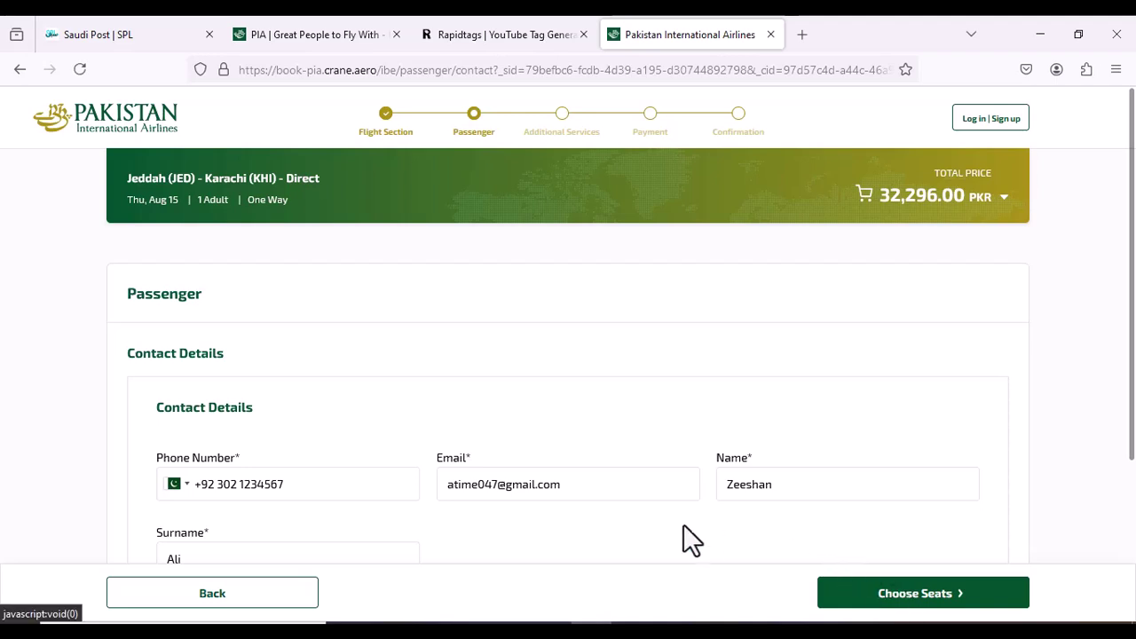
{"action": "scroll", "coordinate": [585, 470], "scroll_direction": "down", "scroll_amount": 3}
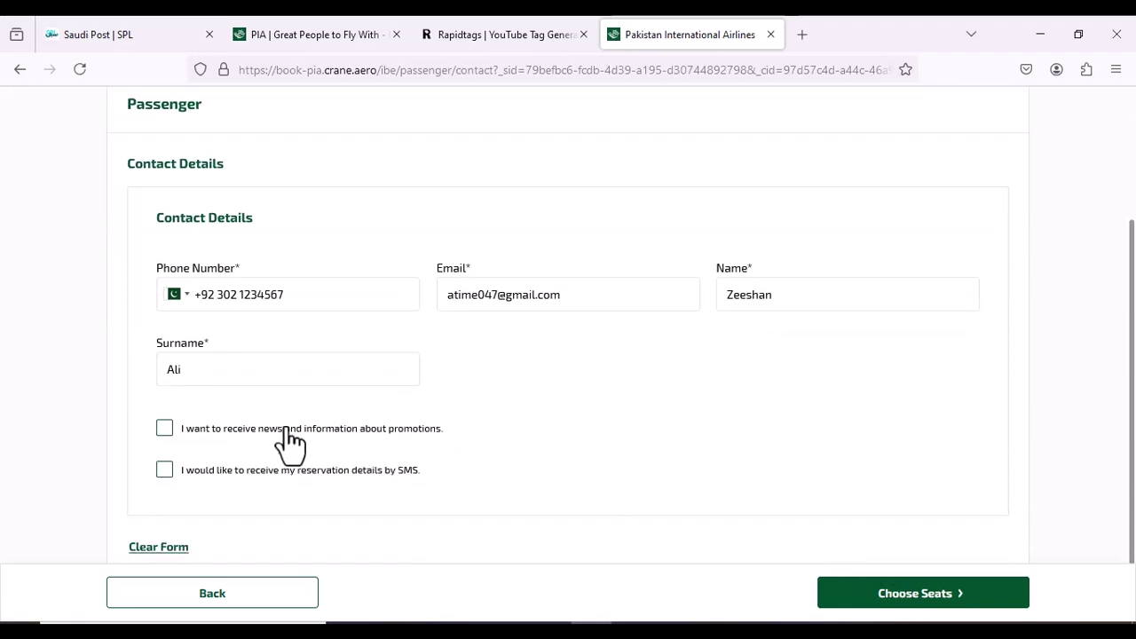
{"action": "scroll", "coordinate": [285, 442], "scroll_direction": "down", "scroll_amount": 1}
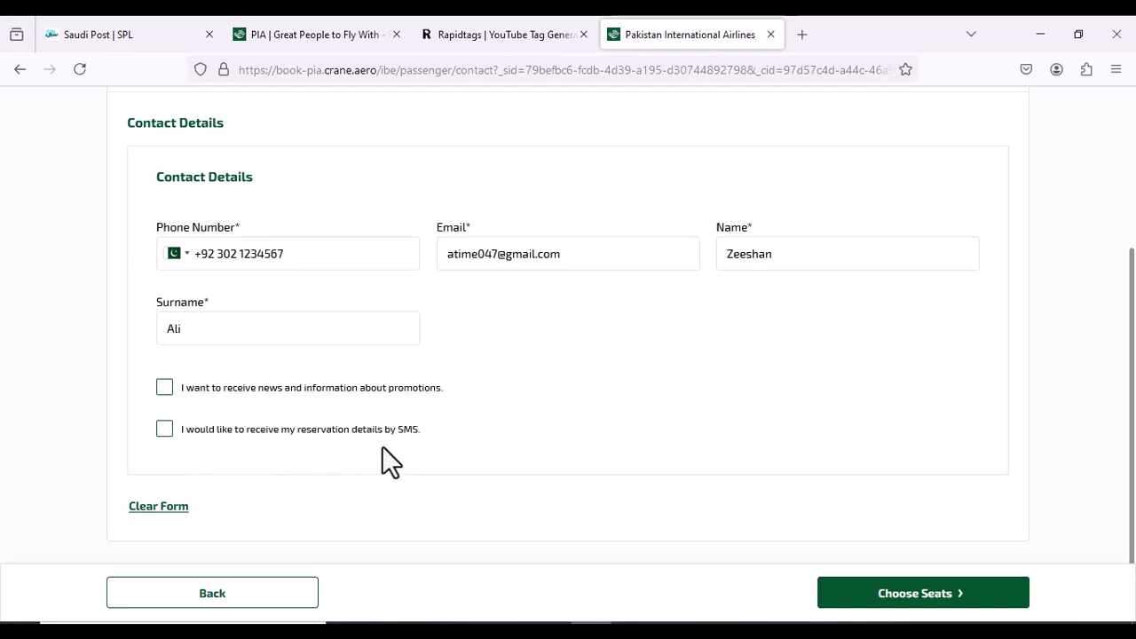
{"action": "left_click", "coordinate": [166, 429]}
{"action": "left_click", "coordinate": [901, 590]}
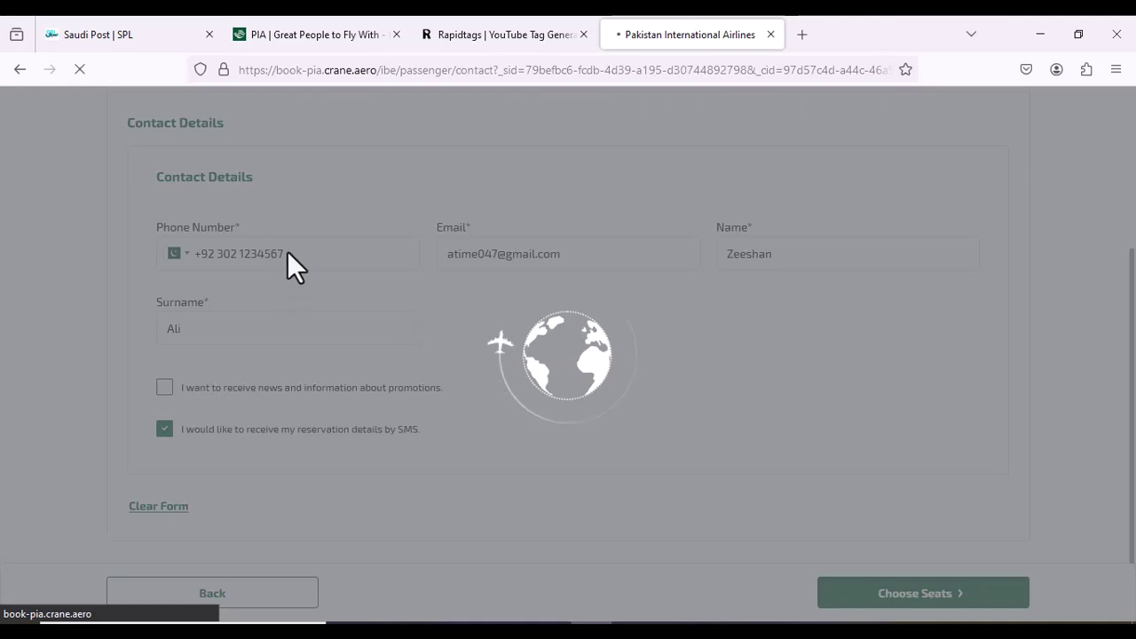
Close the Saudi Post tab and look over the seat map, with back seats at 2,791.00 PKR
{"action": "left_click", "coordinate": [208, 42]}
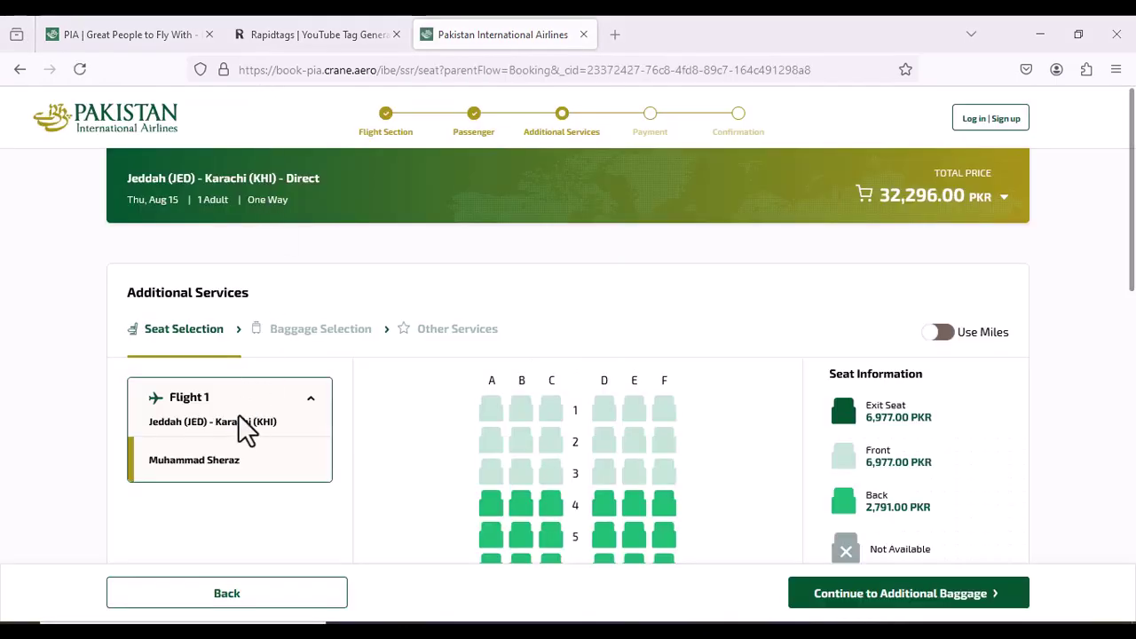
{"action": "scroll", "coordinate": [476, 472], "scroll_direction": "down", "scroll_amount": 2}
{"action": "scroll", "coordinate": [480, 484], "scroll_direction": "down", "scroll_amount": 3}
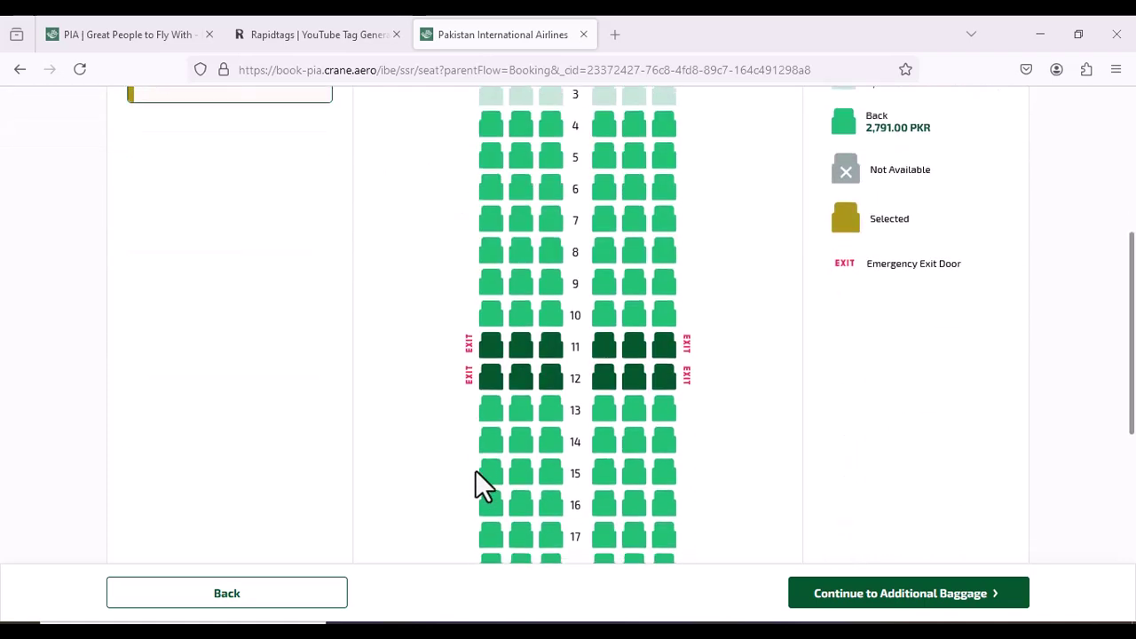
{"action": "scroll", "coordinate": [524, 454], "scroll_direction": "down", "scroll_amount": 2}
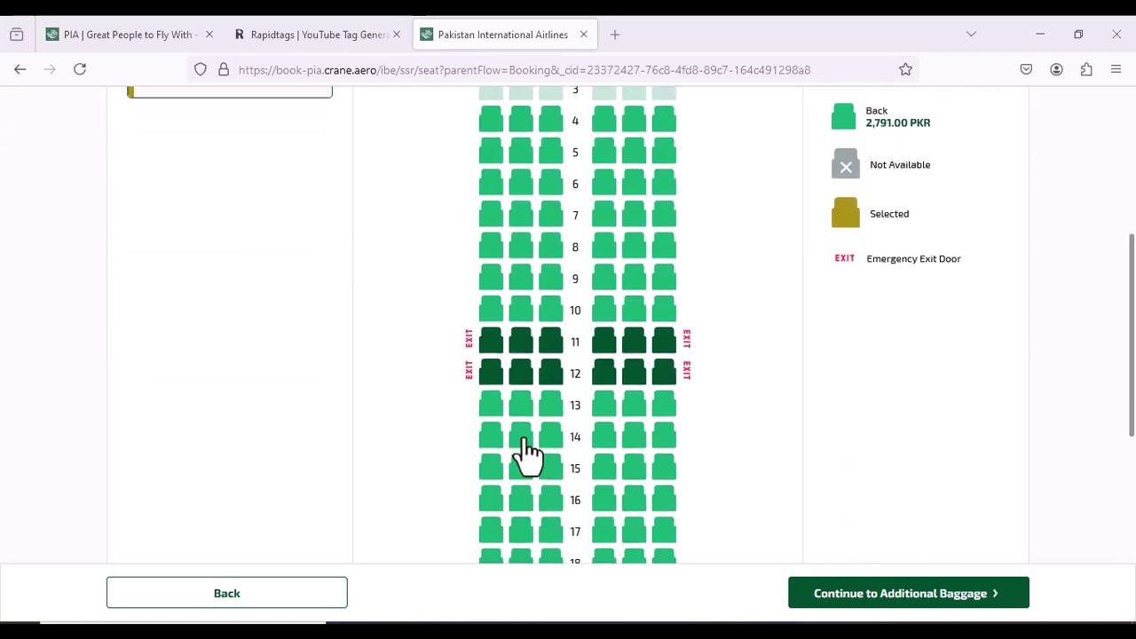
{"action": "scroll", "coordinate": [525, 454], "scroll_direction": "down", "scroll_amount": 3}
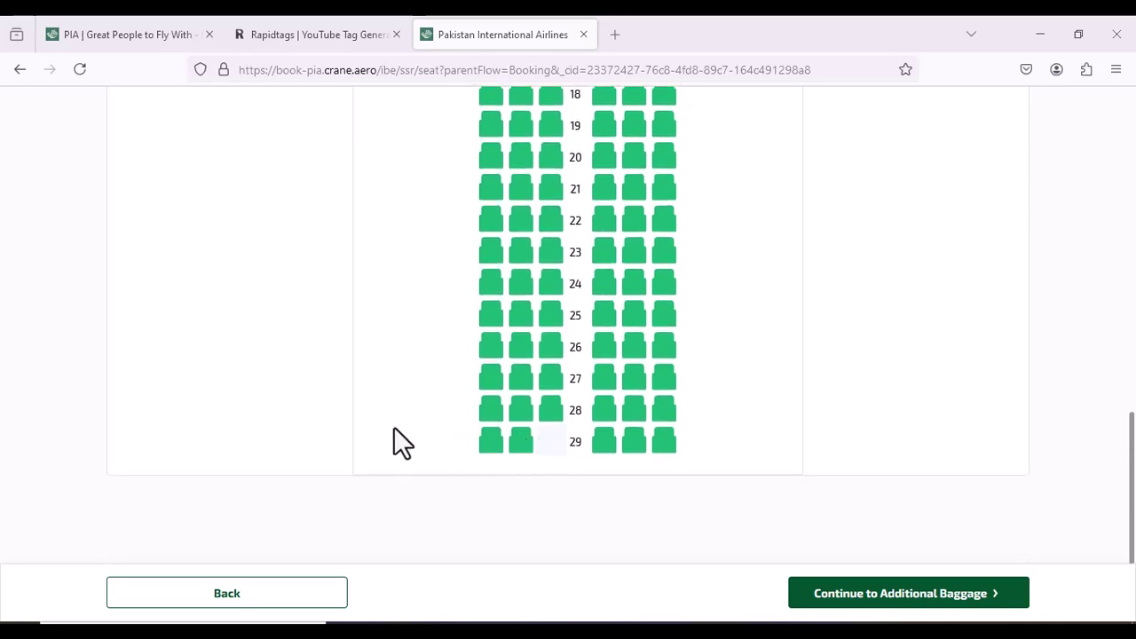
{"action": "scroll", "coordinate": [380, 441], "scroll_direction": "up", "scroll_amount": 9}
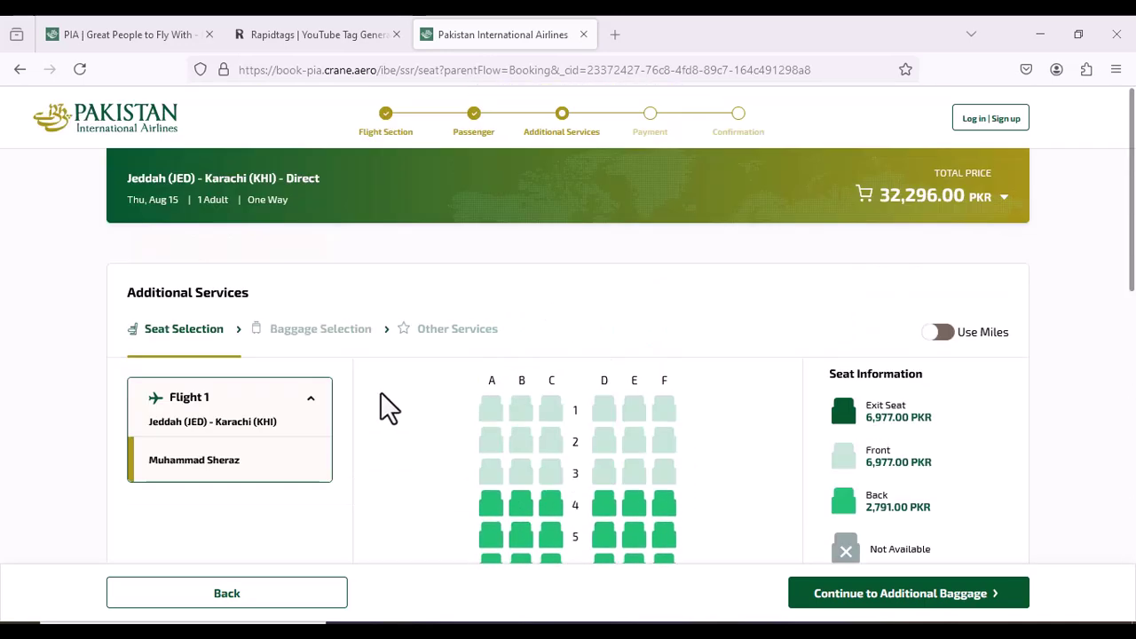
{"action": "scroll", "coordinate": [591, 264], "scroll_direction": "down", "scroll_amount": 2}
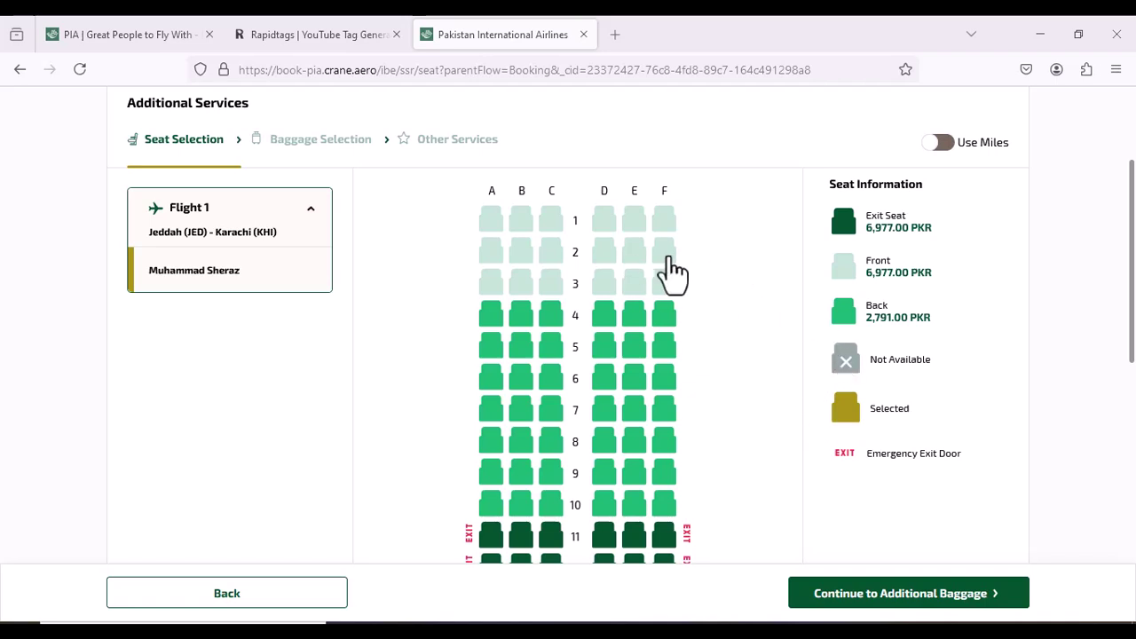
{"action": "scroll", "coordinate": [607, 380], "scroll_direction": "down", "scroll_amount": 2}
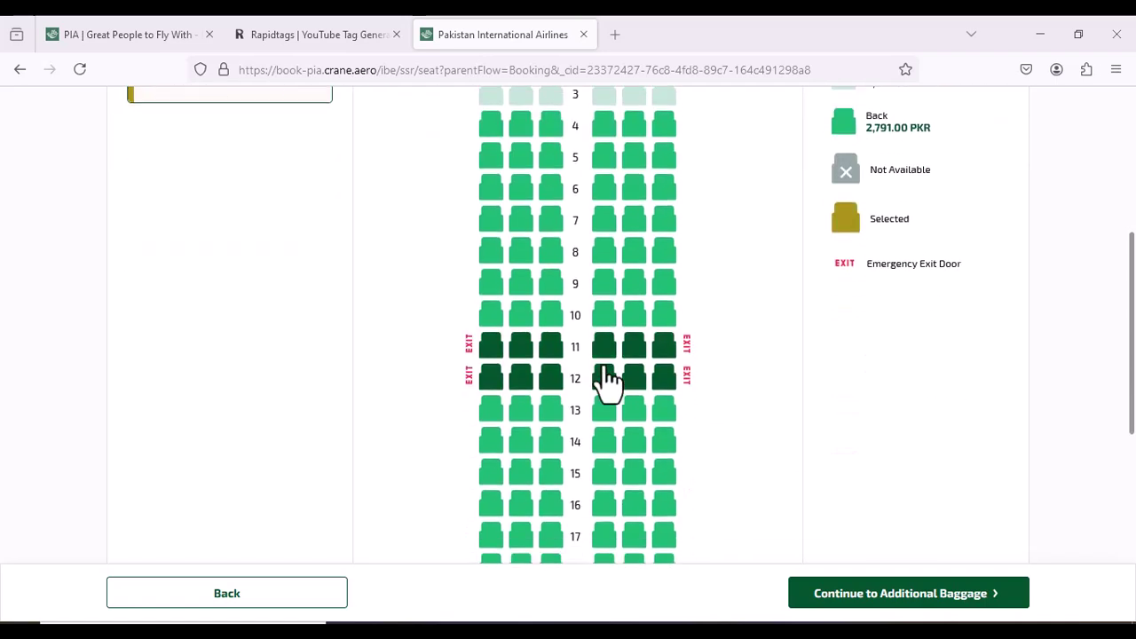
{"action": "scroll", "coordinate": [607, 377], "scroll_direction": "down", "scroll_amount": 2}
{"action": "scroll", "coordinate": [609, 375], "scroll_direction": "down", "scroll_amount": 2}
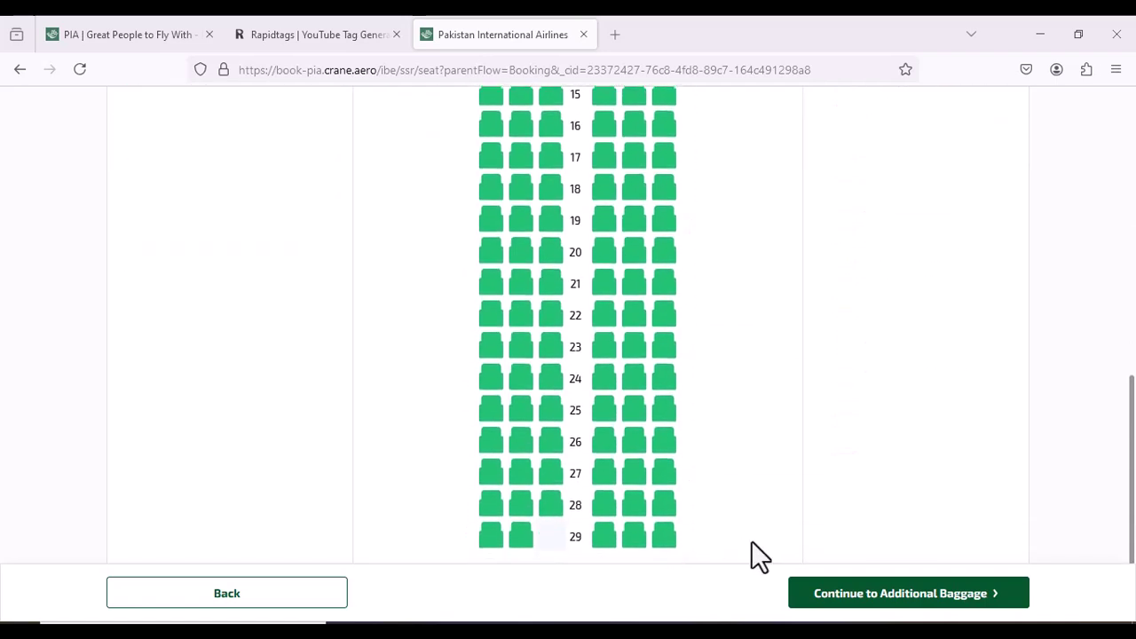
Skip seat selection and review the baggage options: 60 Kg free, 5 Kg extra for 6,977.00 PKR
{"action": "left_click", "coordinate": [868, 607]}
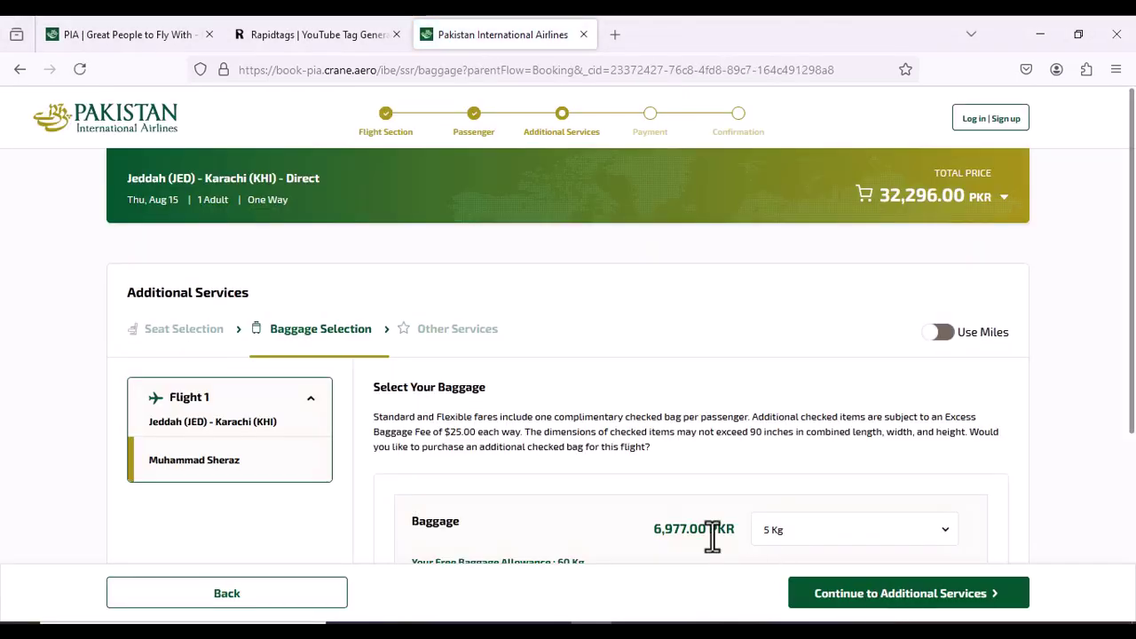
{"action": "scroll", "coordinate": [713, 540], "scroll_direction": "down", "scroll_amount": 2}
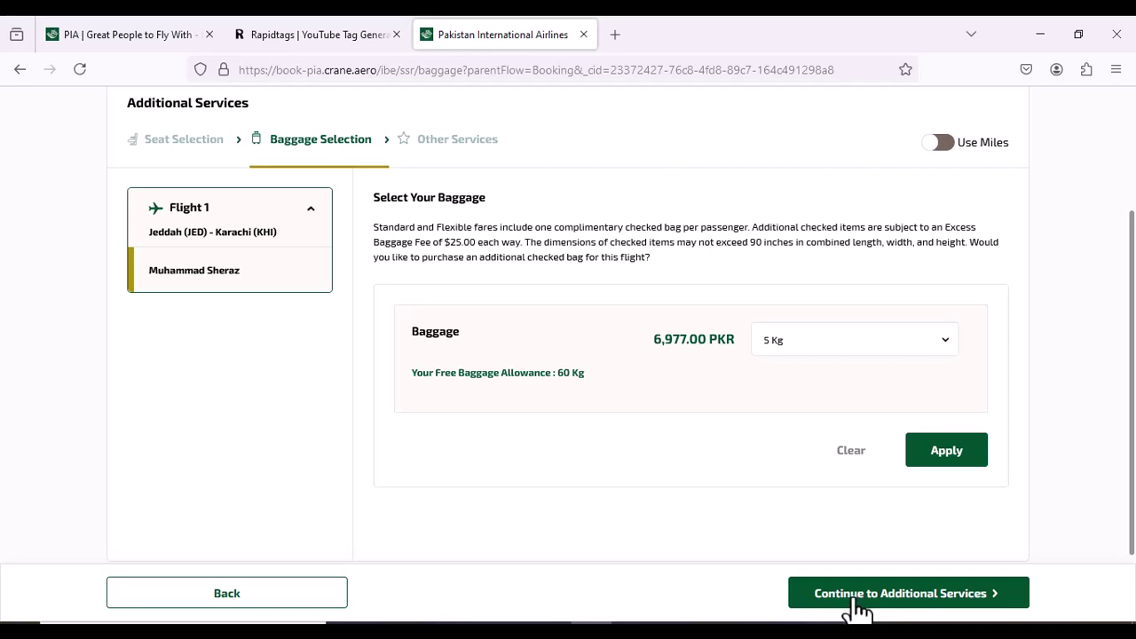
Move on to Other Services and review the Lounge and Al-Shifa Donation offers without adding any
{"action": "left_click", "coordinate": [856, 609]}
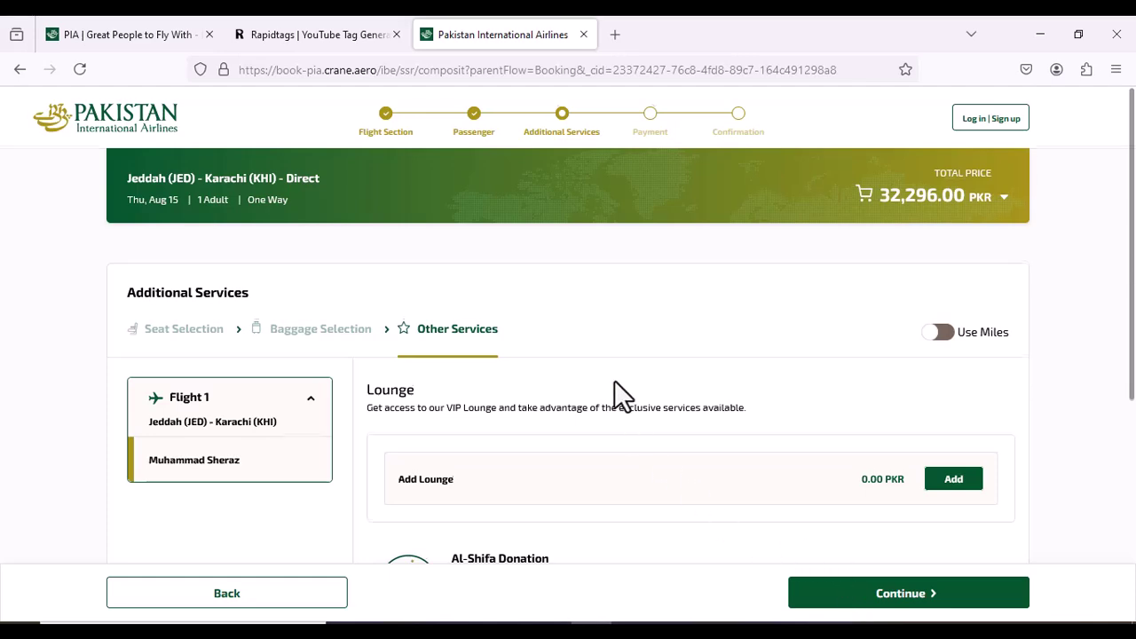
{"action": "scroll", "coordinate": [614, 382], "scroll_direction": "down", "scroll_amount": 2}
{"action": "scroll", "coordinate": [614, 381], "scroll_direction": "down", "scroll_amount": 4}
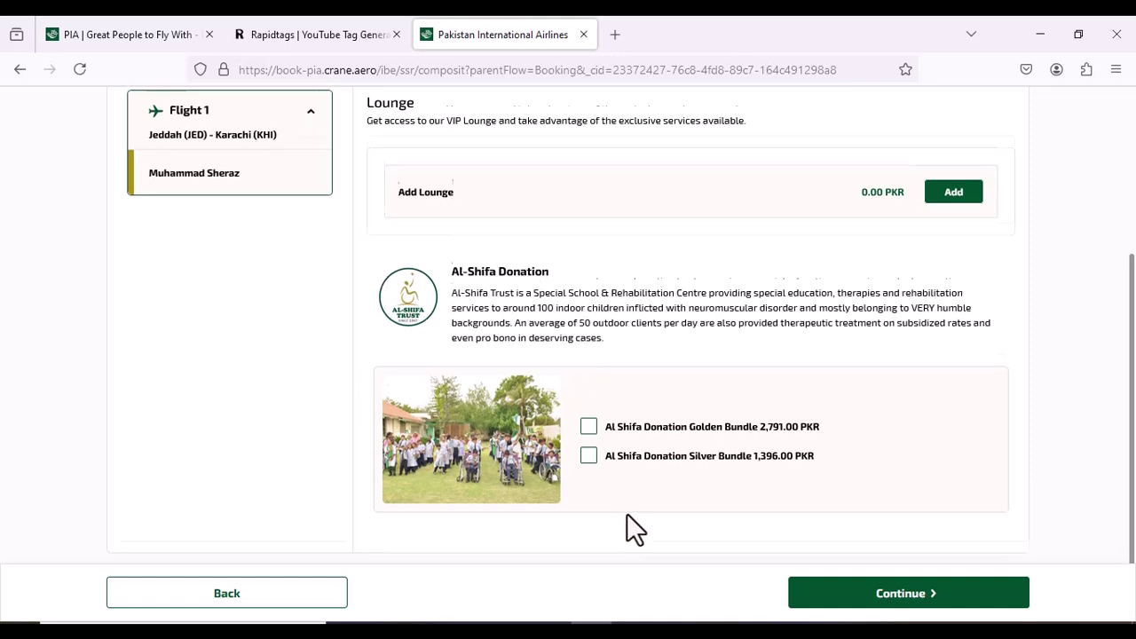
{"action": "scroll", "coordinate": [626, 513], "scroll_direction": "down", "scroll_amount": 2}
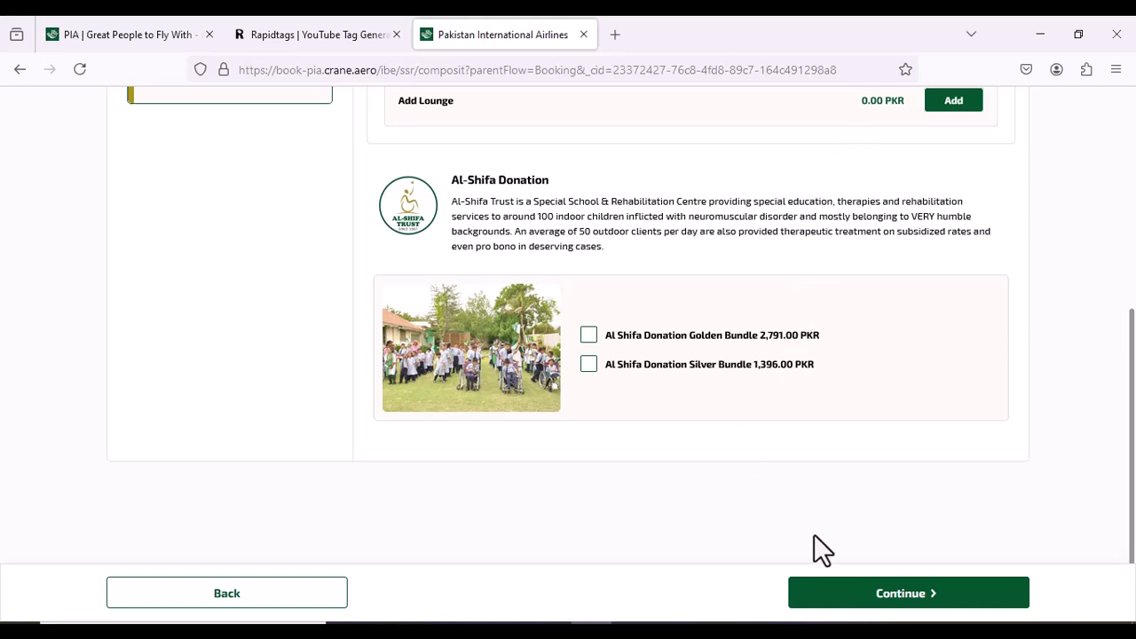
{"action": "scroll", "coordinate": [831, 333], "scroll_direction": "up", "scroll_amount": 5}
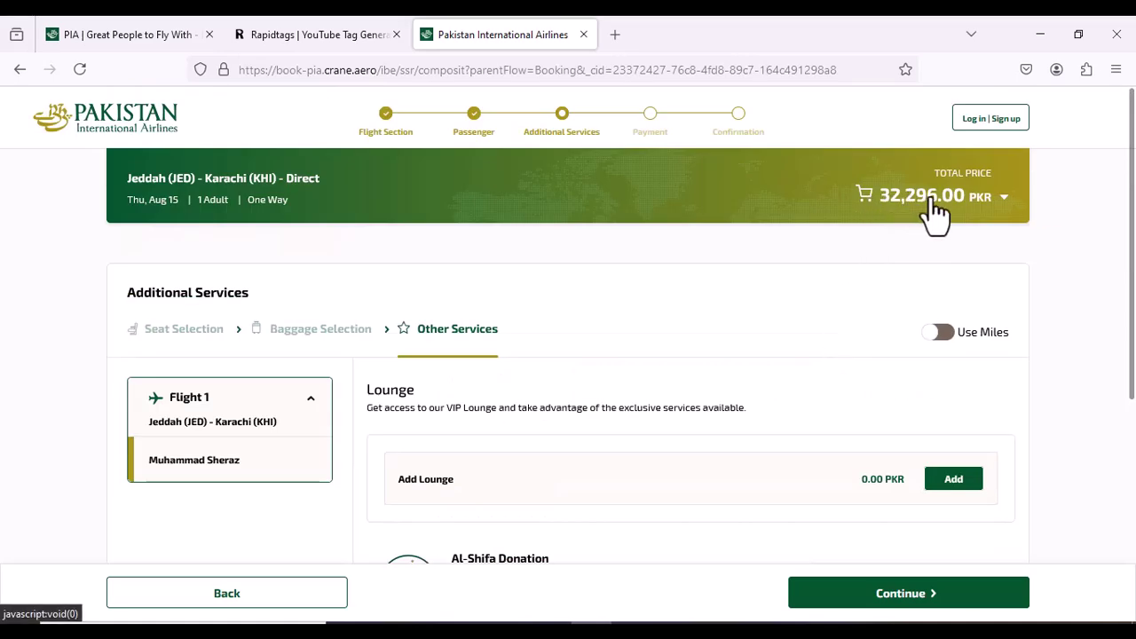
{"action": "scroll", "coordinate": [838, 249], "scroll_direction": "down", "scroll_amount": 5}
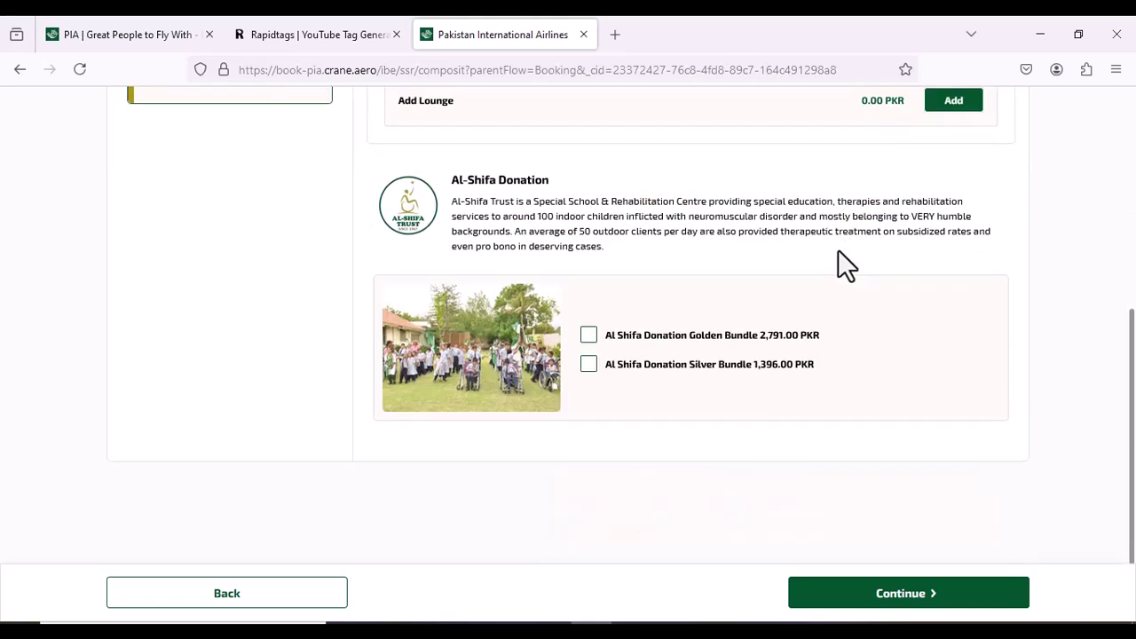
Continue to the flight summary and check the 32,296.00 PKR total price
{"action": "left_click", "coordinate": [807, 597]}
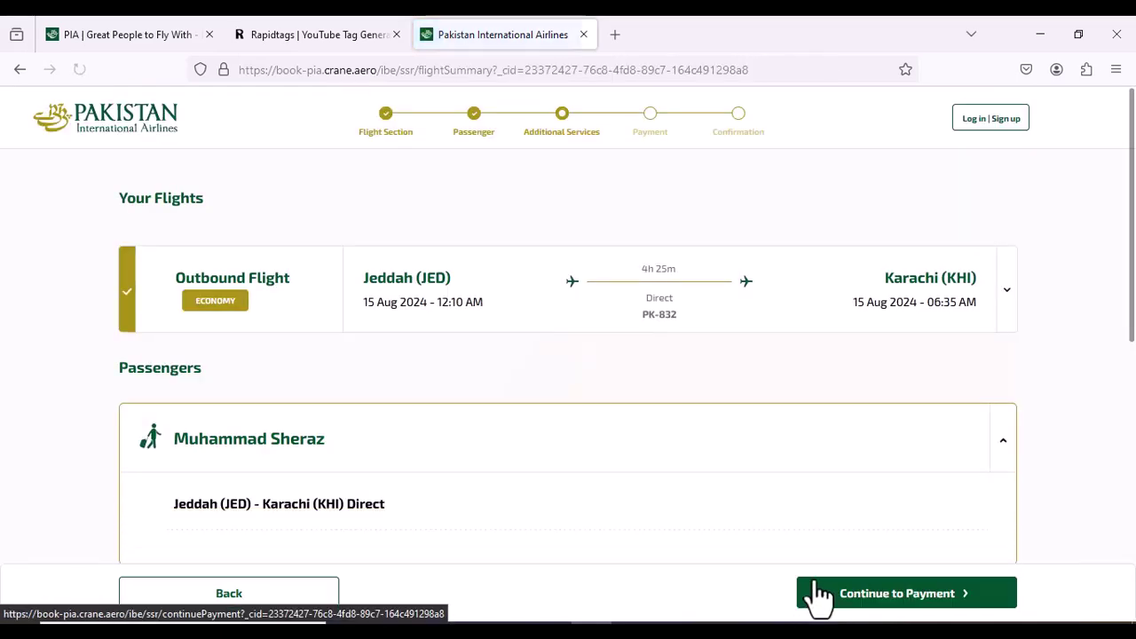
{"action": "scroll", "coordinate": [597, 412], "scroll_direction": "down", "scroll_amount": 3}
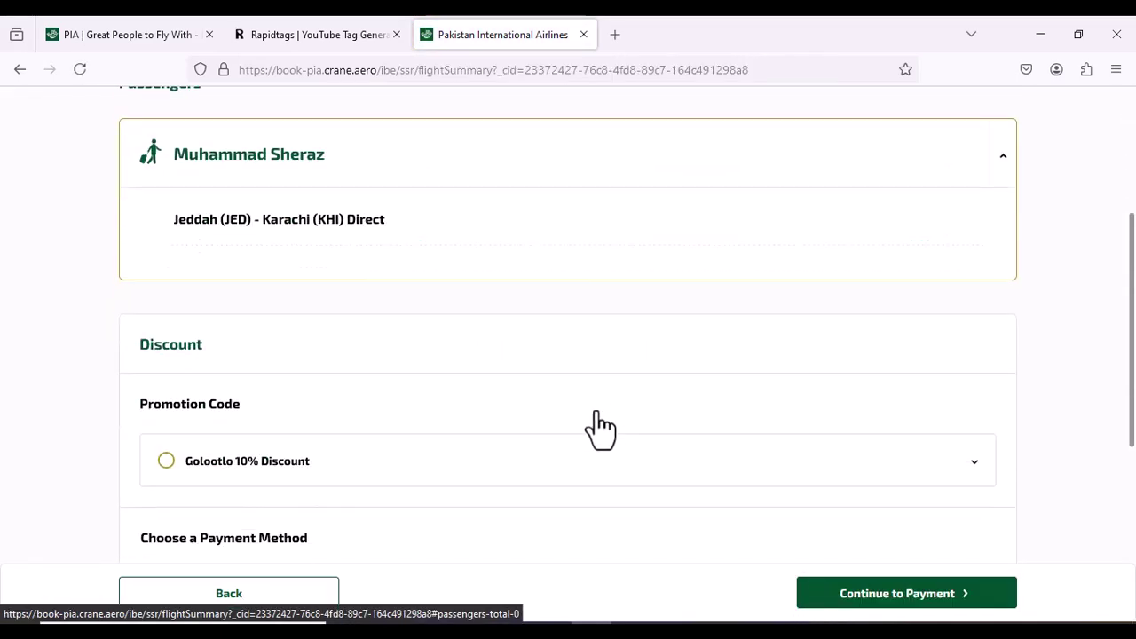
{"action": "scroll", "coordinate": [597, 412], "scroll_direction": "down", "scroll_amount": 4}
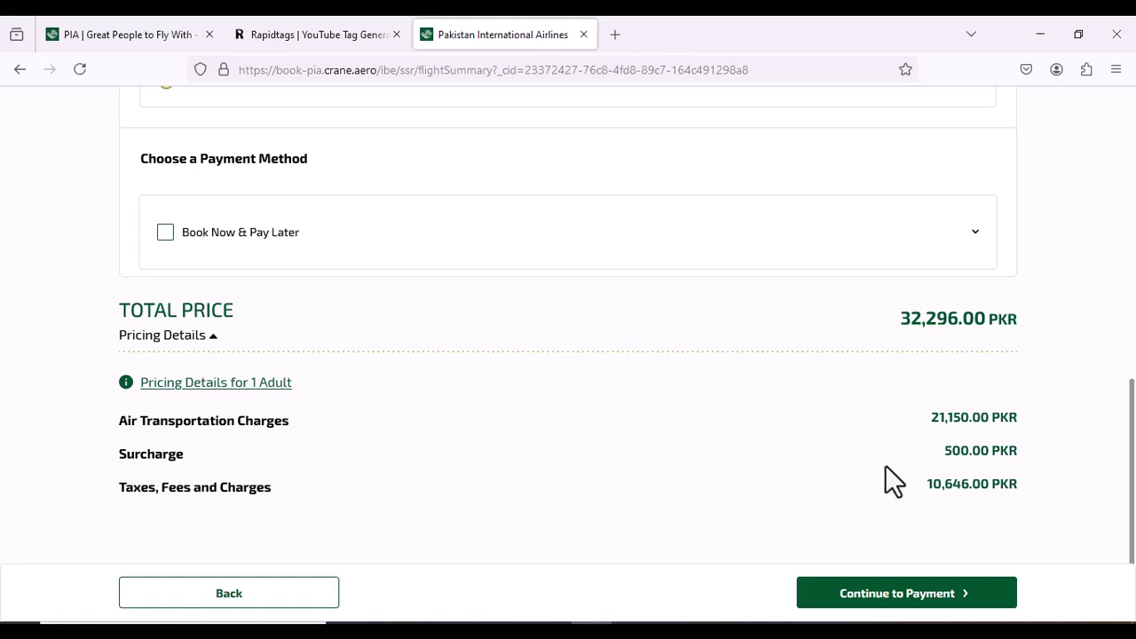
{"action": "left_click_drag", "start_coordinate": [946, 322], "coordinate": [892, 318]}
{"action": "left_click", "coordinate": [886, 316]}
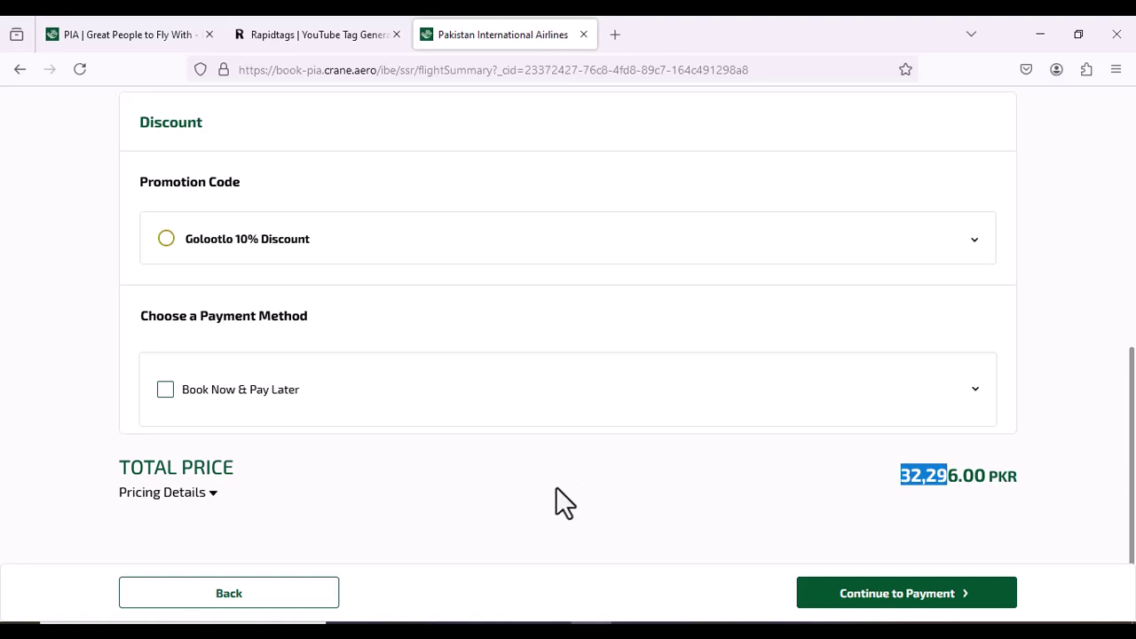
{"action": "scroll", "coordinate": [581, 426], "scroll_direction": "up", "scroll_amount": 5}
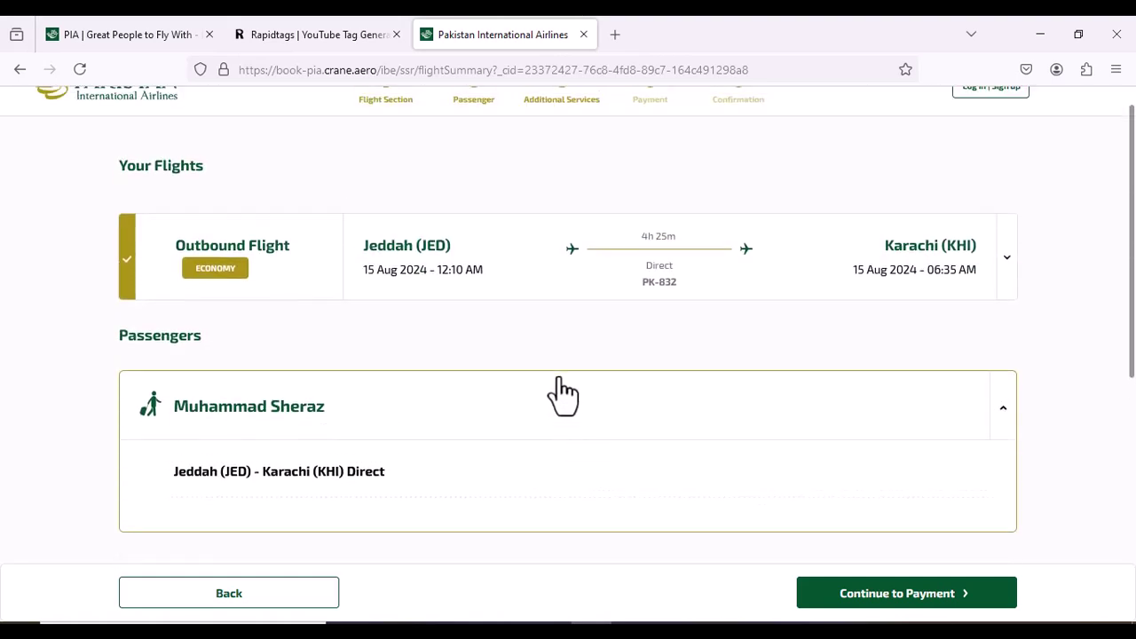
{"action": "scroll", "coordinate": [557, 366], "scroll_direction": "down", "scroll_amount": 4}
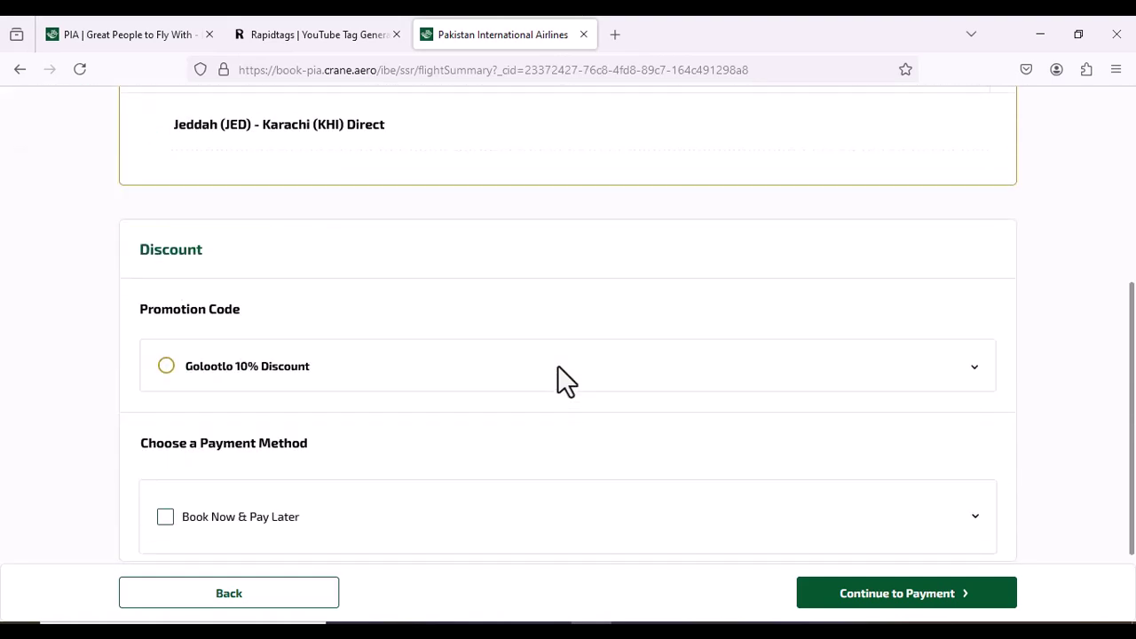
{"action": "scroll", "coordinate": [557, 373], "scroll_direction": "down", "scroll_amount": 2}
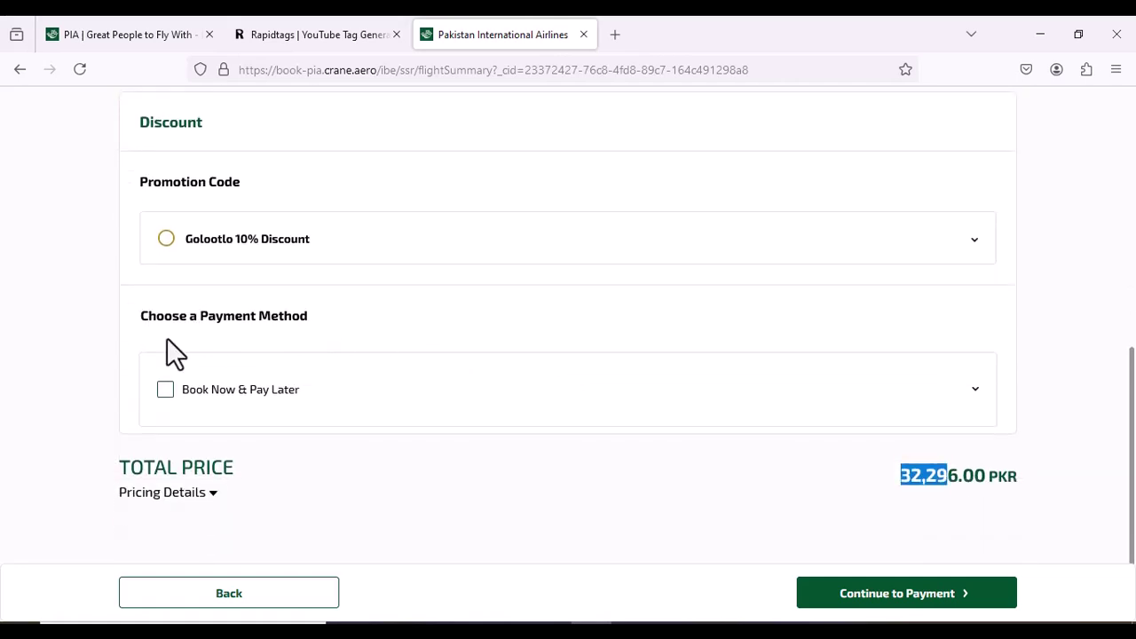
Choose Book Now & Pay Later as the payment method and submit the reservation
{"action": "left_click", "coordinate": [957, 397]}
{"action": "scroll", "coordinate": [449, 466], "scroll_direction": "down", "scroll_amount": 3}
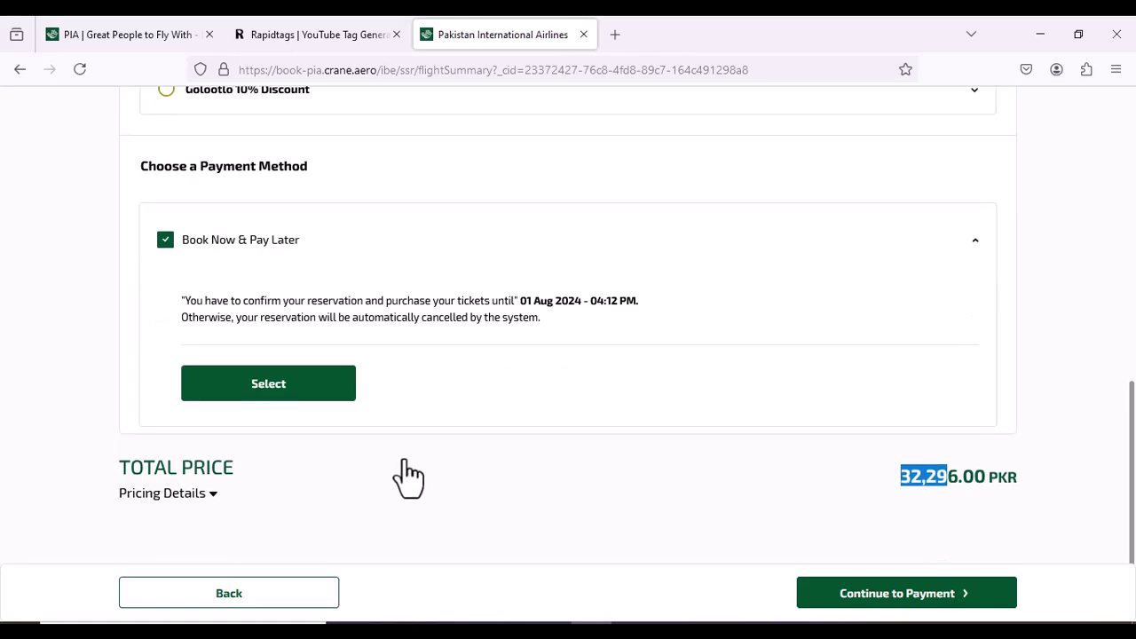
{"action": "scroll", "coordinate": [515, 437], "scroll_direction": "up", "scroll_amount": 1}
{"action": "scroll", "coordinate": [515, 437], "scroll_direction": "up", "scroll_amount": 2}
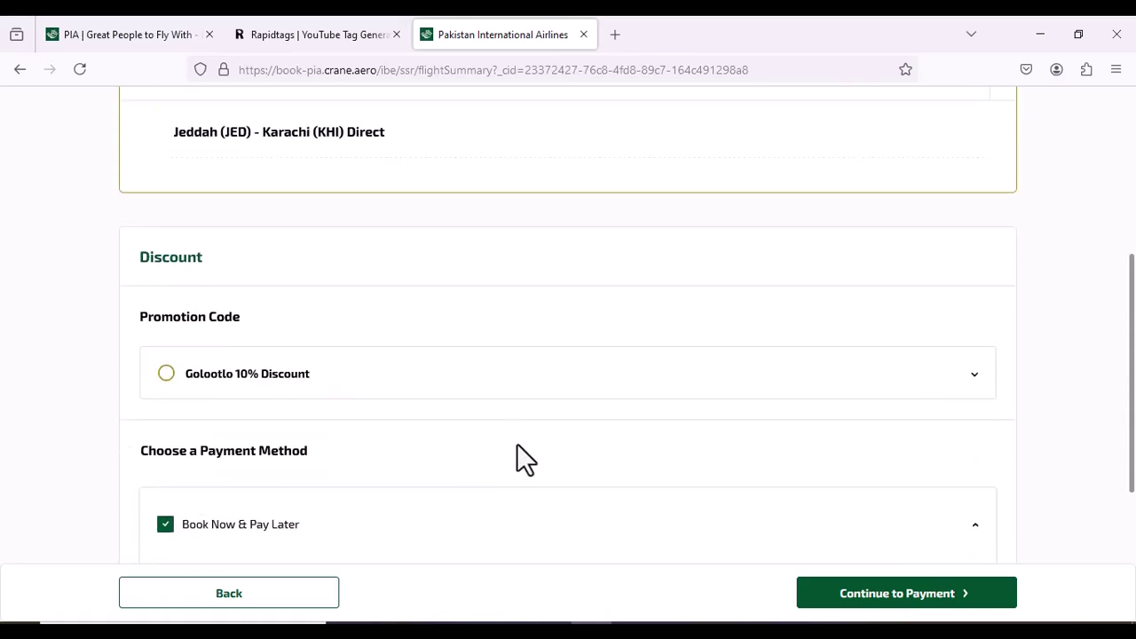
{"action": "scroll", "coordinate": [293, 533], "scroll_direction": "down", "scroll_amount": 2}
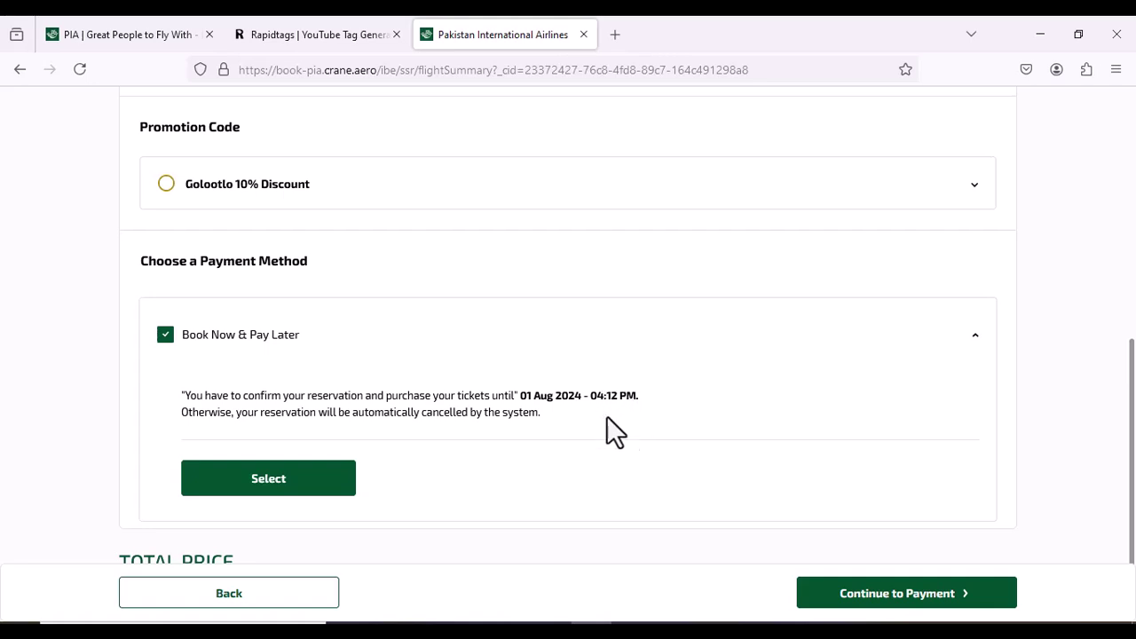
{"action": "mouse_move", "coordinate": [1069, 632]}
{"action": "scroll", "coordinate": [346, 461], "scroll_direction": "down", "scroll_amount": 2}
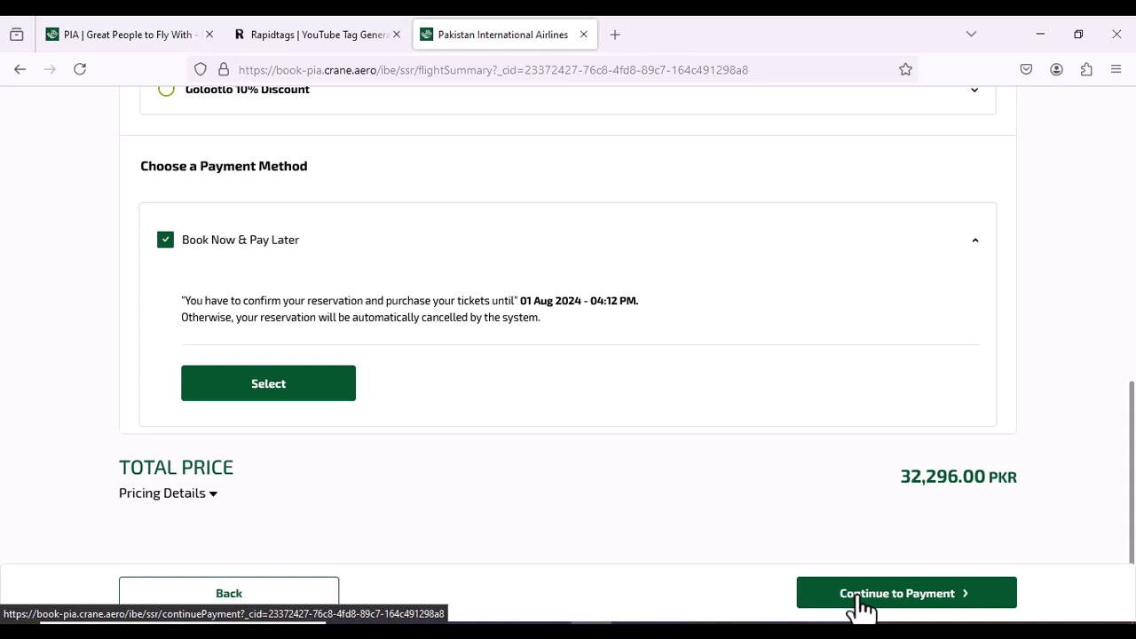
{"action": "scroll", "coordinate": [817, 494], "scroll_direction": "up", "scroll_amount": 10}
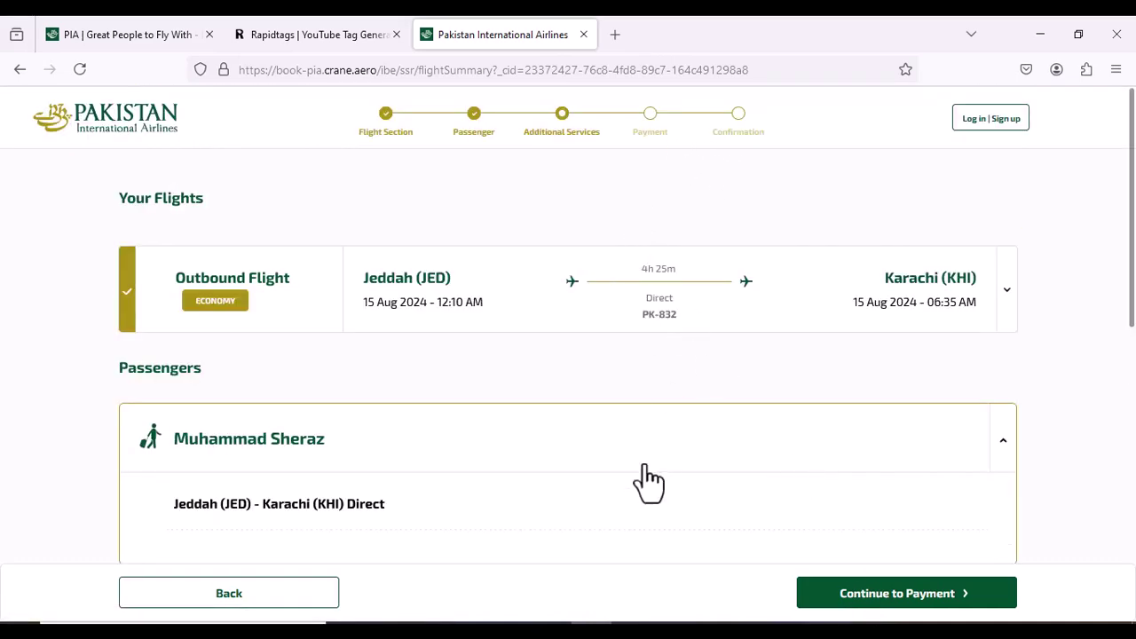
{"action": "scroll", "coordinate": [649, 479], "scroll_direction": "down", "scroll_amount": 3}
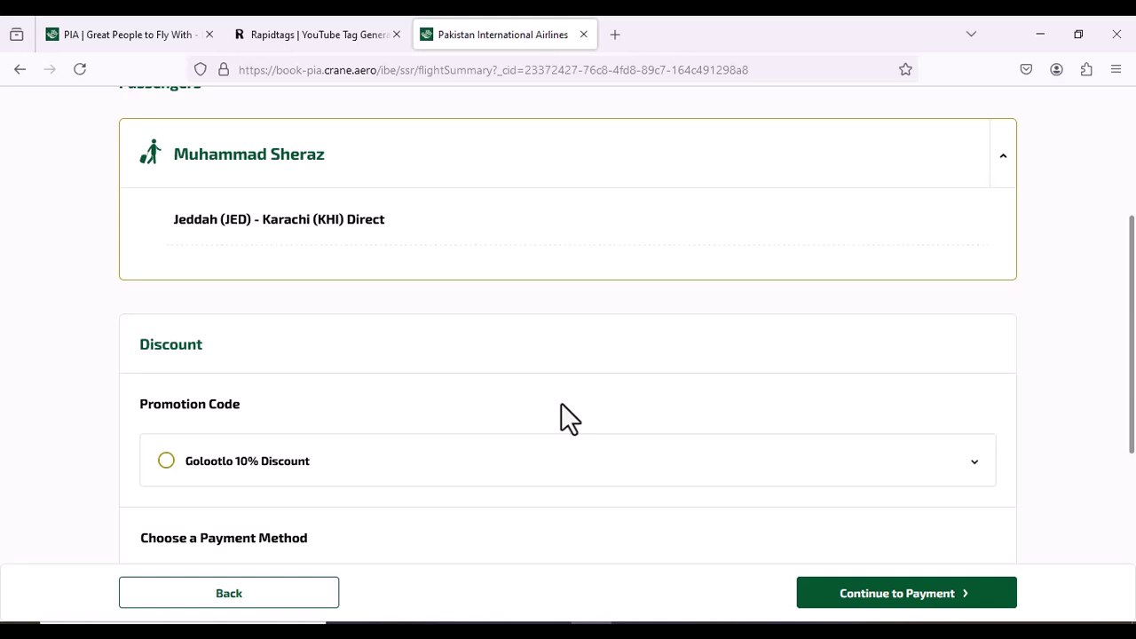
{"action": "scroll", "coordinate": [564, 414], "scroll_direction": "down", "scroll_amount": 3}
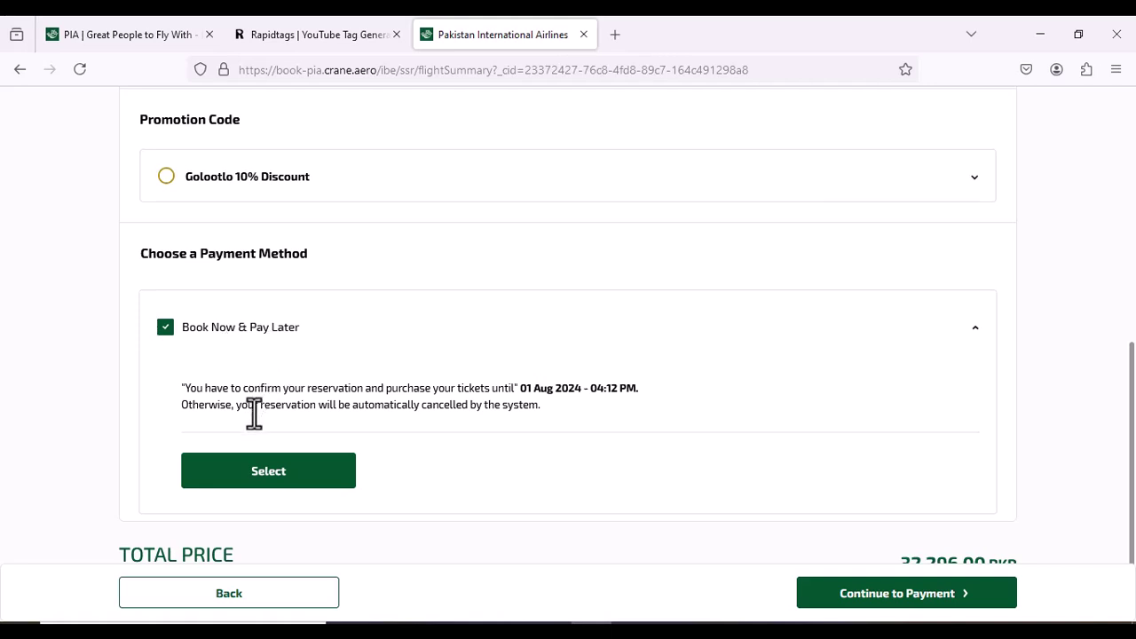
{"action": "left_click", "coordinate": [262, 474]}
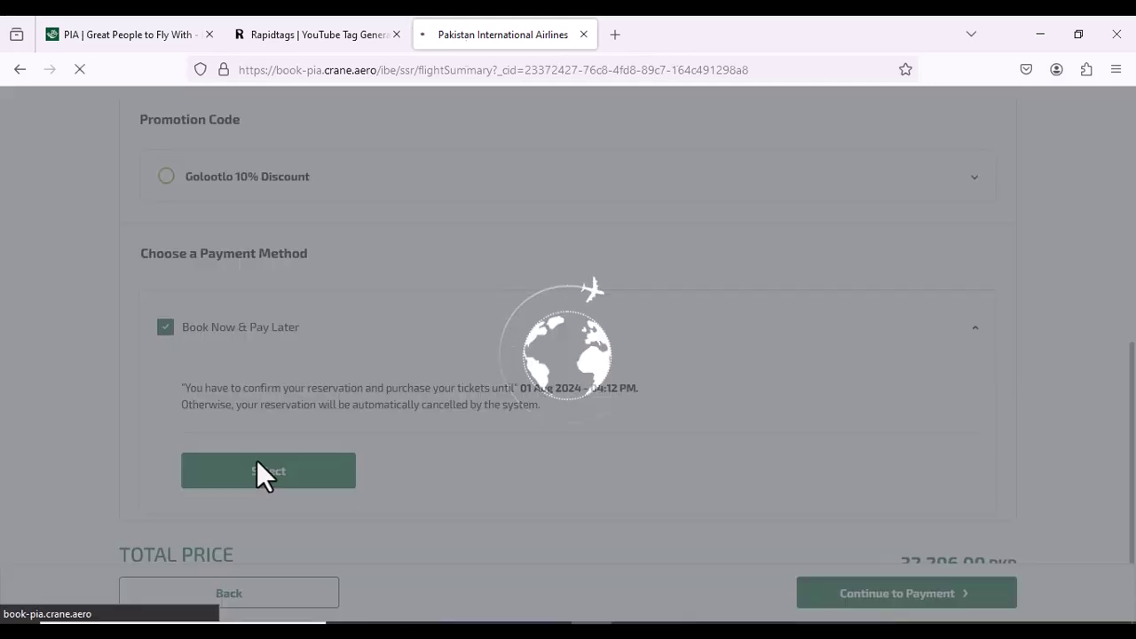
{"action": "scroll", "coordinate": [531, 368], "scroll_direction": "down", "scroll_amount": 2}
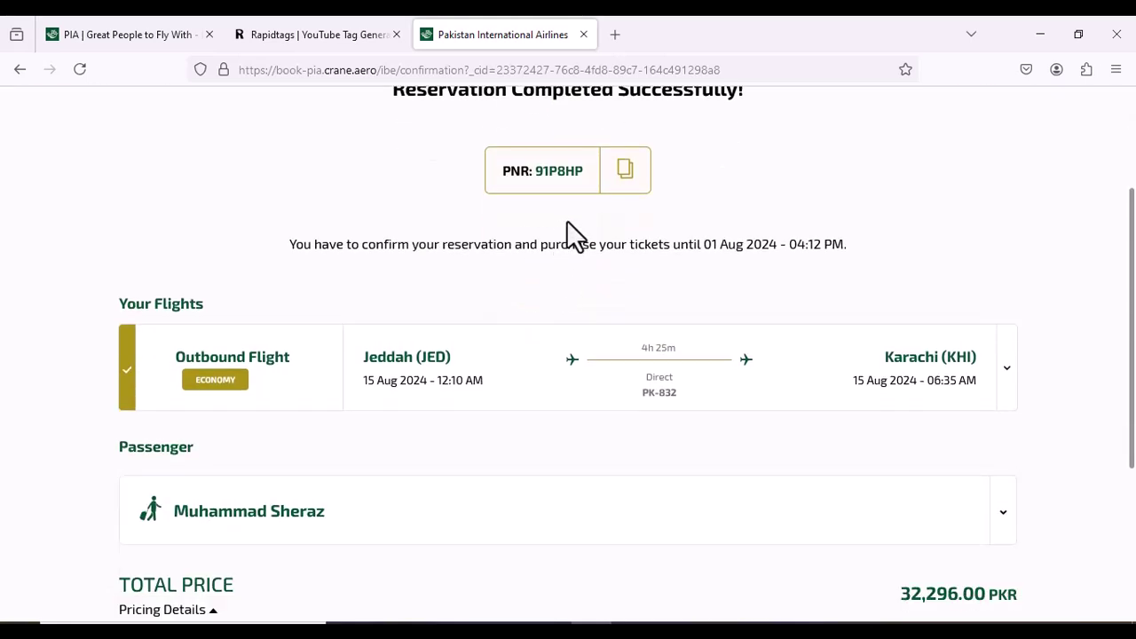
{"action": "scroll", "coordinate": [567, 222], "scroll_direction": "up", "scroll_amount": 1}
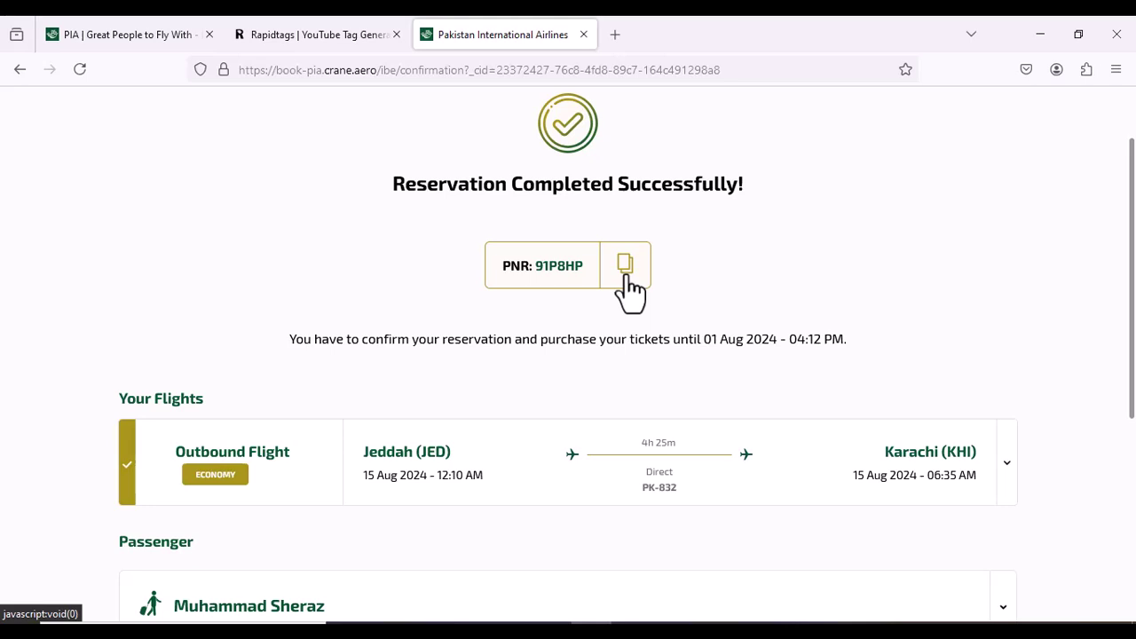
{"action": "scroll", "coordinate": [630, 289], "scroll_direction": "down", "scroll_amount": 2}
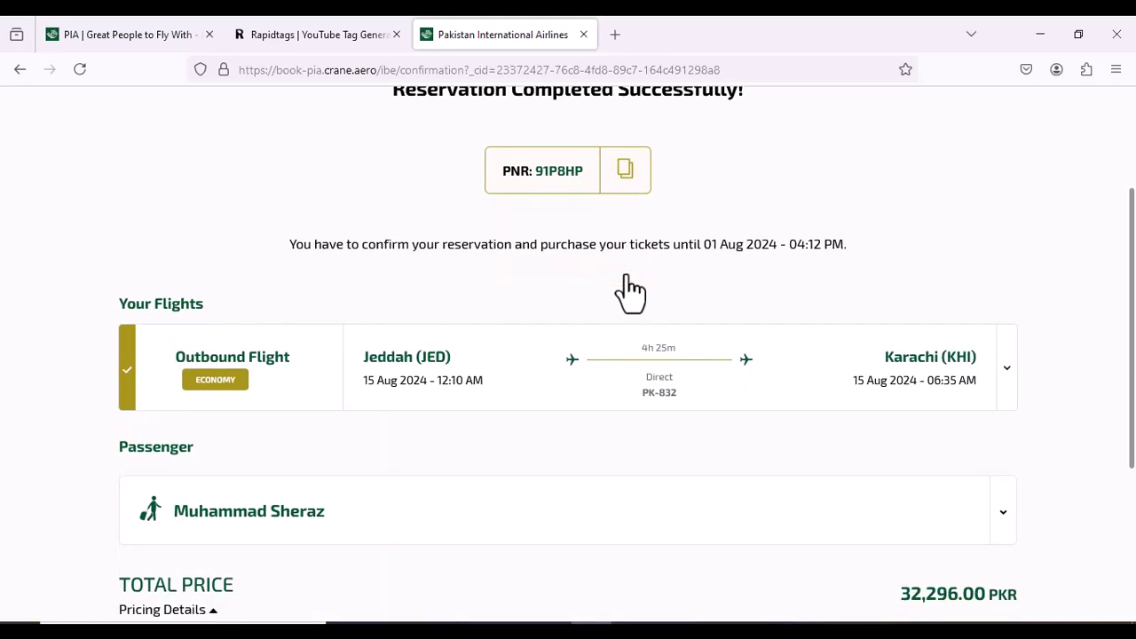
{"action": "scroll", "coordinate": [629, 244], "scroll_direction": "down", "scroll_amount": 2}
{"action": "scroll", "coordinate": [628, 244], "scroll_direction": "up", "scroll_amount": 4}
{"action": "left_click", "coordinate": [624, 257]}
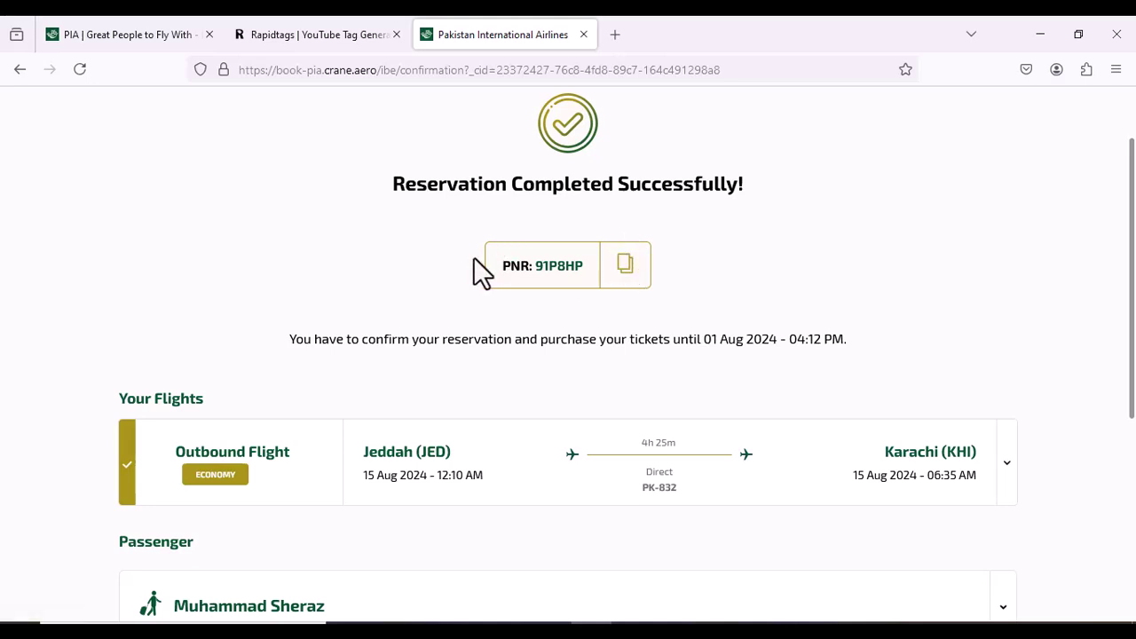
{"action": "left_click_drag", "start_coordinate": [502, 264], "coordinate": [616, 264]}
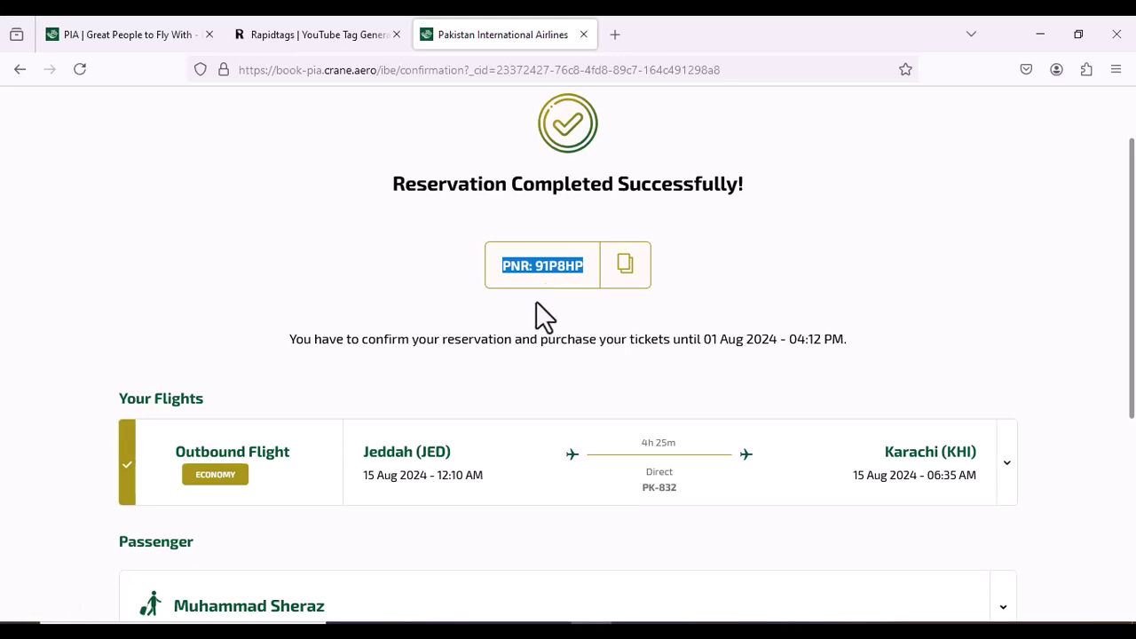
{"action": "left_click", "coordinate": [625, 268]}
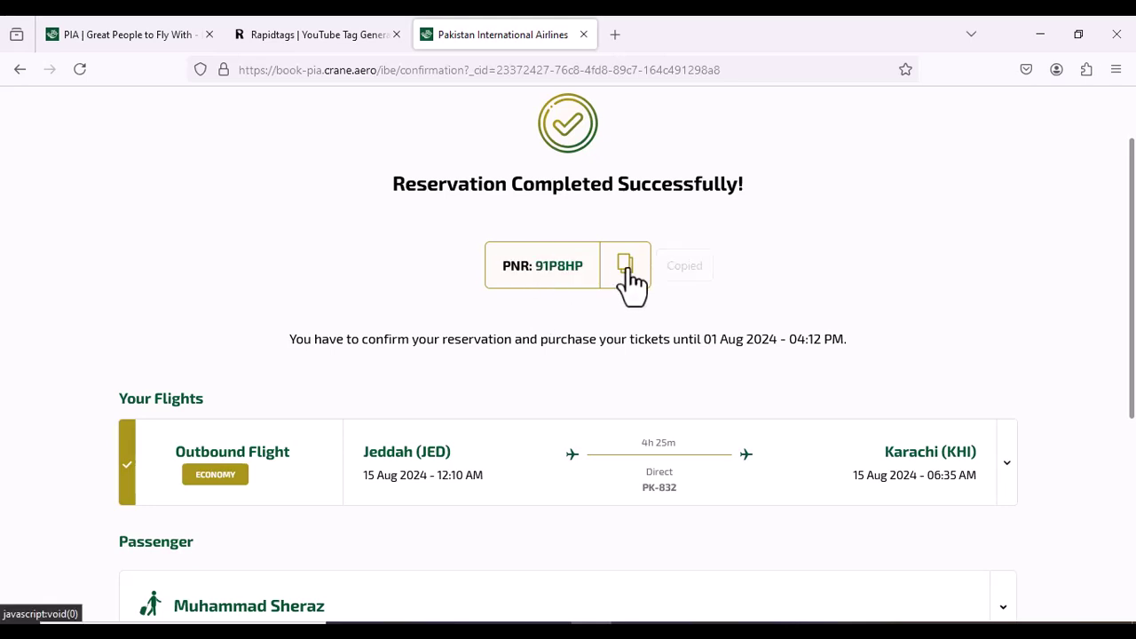
{"action": "scroll", "coordinate": [539, 311], "scroll_direction": "down", "scroll_amount": 2}
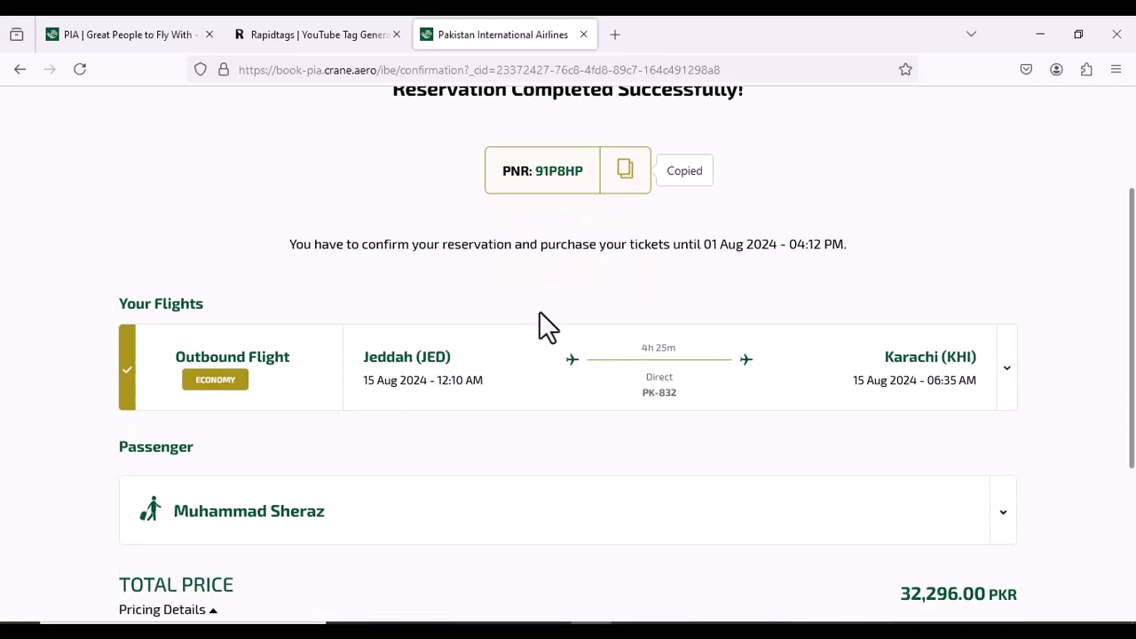
{"action": "scroll", "coordinate": [539, 319], "scroll_direction": "down", "scroll_amount": 3}
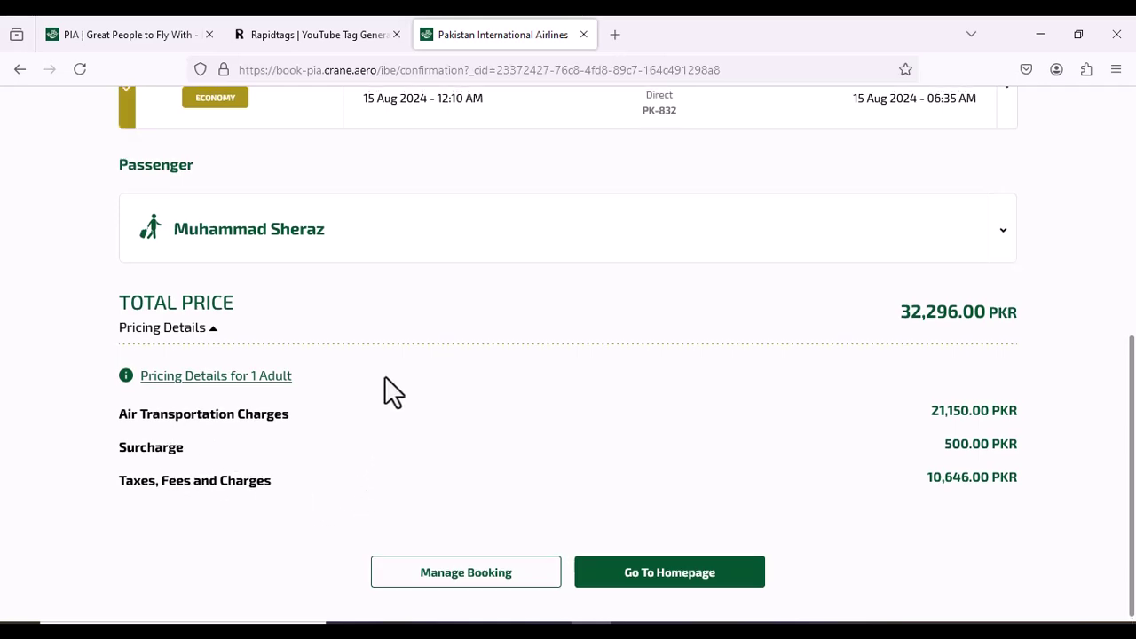
{"action": "scroll", "coordinate": [385, 375], "scroll_direction": "up", "scroll_amount": 2}
{"action": "scroll", "coordinate": [387, 382], "scroll_direction": "down", "scroll_amount": 1}
{"action": "scroll", "coordinate": [385, 375], "scroll_direction": "down", "scroll_amount": 1}
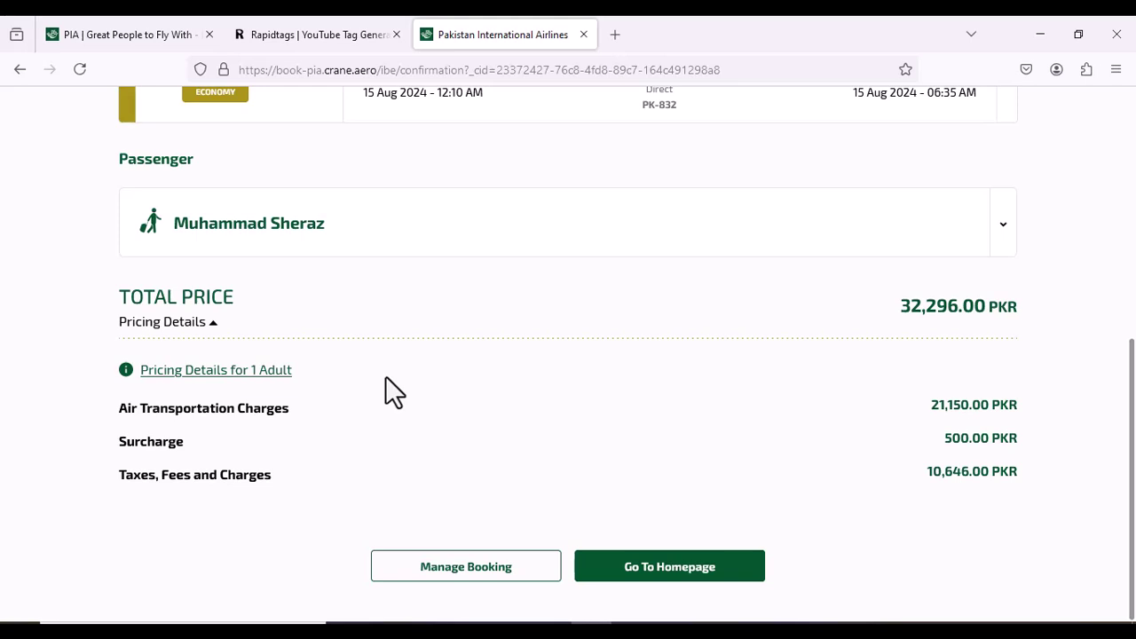
{"action": "scroll", "coordinate": [385, 376], "scroll_direction": "up", "scroll_amount": 3}
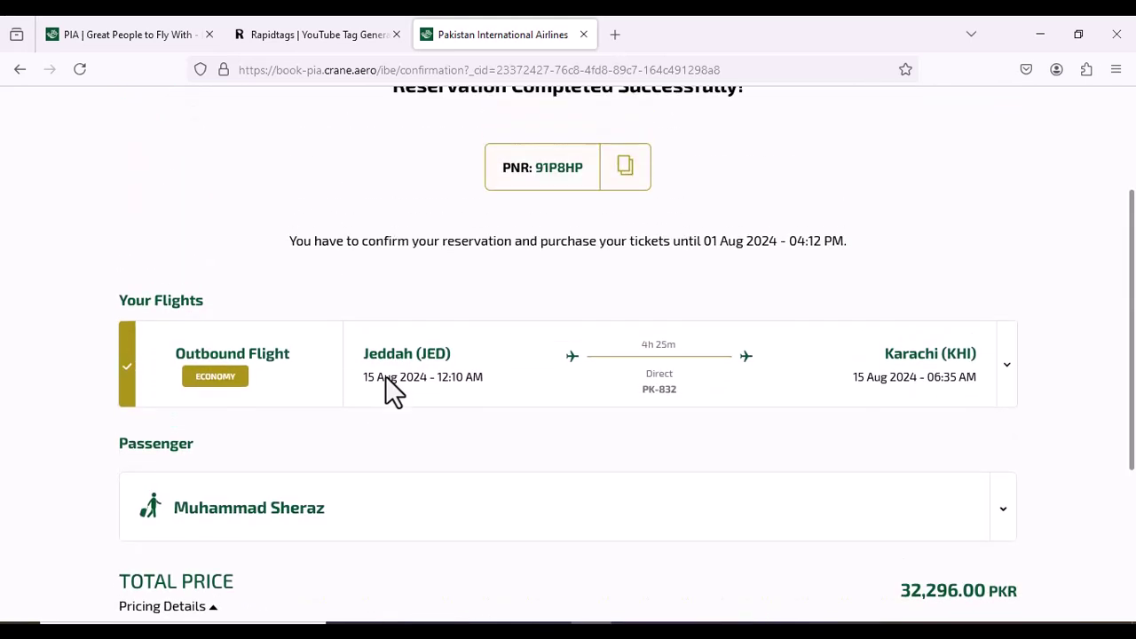
{"action": "scroll", "coordinate": [385, 376], "scroll_direction": "up", "scroll_amount": 2}
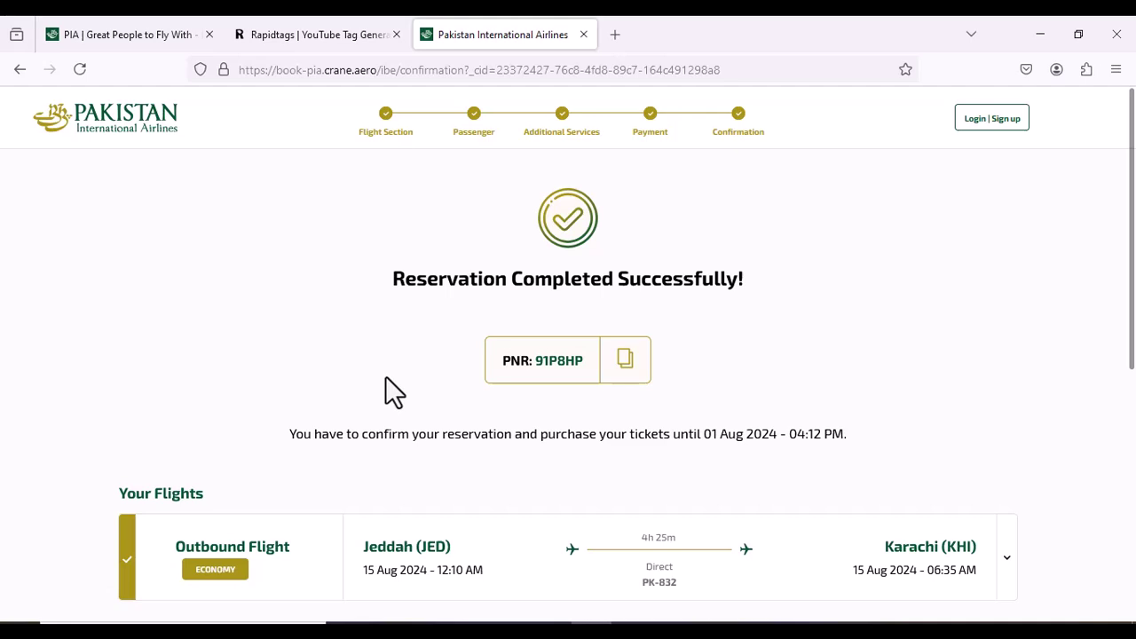
{"action": "scroll", "coordinate": [449, 328], "scroll_direction": "down", "scroll_amount": 3}
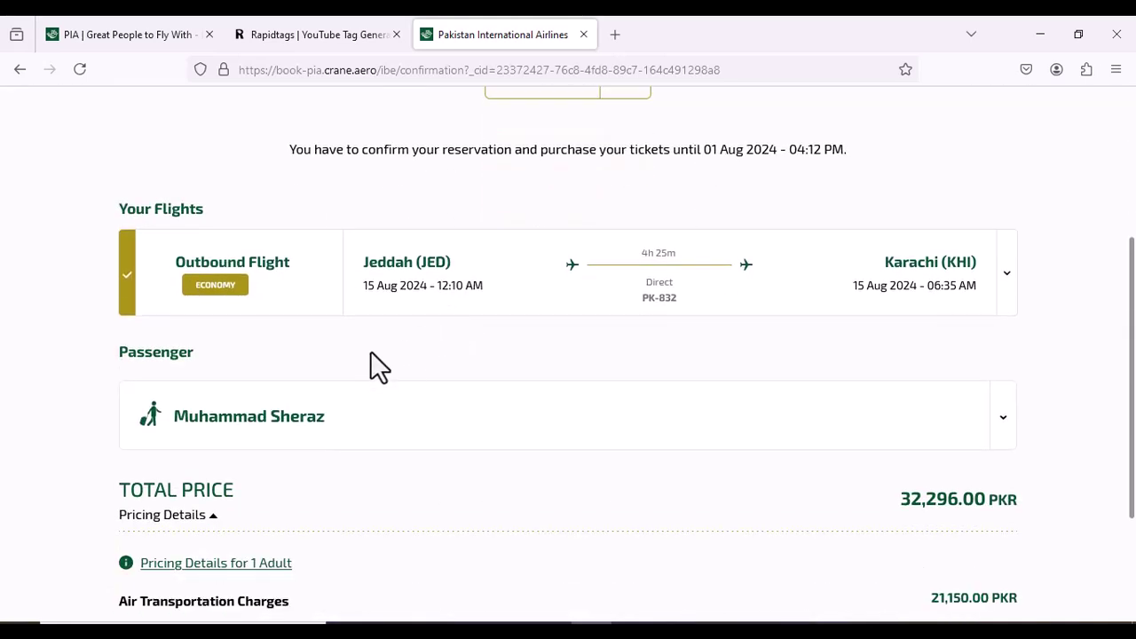
{"action": "scroll", "coordinate": [370, 350], "scroll_direction": "down", "scroll_amount": 1}
{"action": "scroll", "coordinate": [373, 360], "scroll_direction": "up", "scroll_amount": 3}
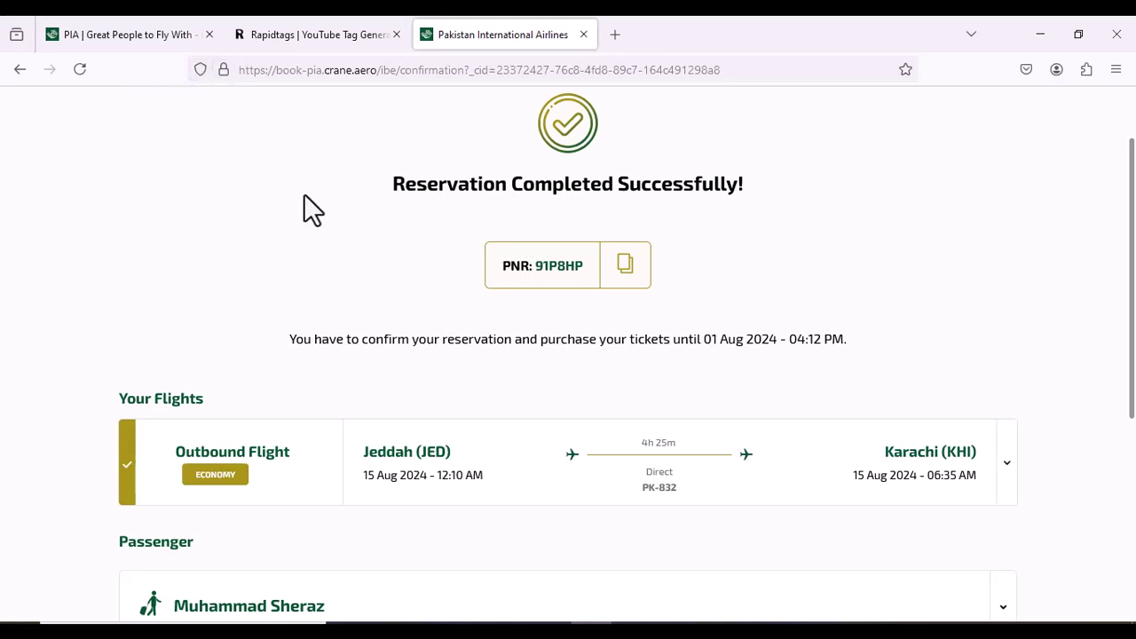
{"action": "scroll", "coordinate": [284, 187], "scroll_direction": "up", "scroll_amount": 1}
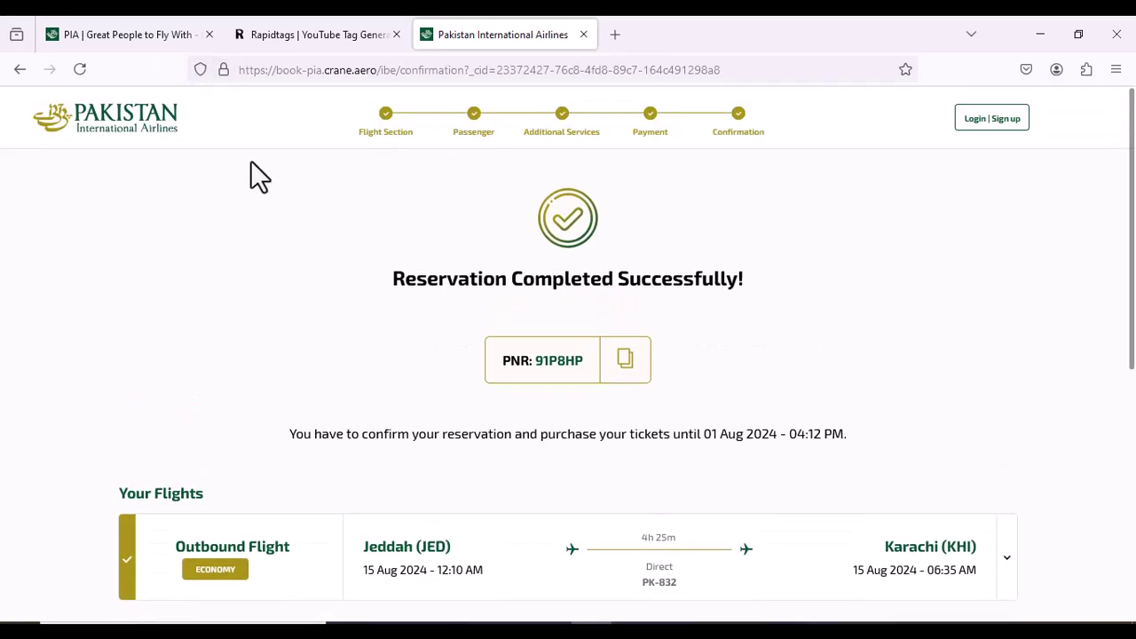
Return to the PIA home page and switch to the My Booking lookup
{"action": "left_click", "coordinate": [165, 130]}
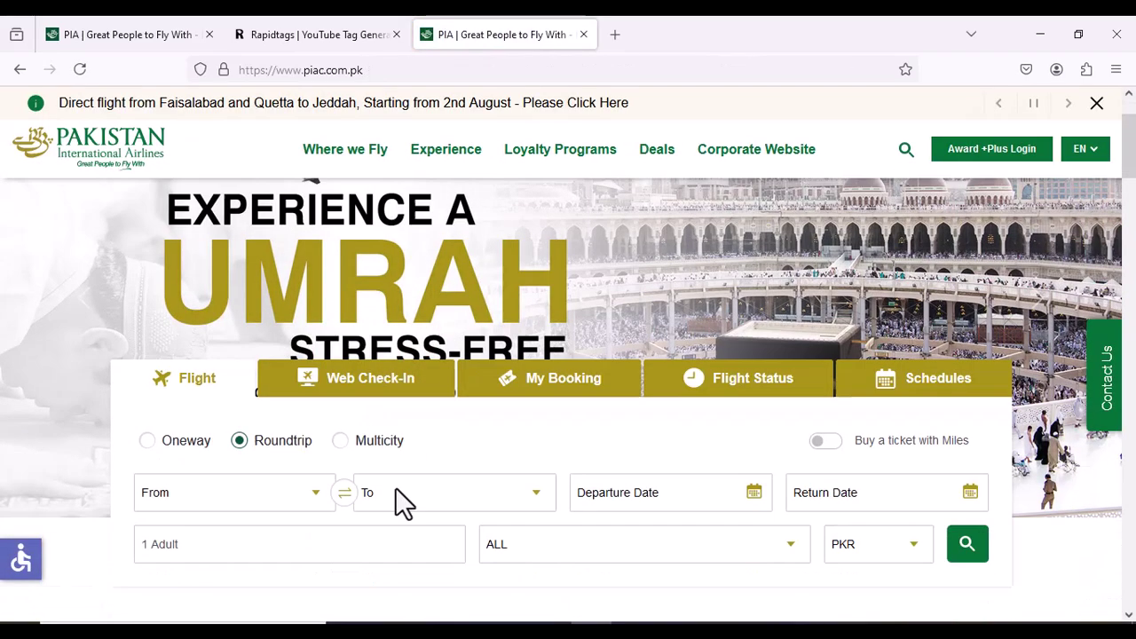
{"action": "scroll", "coordinate": [395, 487], "scroll_direction": "down", "scroll_amount": 1}
{"action": "left_click", "coordinate": [562, 326]}
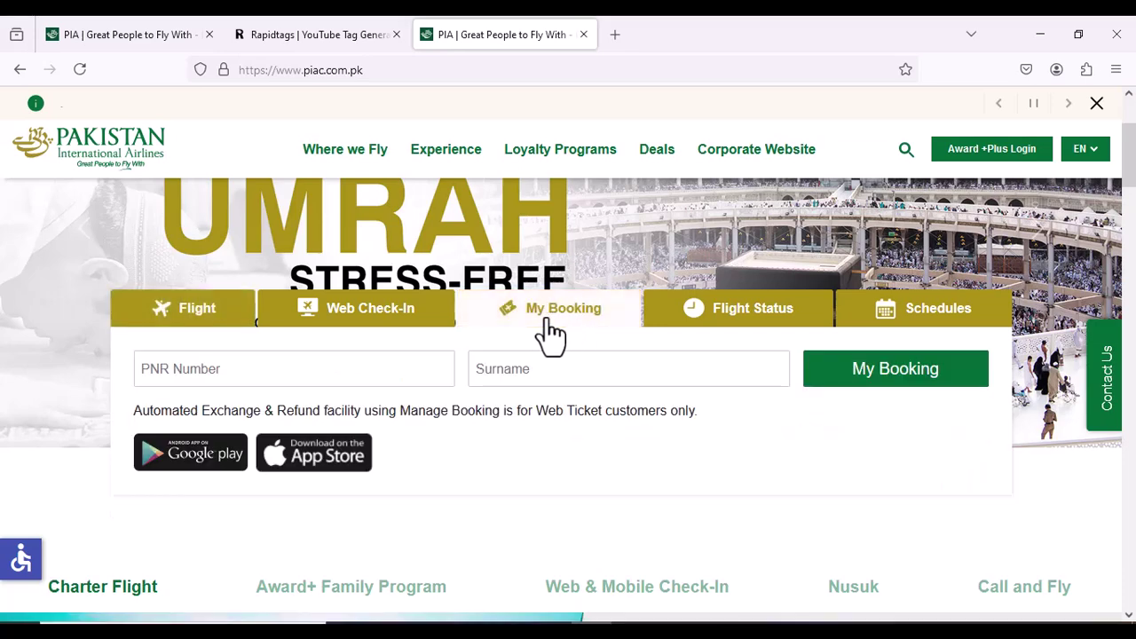
Paste the booking reference as PNR, enter the passenger's surname, and retrieve the booking
{"action": "right_click", "coordinate": [343, 367]}
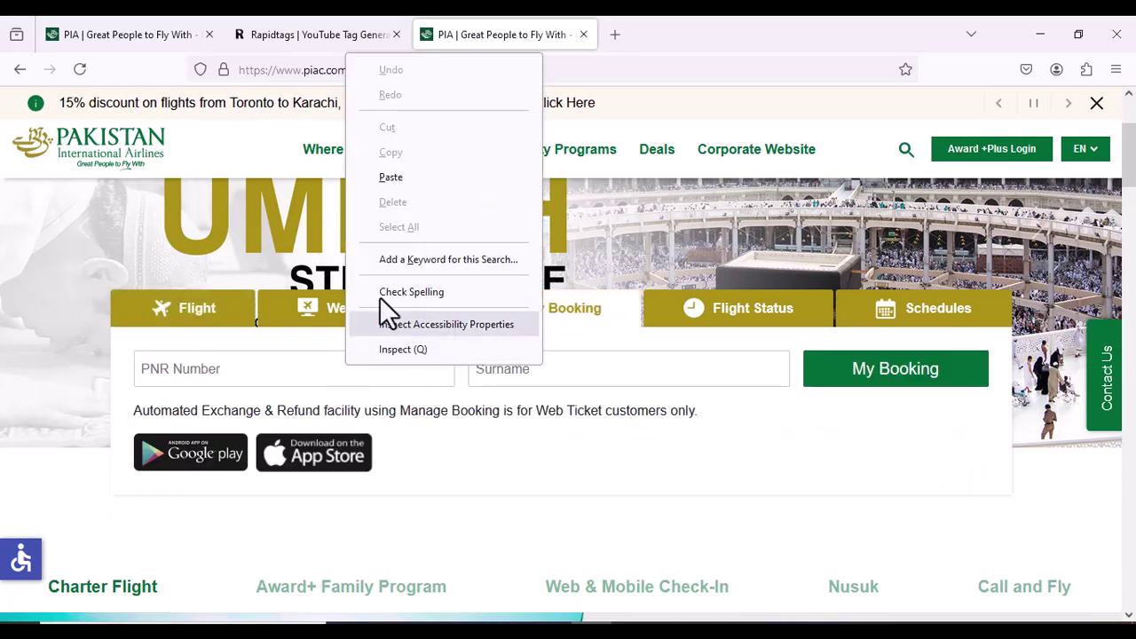
{"action": "left_click", "coordinate": [413, 182]}
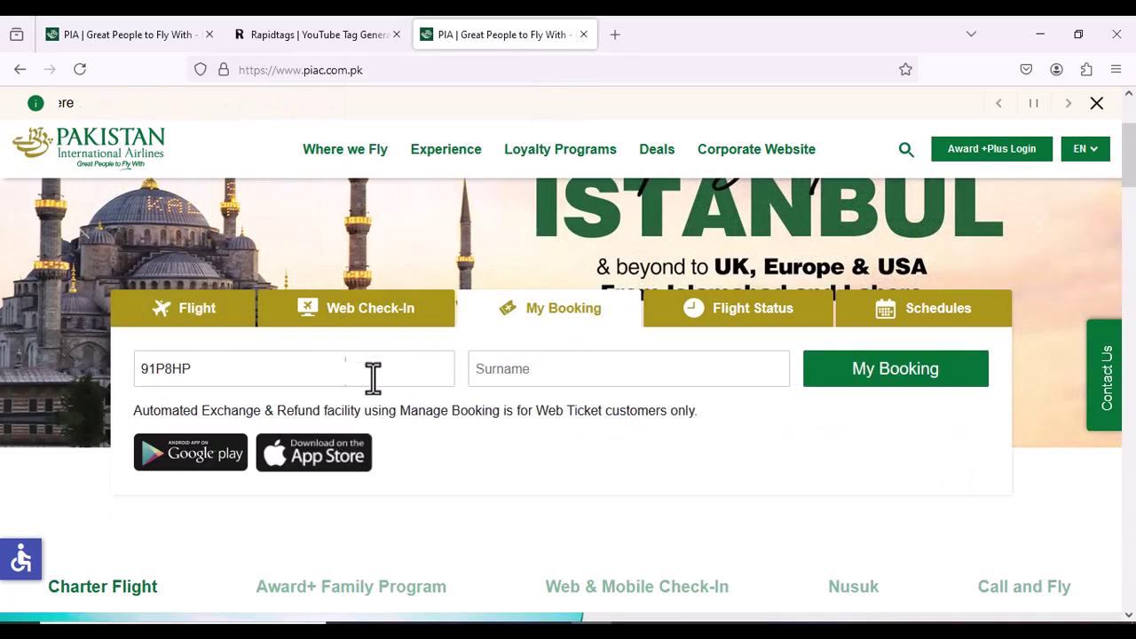
{"action": "left_click", "coordinate": [548, 372]}
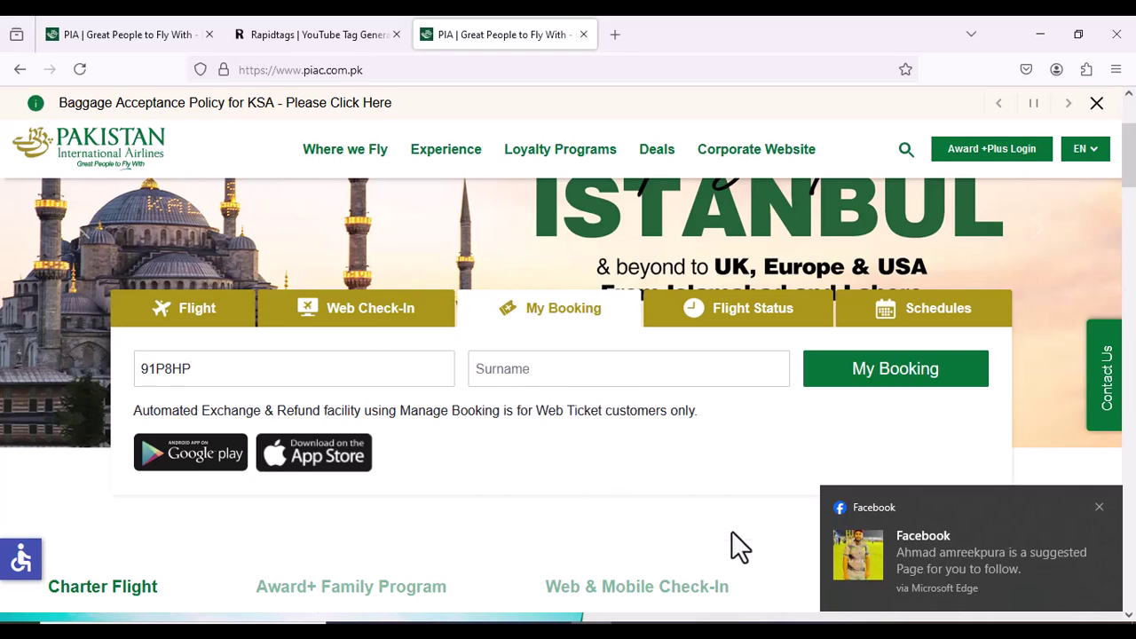
{"action": "left_click", "coordinate": [1099, 507]}
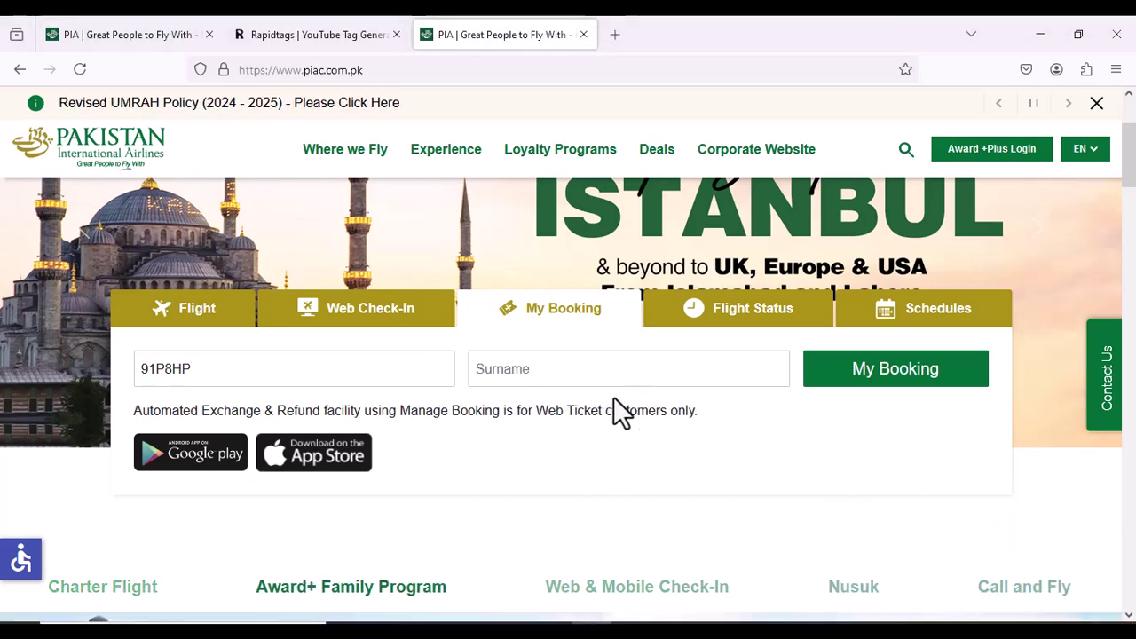
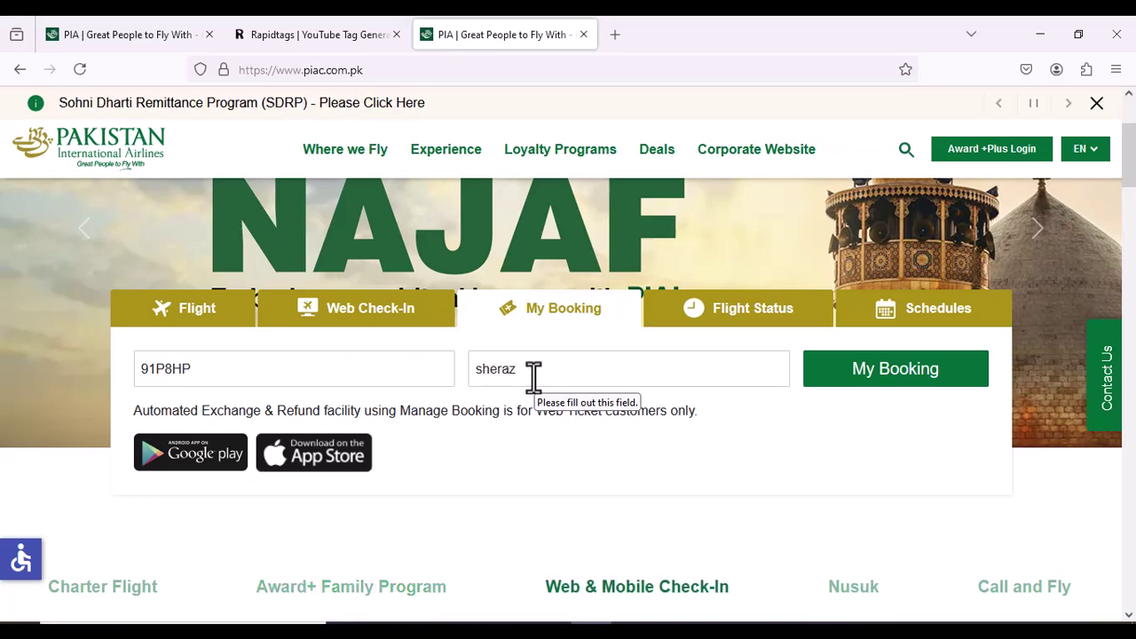
{"action": "left_click", "coordinate": [948, 390]}
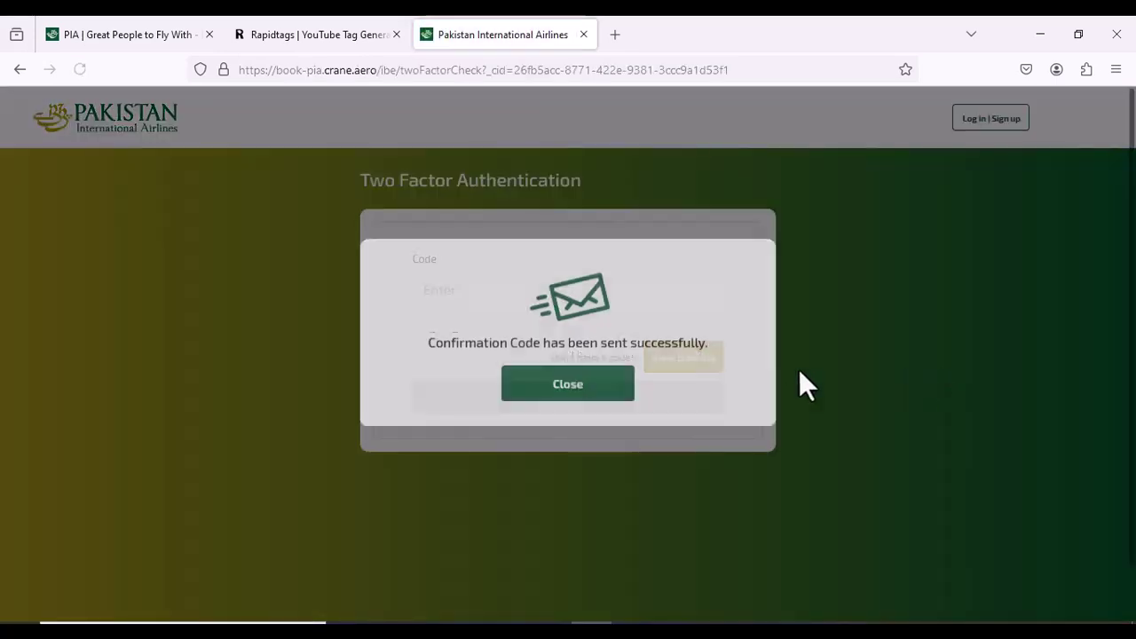
Dismiss the code-sent notice, view the booking without a code, and choose Purchase Reservation
{"action": "left_click", "coordinate": [596, 405]}
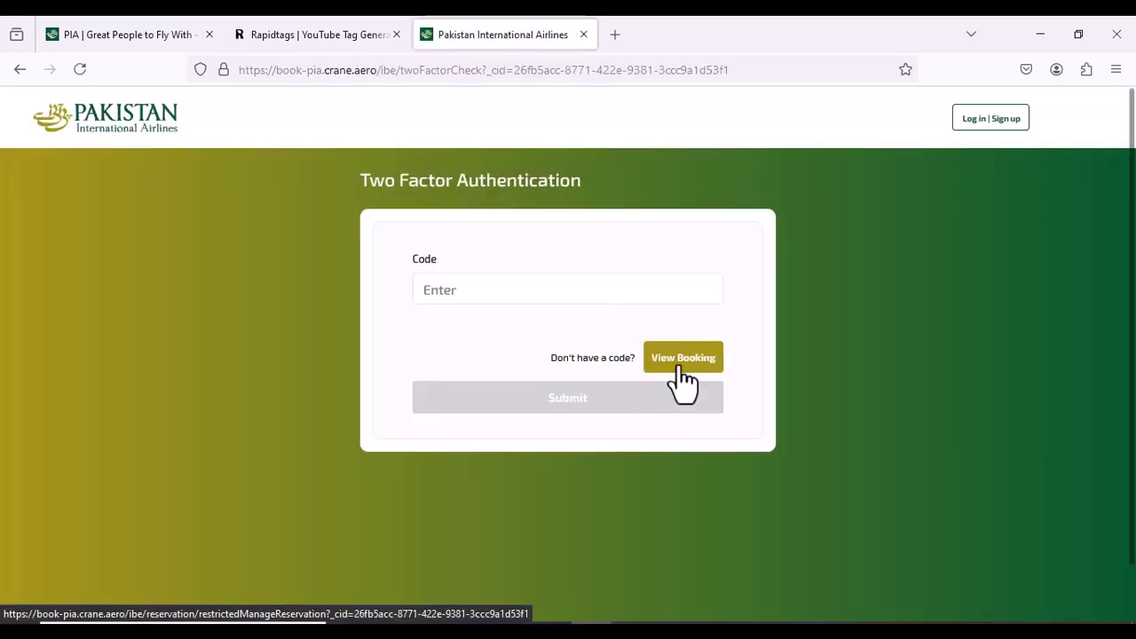
{"action": "left_click", "coordinate": [680, 376]}
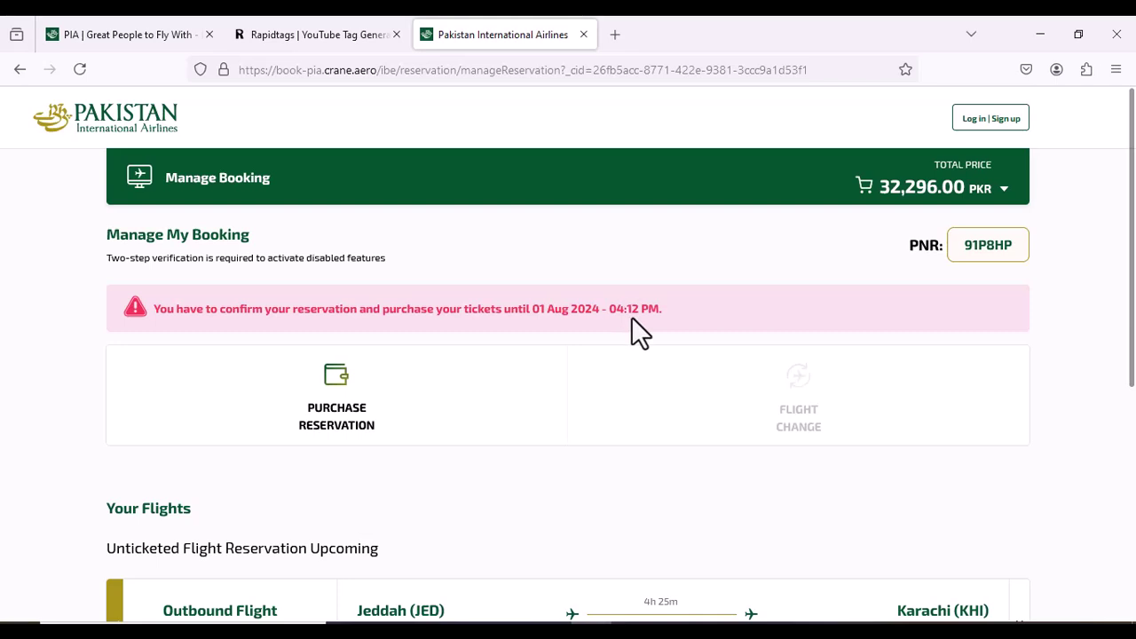
{"action": "scroll", "coordinate": [631, 317], "scroll_direction": "down", "scroll_amount": 2}
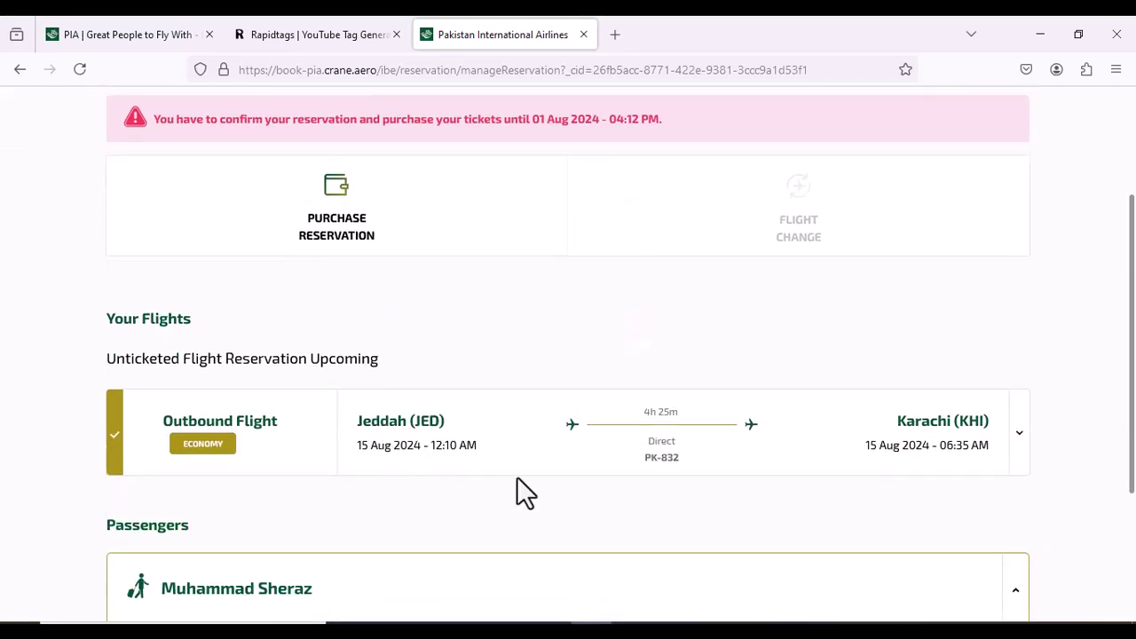
{"action": "scroll", "coordinate": [517, 477], "scroll_direction": "down", "scroll_amount": 2}
{"action": "scroll", "coordinate": [517, 477], "scroll_direction": "up", "scroll_amount": 4}
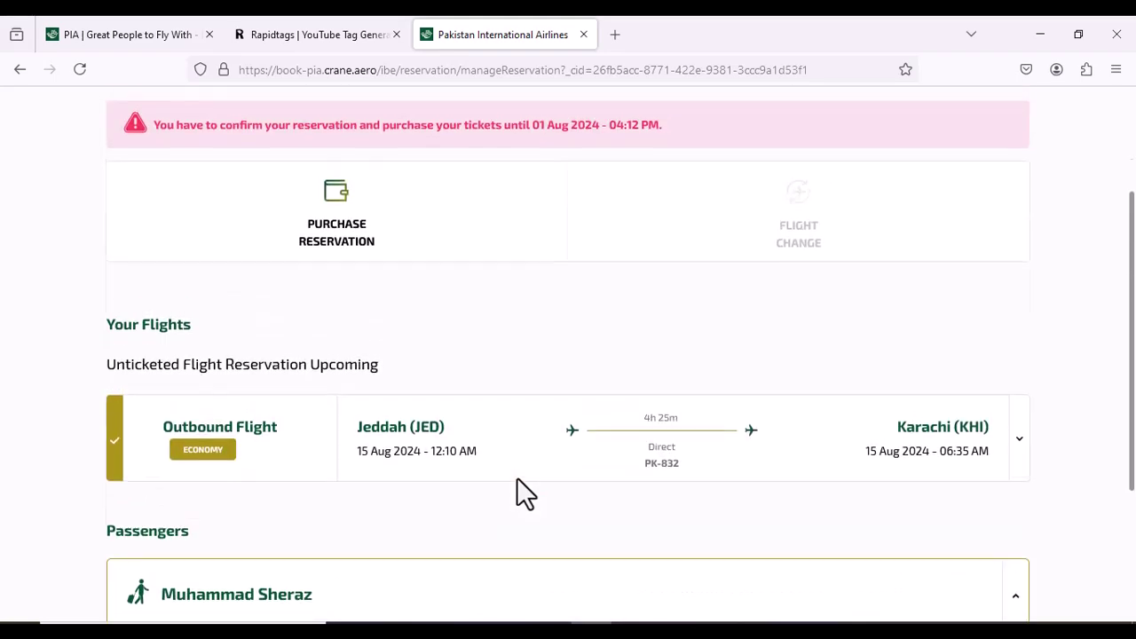
{"action": "left_click", "coordinate": [338, 426]}
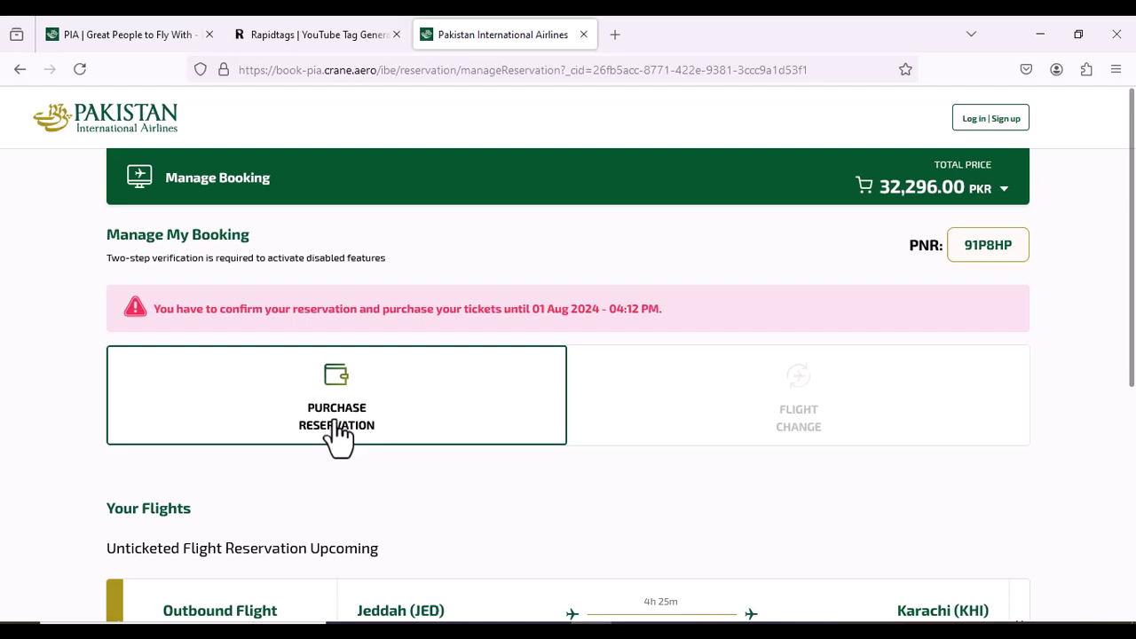
Open the Purchase Reservation summary and review the PK-832 discounts and 32,296.00 PKR total
{"action": "left_click", "coordinate": [338, 435]}
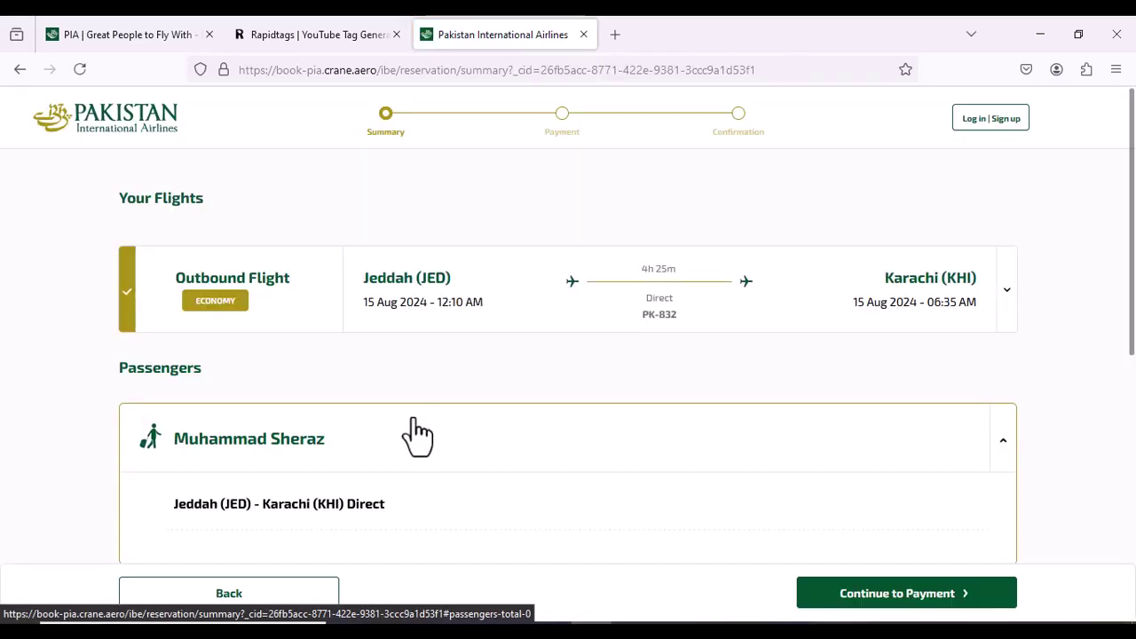
{"action": "scroll", "coordinate": [413, 433], "scroll_direction": "down", "scroll_amount": 5}
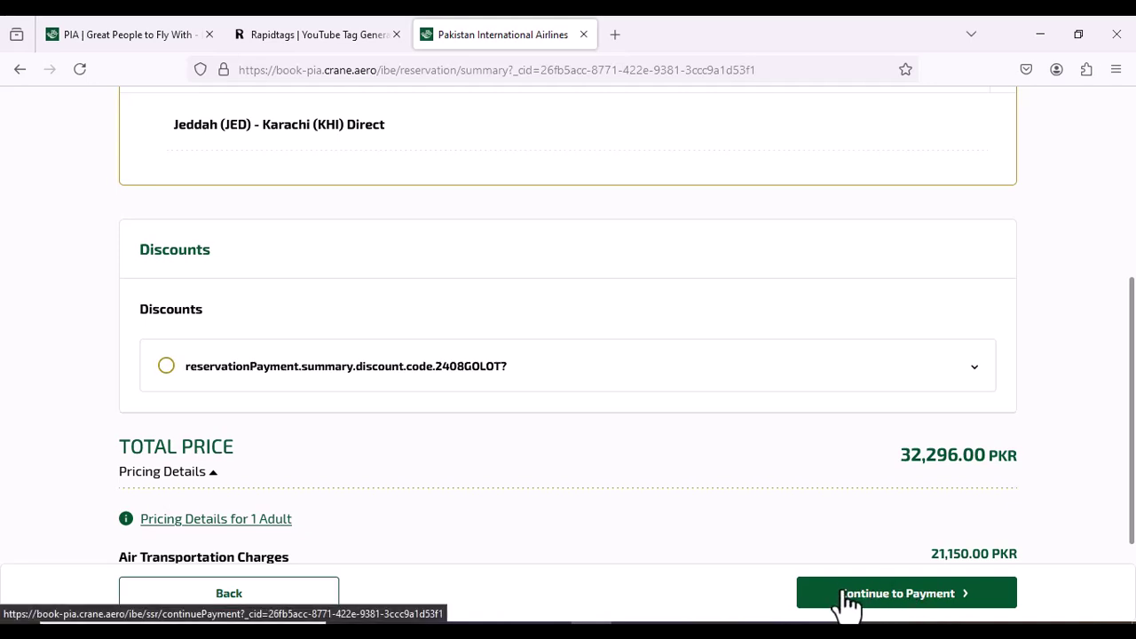
{"action": "scroll", "coordinate": [649, 500], "scroll_direction": "up", "scroll_amount": 1}
{"action": "scroll", "coordinate": [644, 485], "scroll_direction": "up", "scroll_amount": 5}
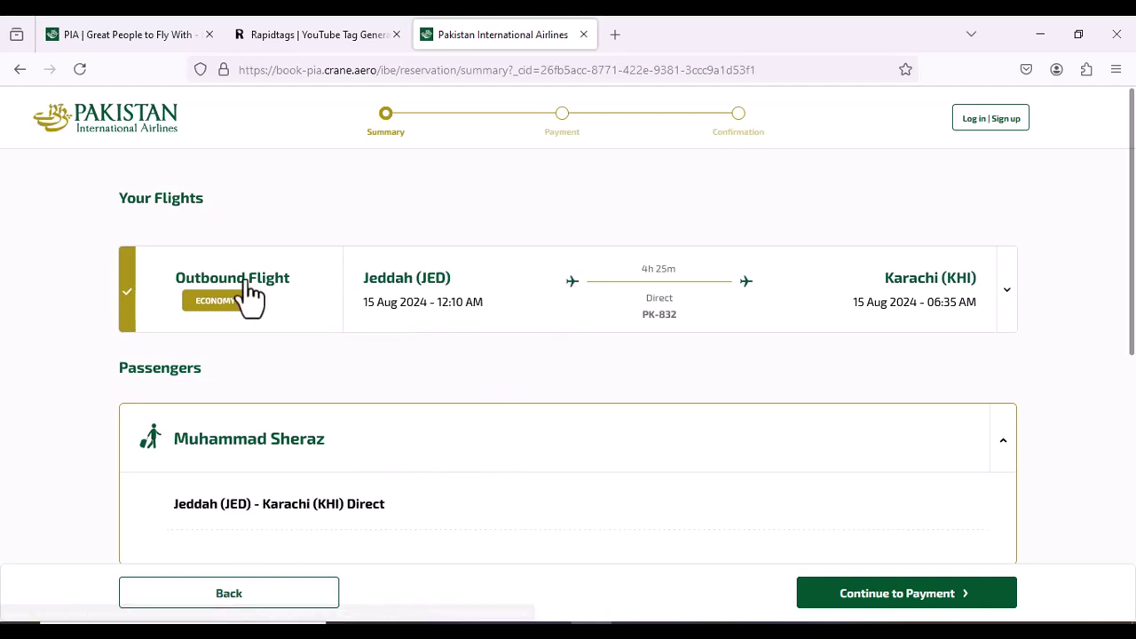
{"action": "scroll", "coordinate": [476, 479], "scroll_direction": "down", "scroll_amount": 2}
{"action": "scroll", "coordinate": [479, 472], "scroll_direction": "down", "scroll_amount": 2}
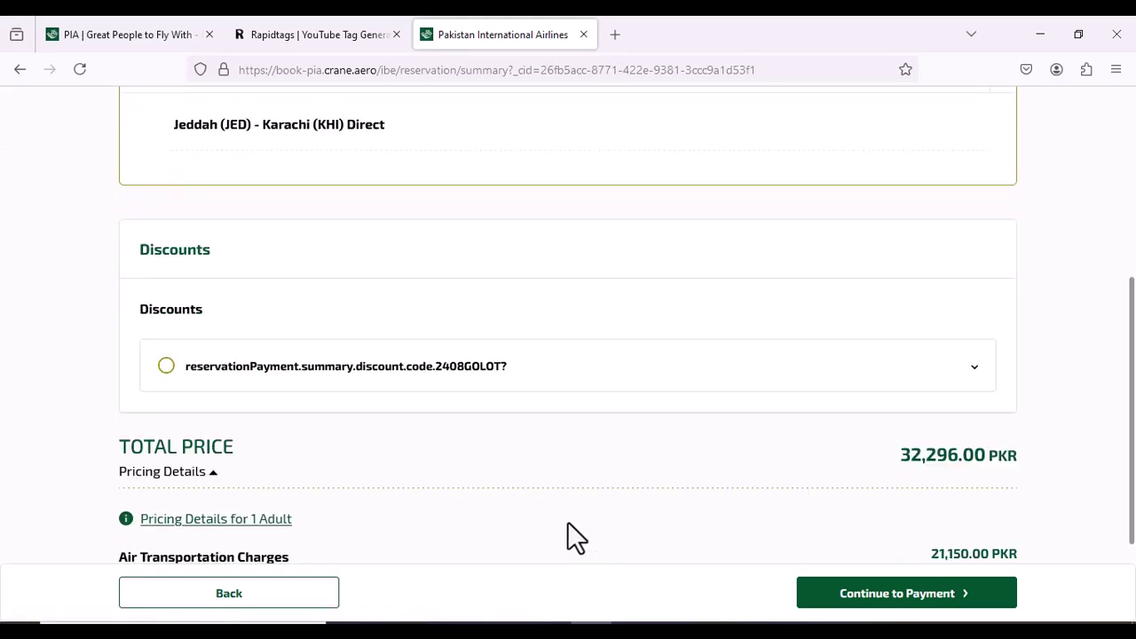
{"action": "scroll", "coordinate": [569, 524], "scroll_direction": "up", "scroll_amount": 4}
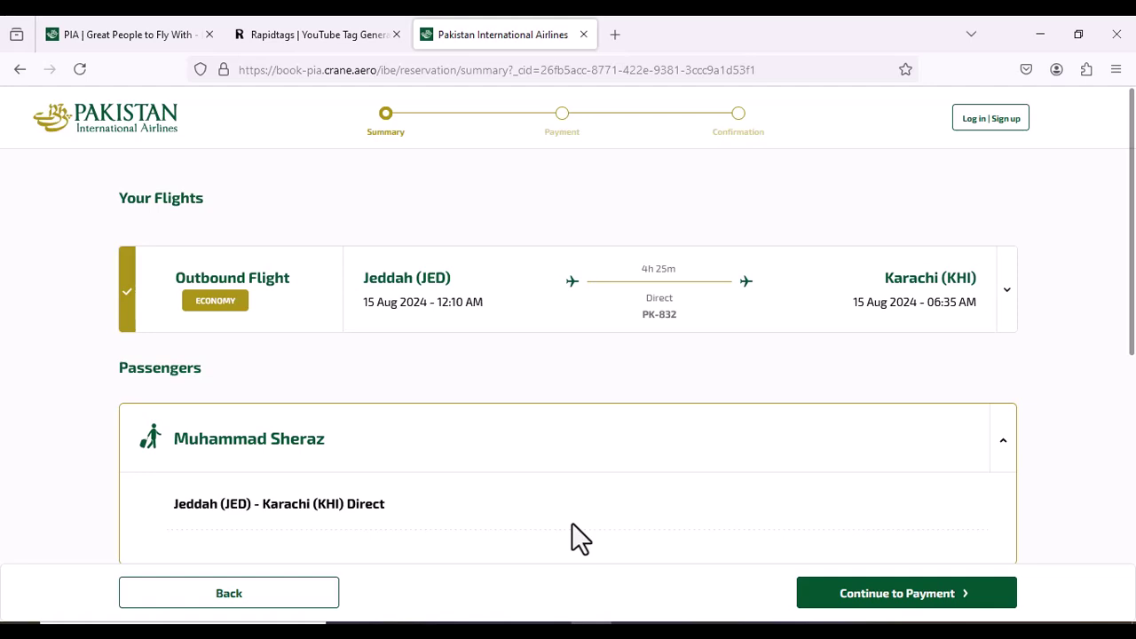